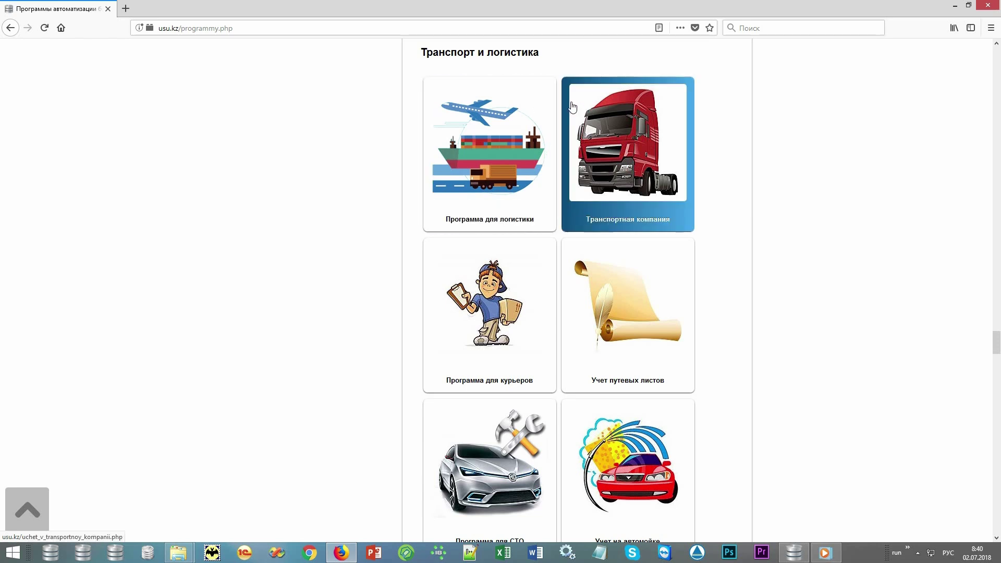
click(537, 105)
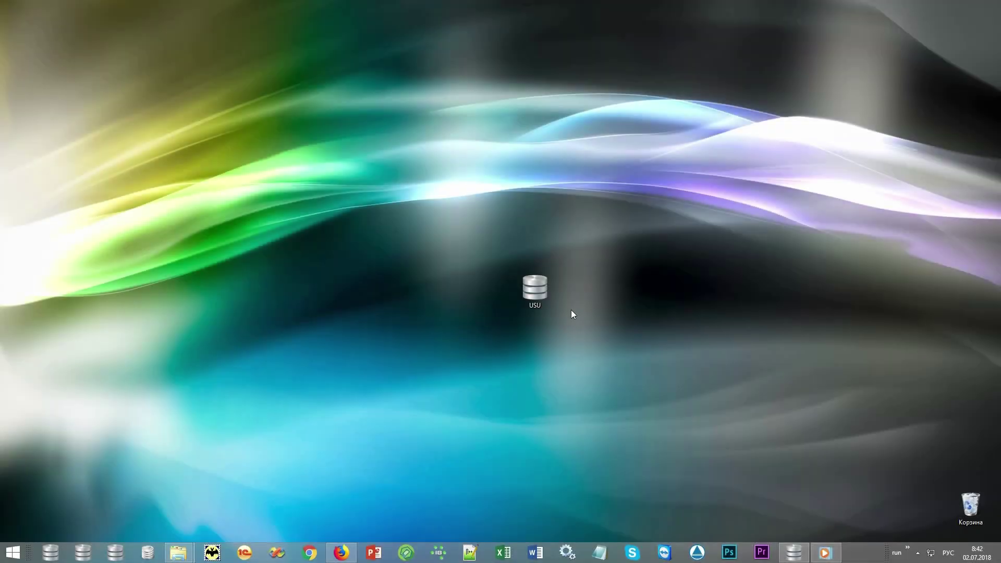
Launch USU from the desktop and log in with the user name and account password under the role MAIN.
double_click(552, 291)
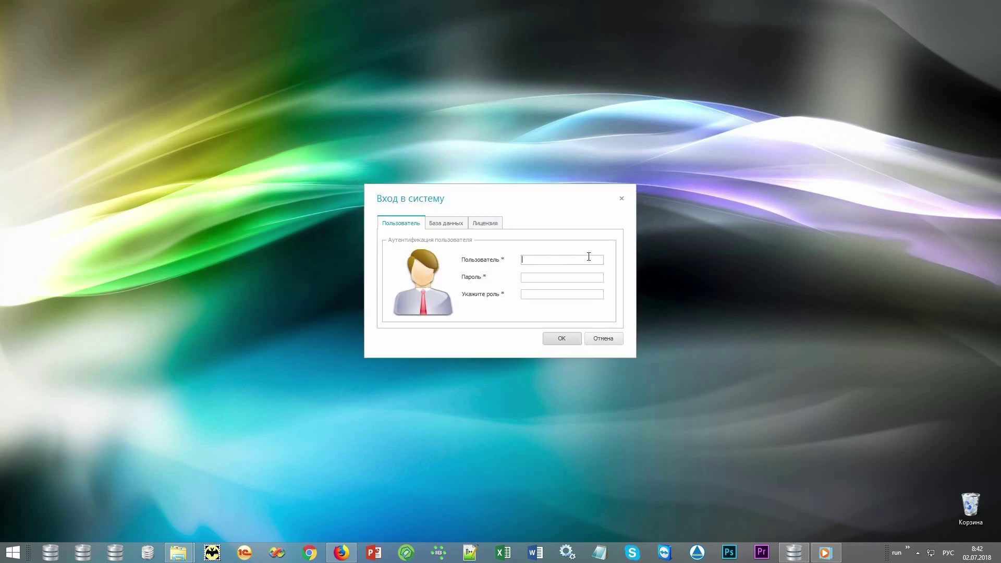
key(alt+shift)
text(NIKOLAY)
click(581, 278)
click(586, 293)
text(MAIN)
click(572, 337)
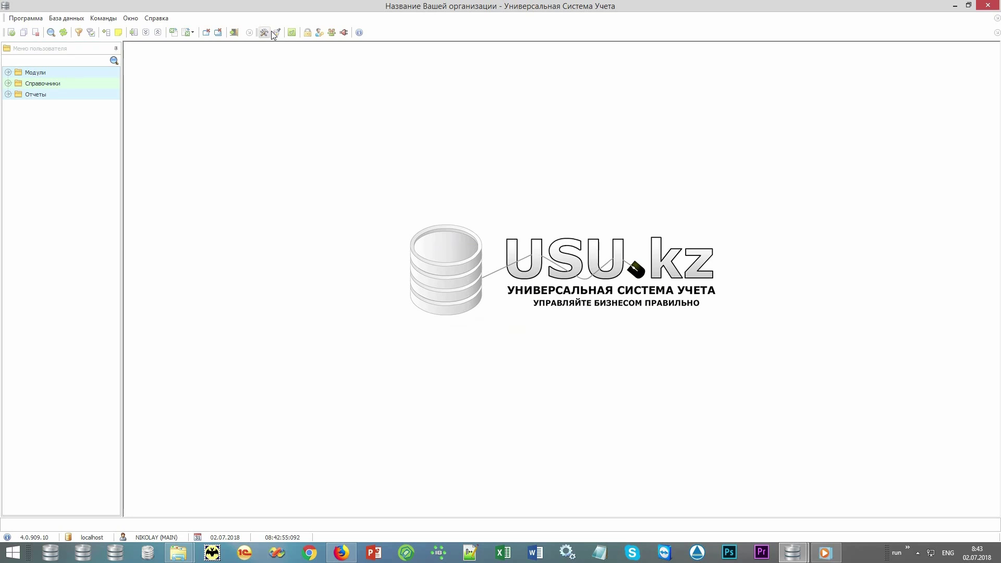
Browse the available interface design styles and close the Интерфейс dialog without choosing another style.
click(276, 32)
click(611, 268)
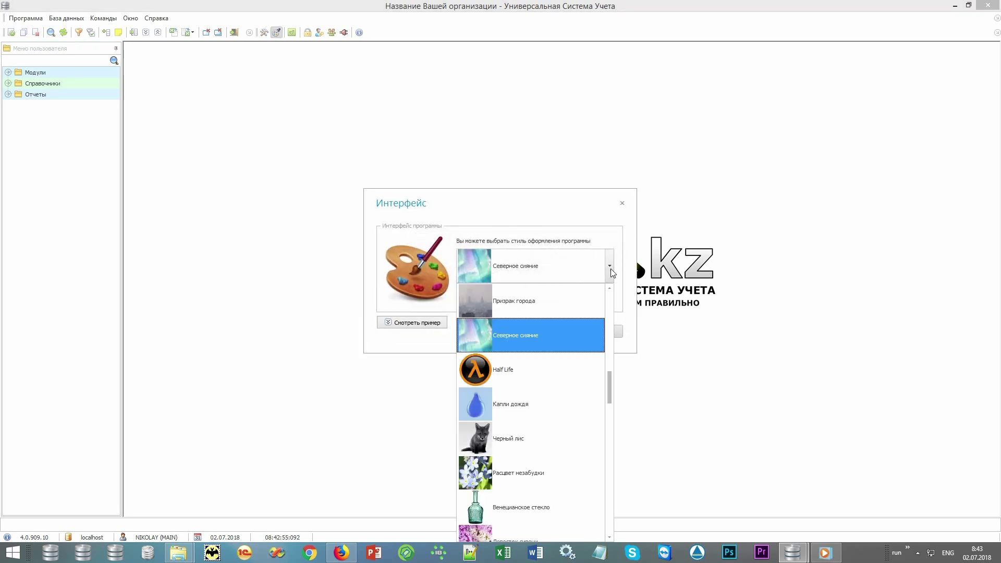
drag(613, 395, 612, 327)
click(628, 284)
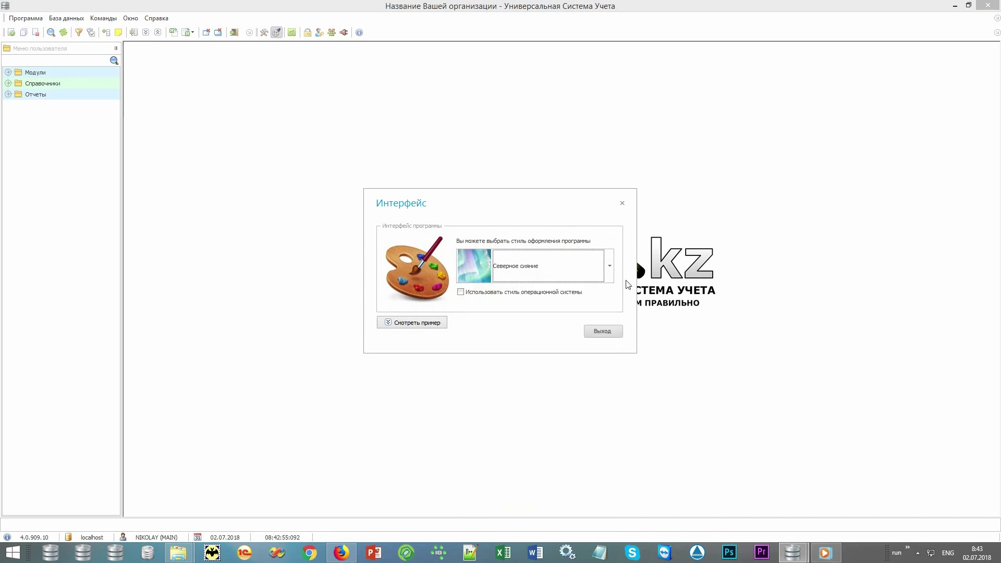
click(604, 332)
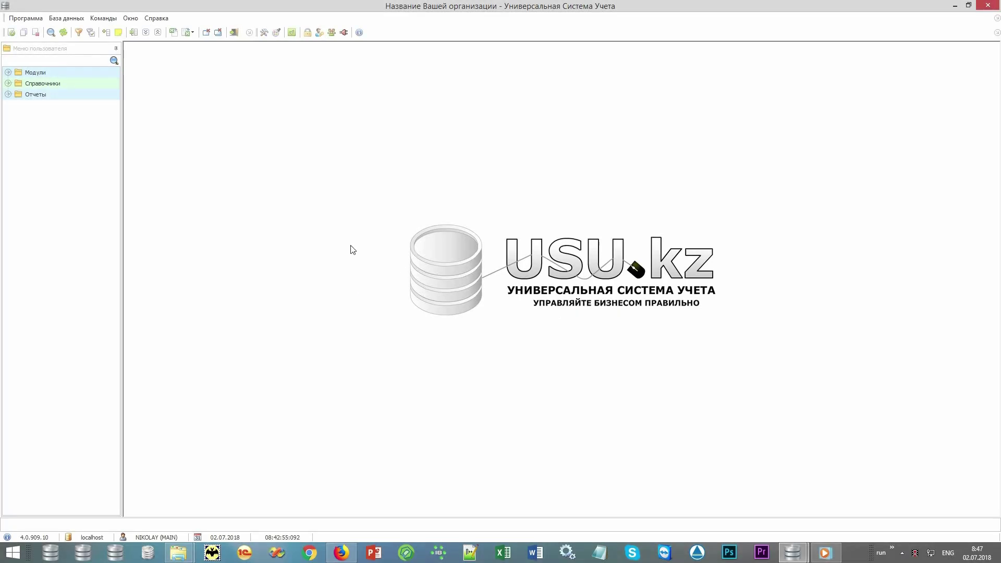
Look over the Модули, Справочники and Отчеты sections of the user menu.
click(82, 47)
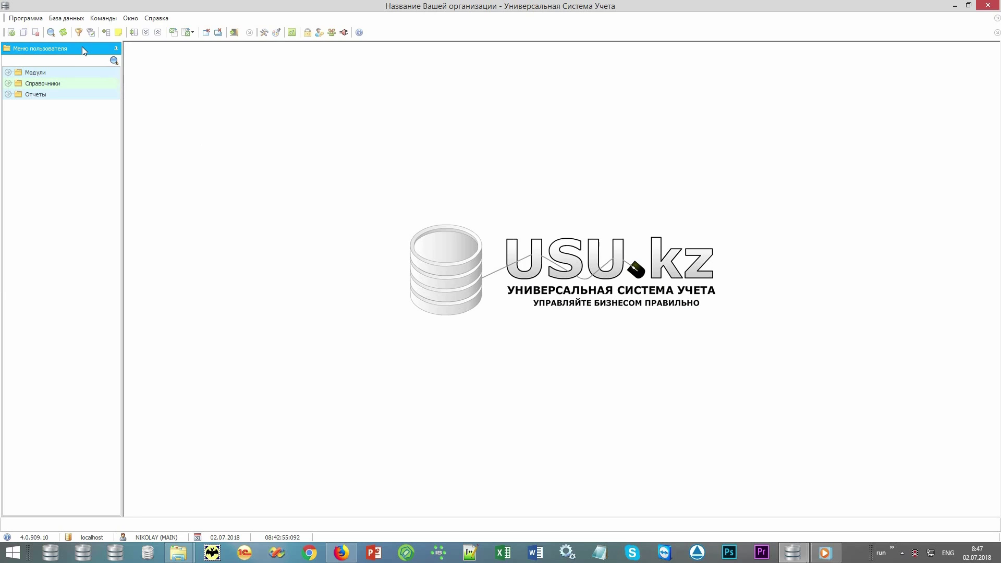
click(76, 74)
click(77, 84)
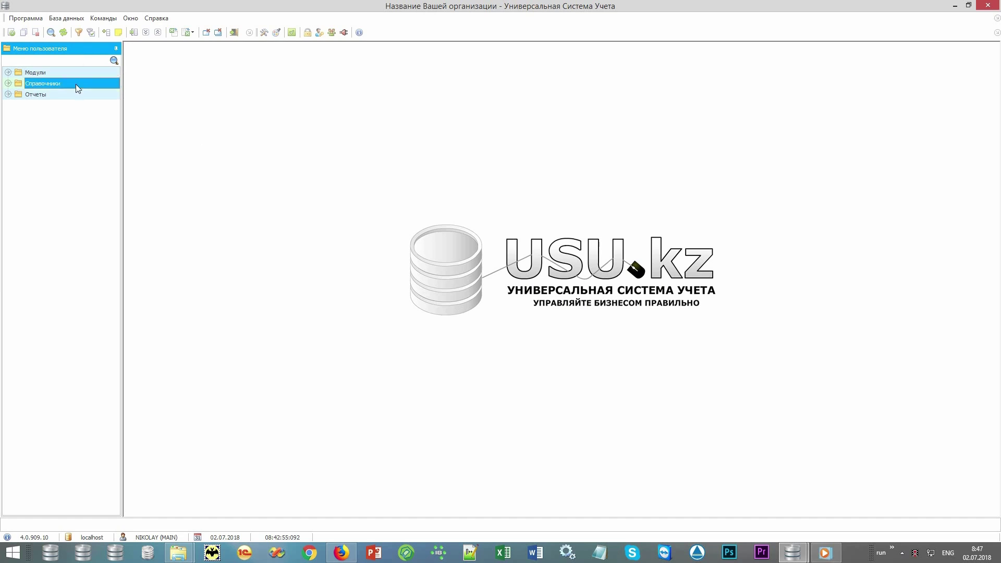
click(73, 94)
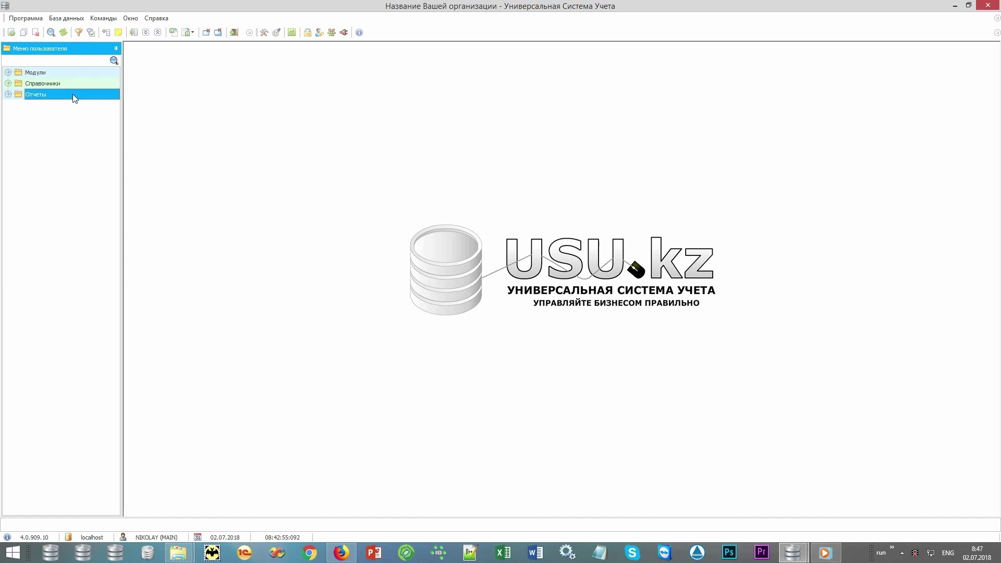
Expand Справочники and its Деньги folder, and view the Валюты and Способы оплаты directories.
double_click(105, 82)
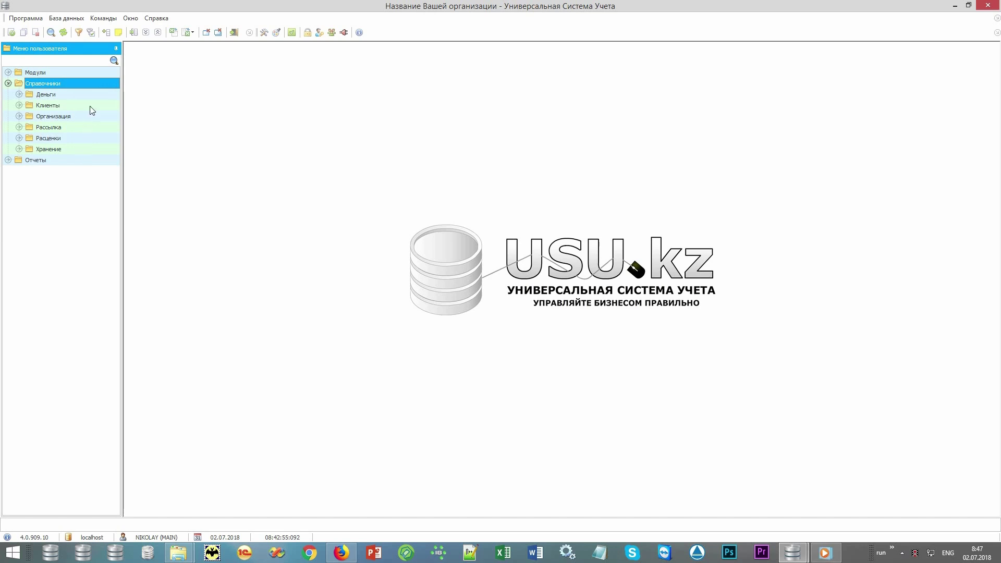
double_click(91, 94)
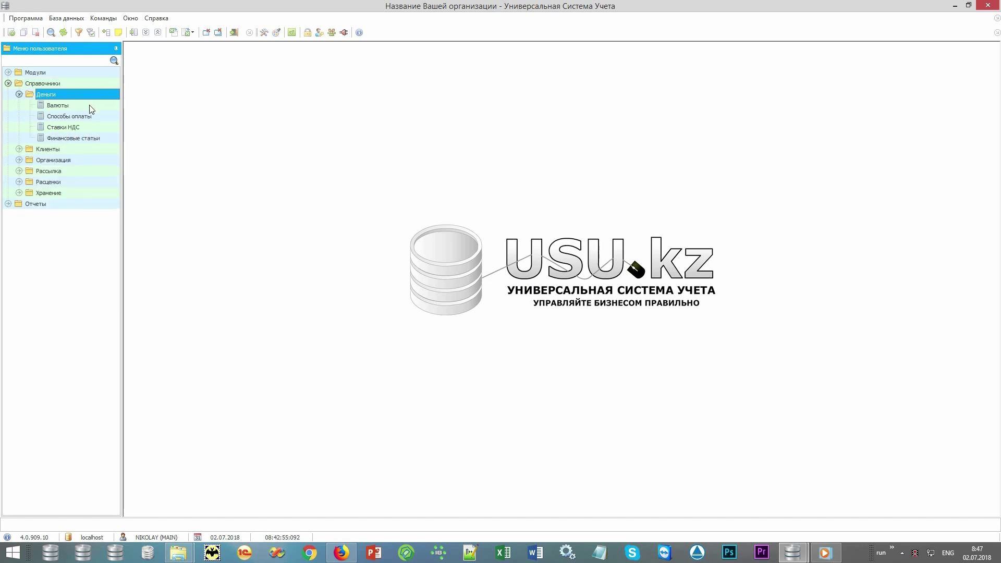
click(90, 106)
double_click(89, 105)
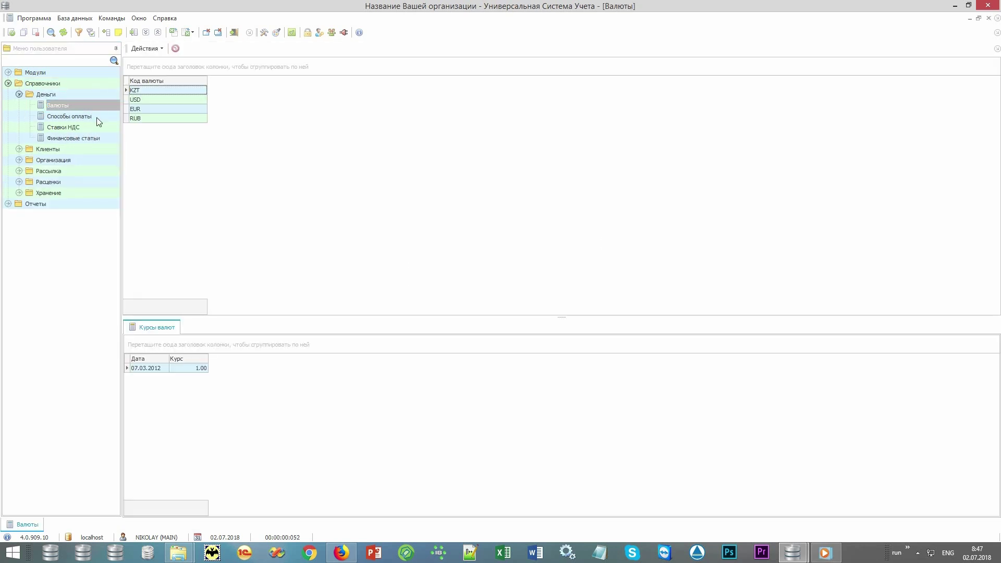
double_click(96, 117)
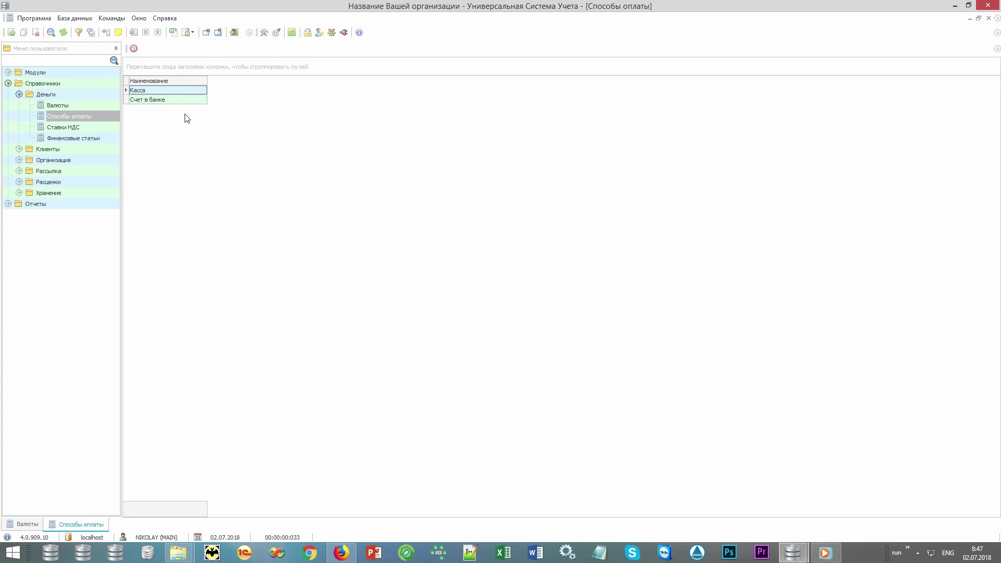
View the Категории контрагентов directory under Клиенты, and the Отделения and Сотрудники directories under Организация.
double_click(104, 149)
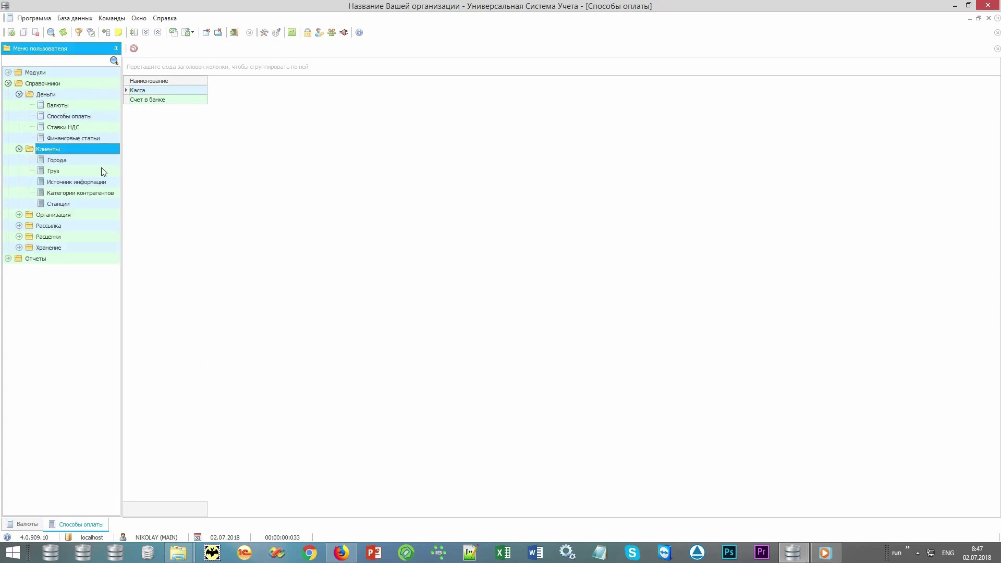
double_click(95, 192)
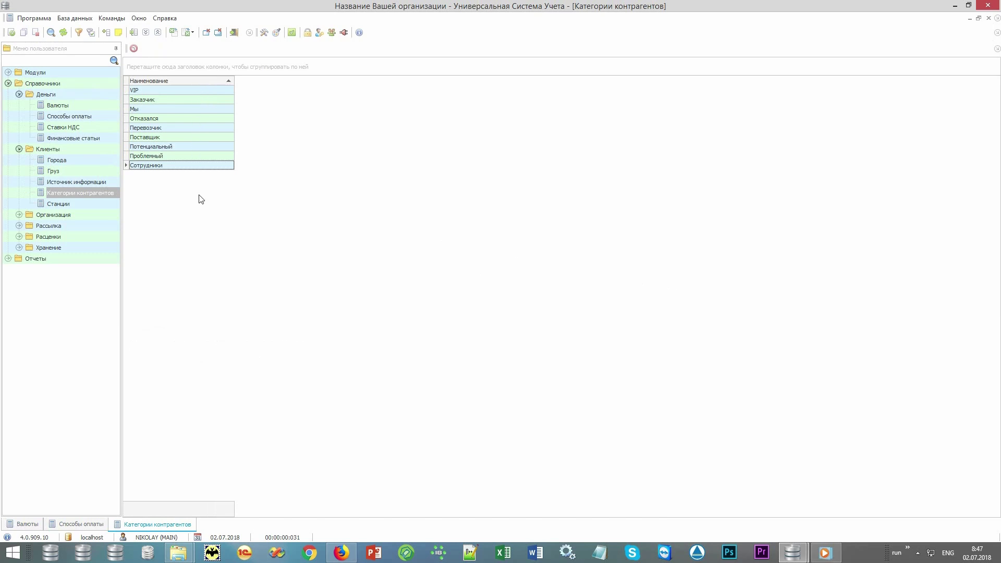
double_click(83, 214)
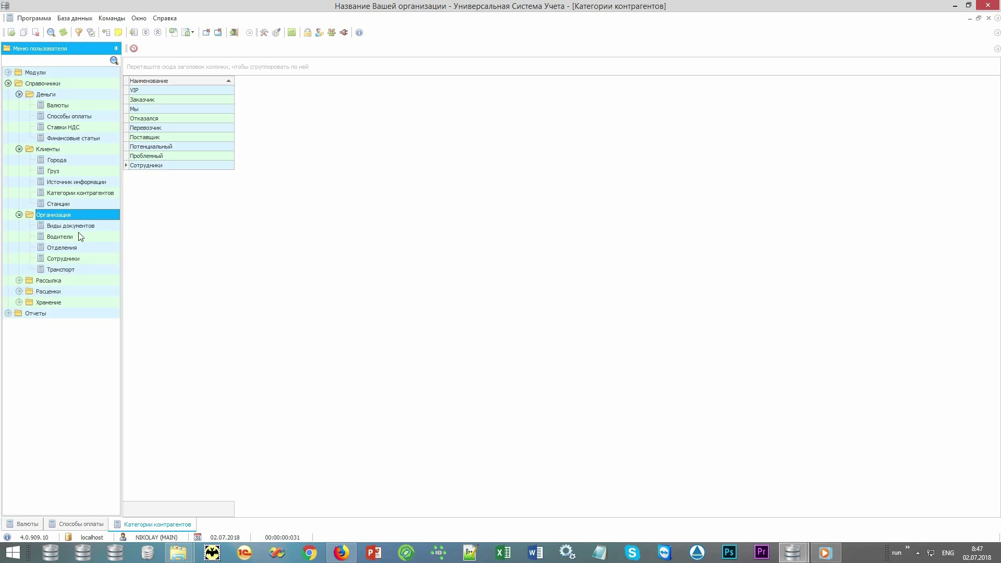
double_click(83, 247)
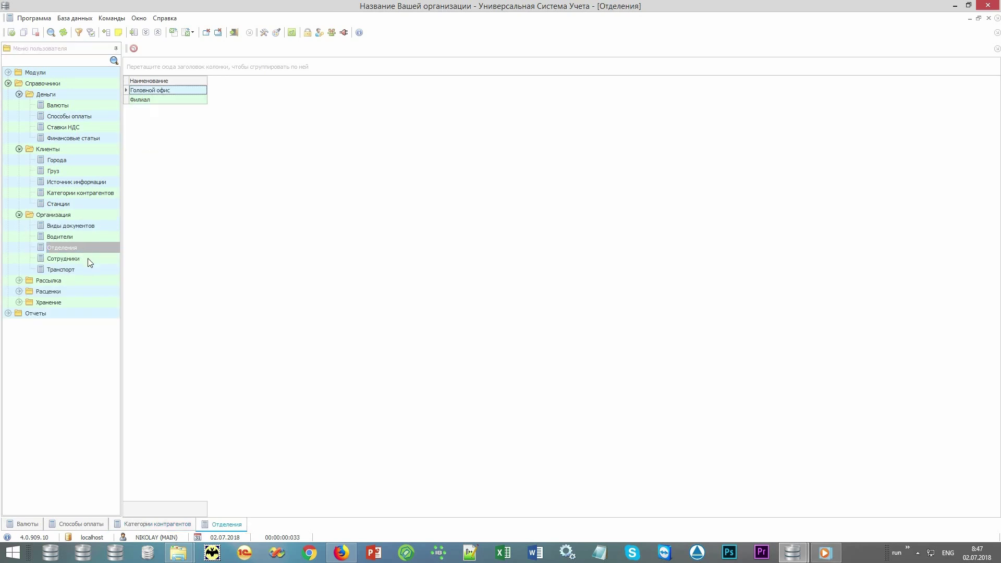
double_click(88, 259)
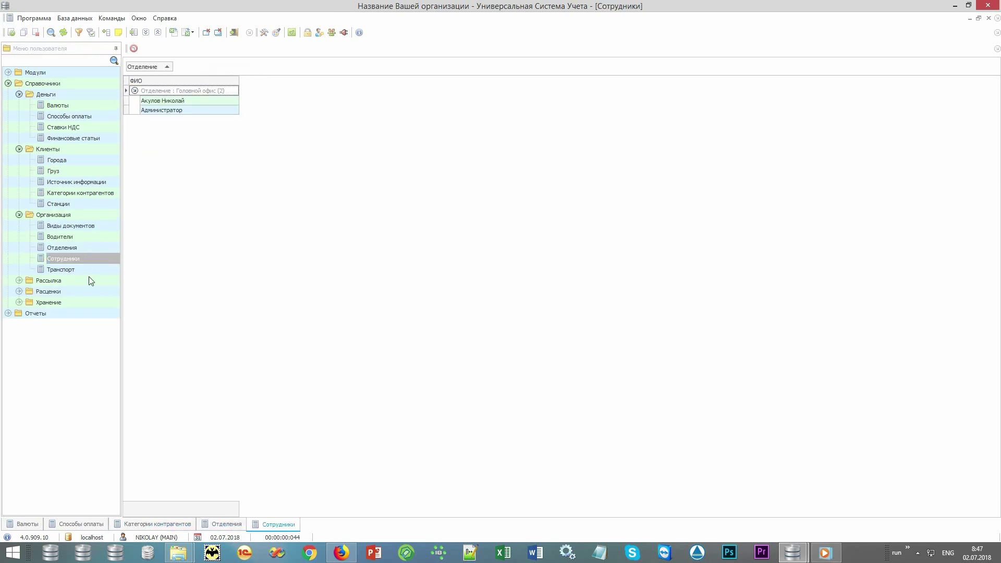
Open the Шаблоны directory under Рассылка and look through the message templates Скидки and Груз прибыл.
double_click(78, 281)
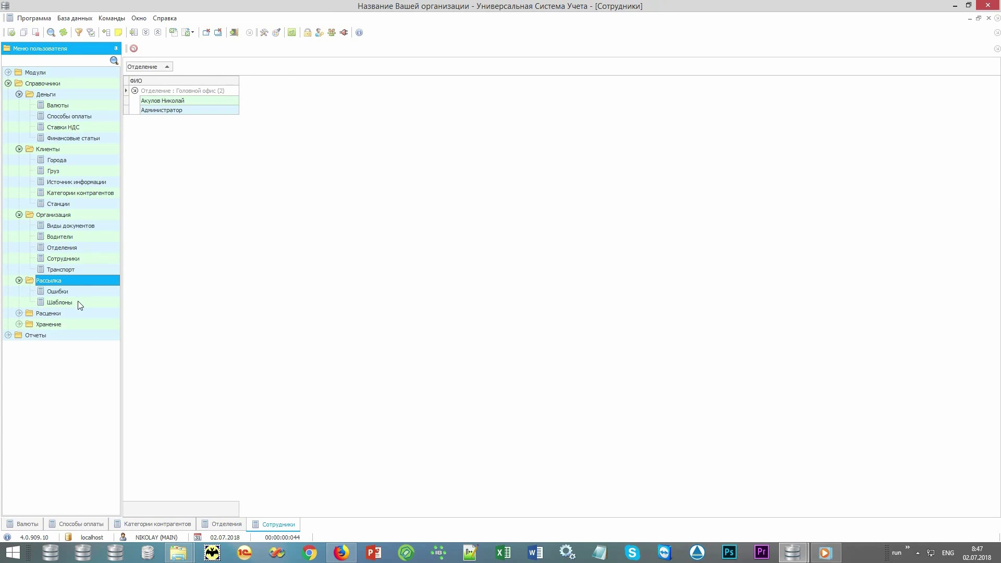
double_click(81, 302)
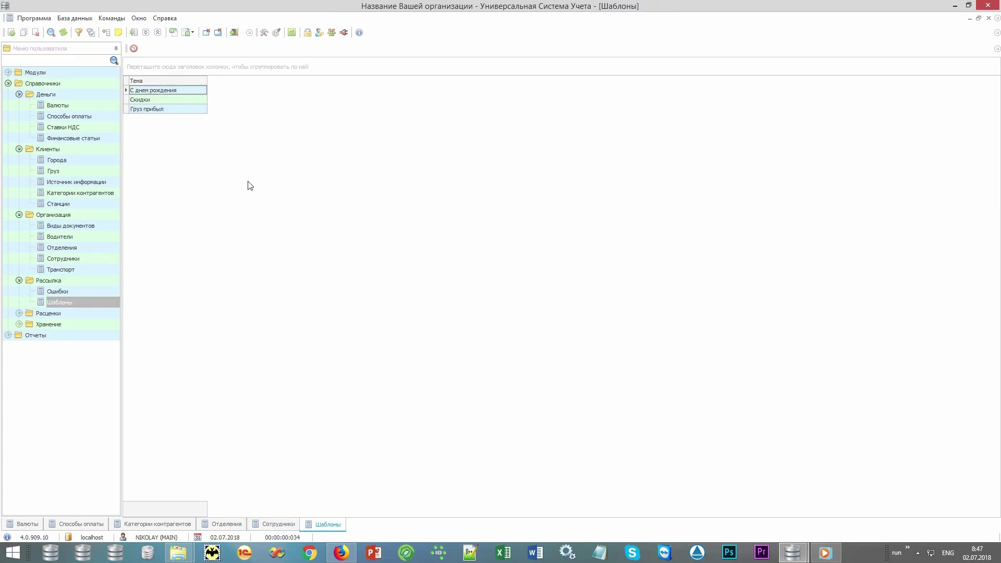
click(182, 100)
click(179, 109)
Generate the Массовая рассылка report from the Рассылка folder of Отчеты, leaving category, city and country empty.
double_click(93, 338)
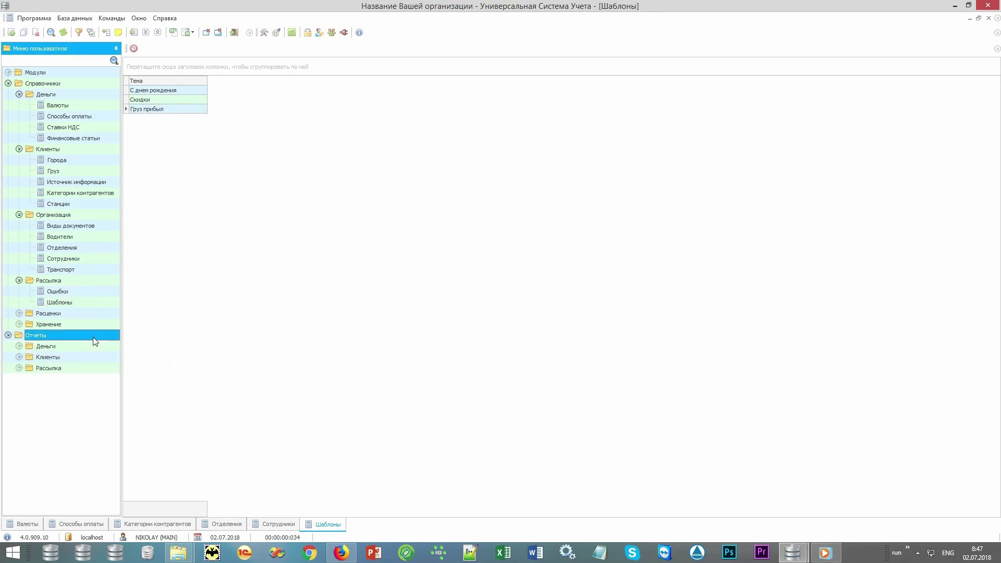
double_click(72, 366)
double_click(83, 391)
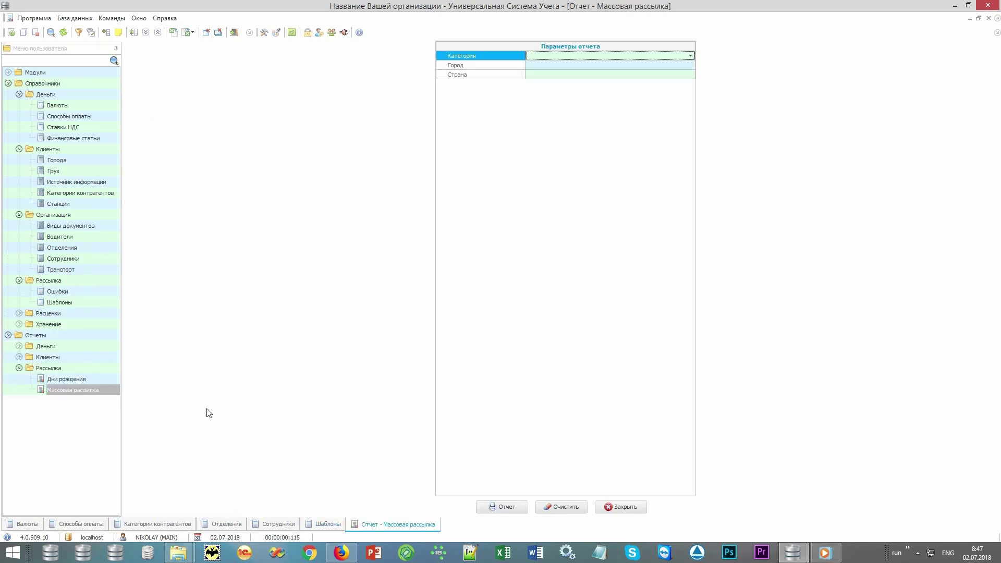
click(499, 505)
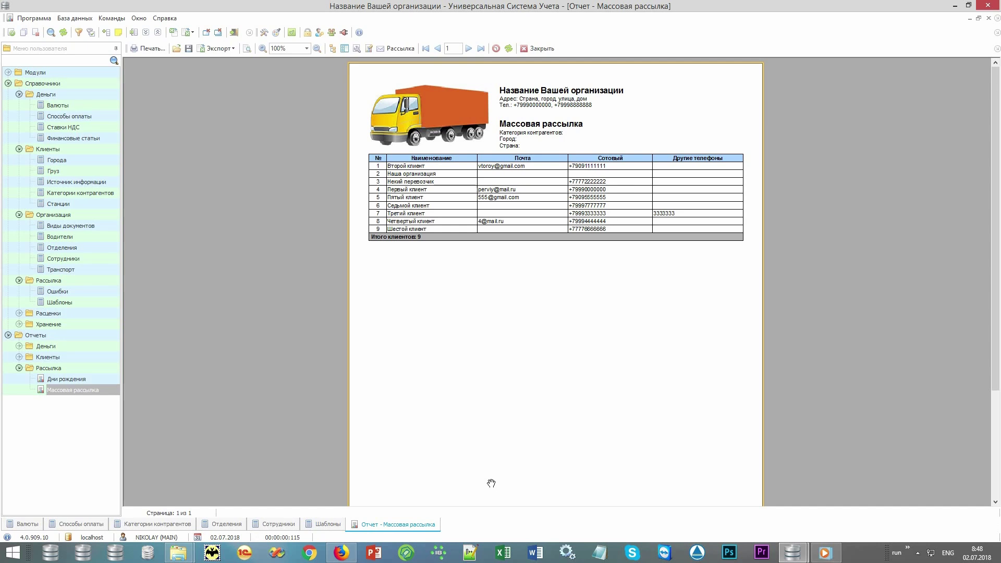
Start creating a mailing from the report and toggle the Email, SMS, Viber and voice call channels off and back on.
click(403, 50)
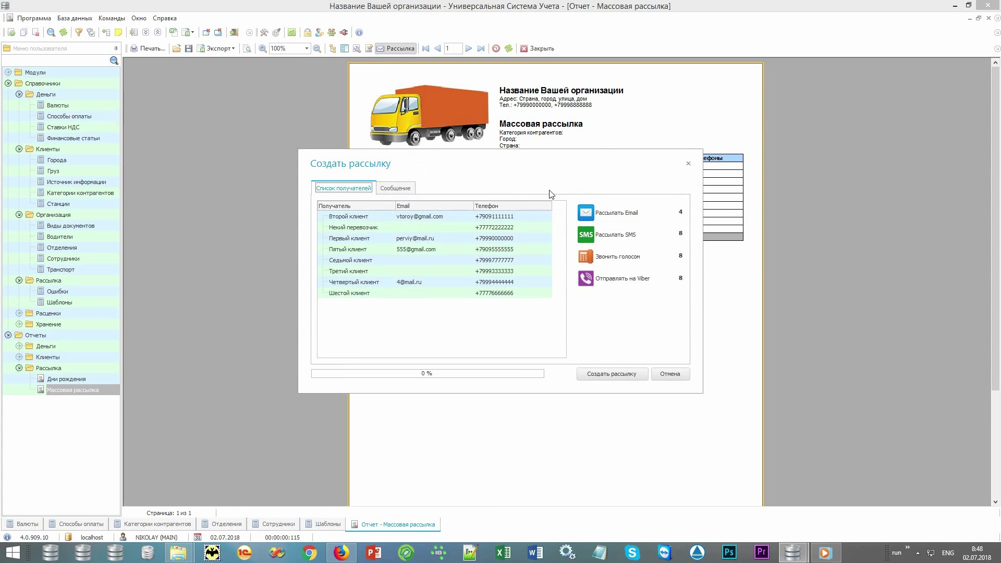
click(637, 215)
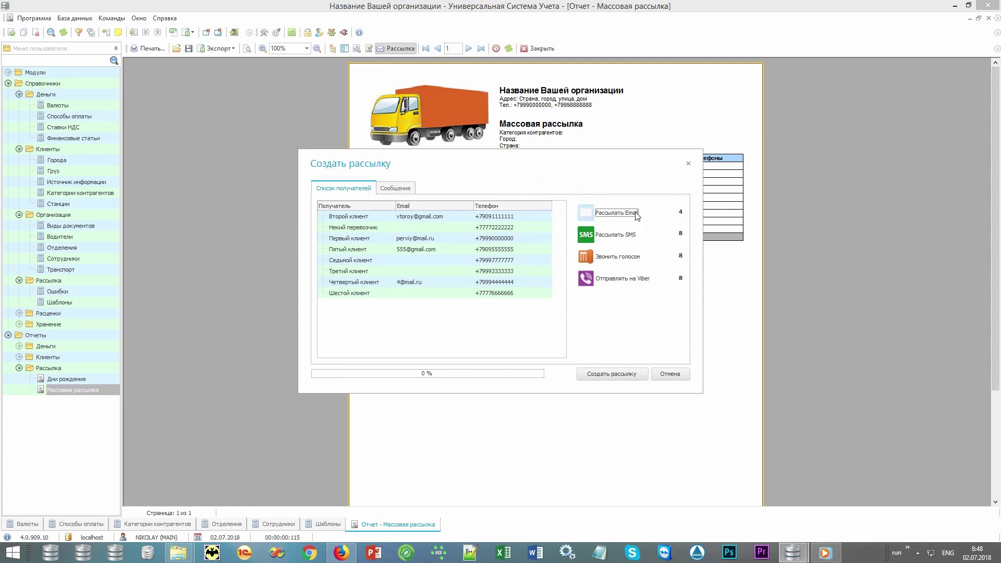
click(637, 216)
click(631, 241)
click(631, 241)
click(631, 281)
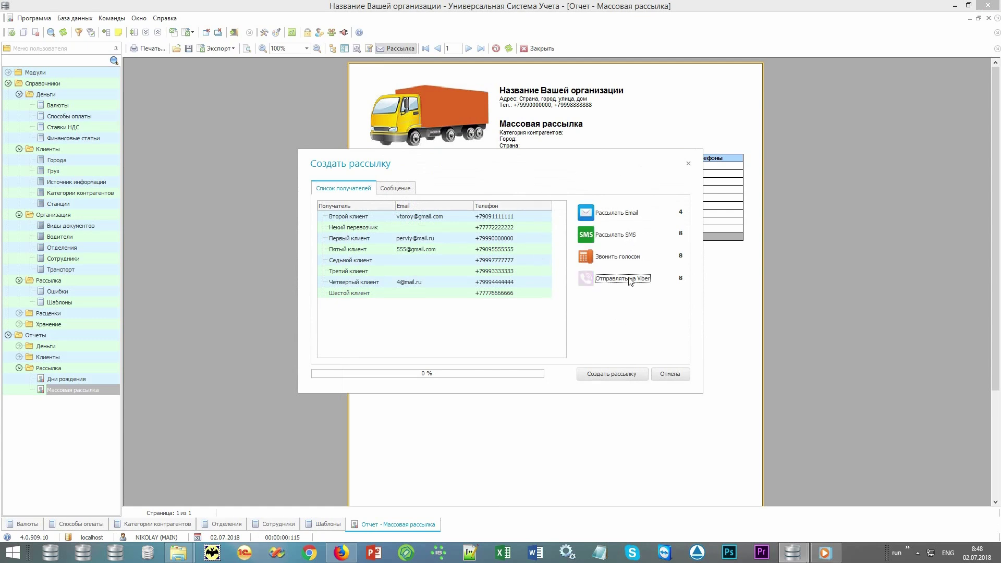
click(631, 281)
click(633, 258)
click(633, 258)
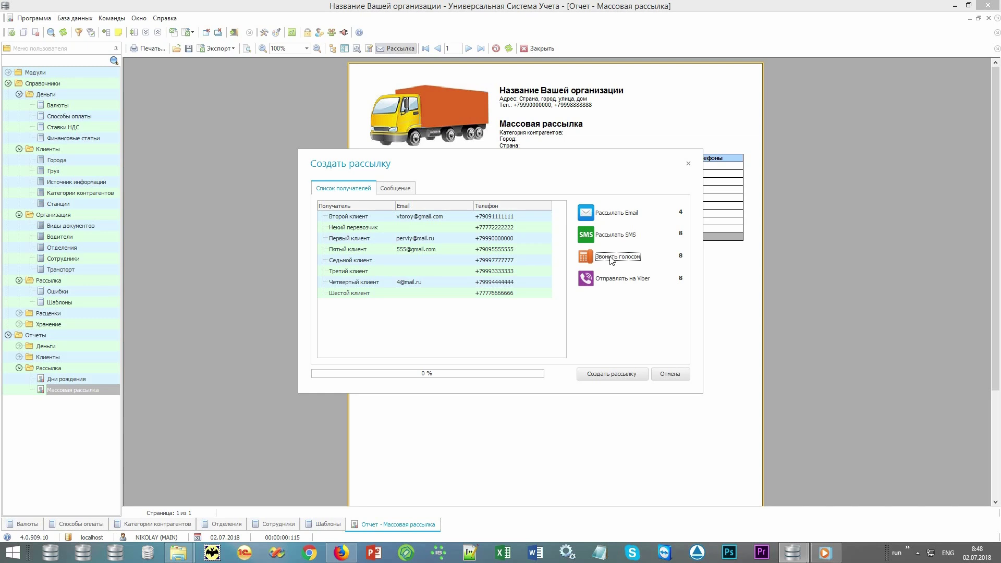
Check which templates are offered for the mailing's message, and cancel the mailing.
click(407, 188)
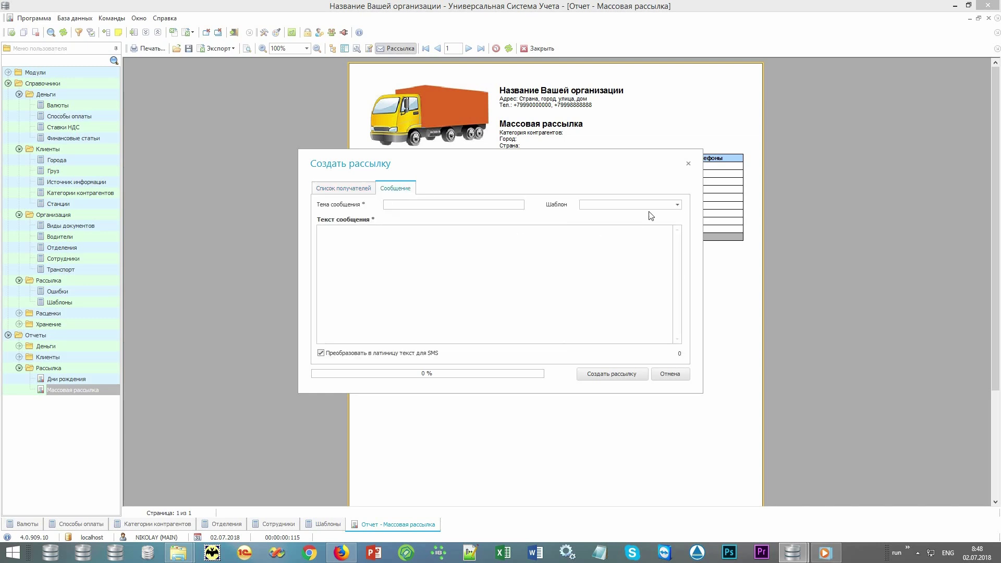
click(676, 204)
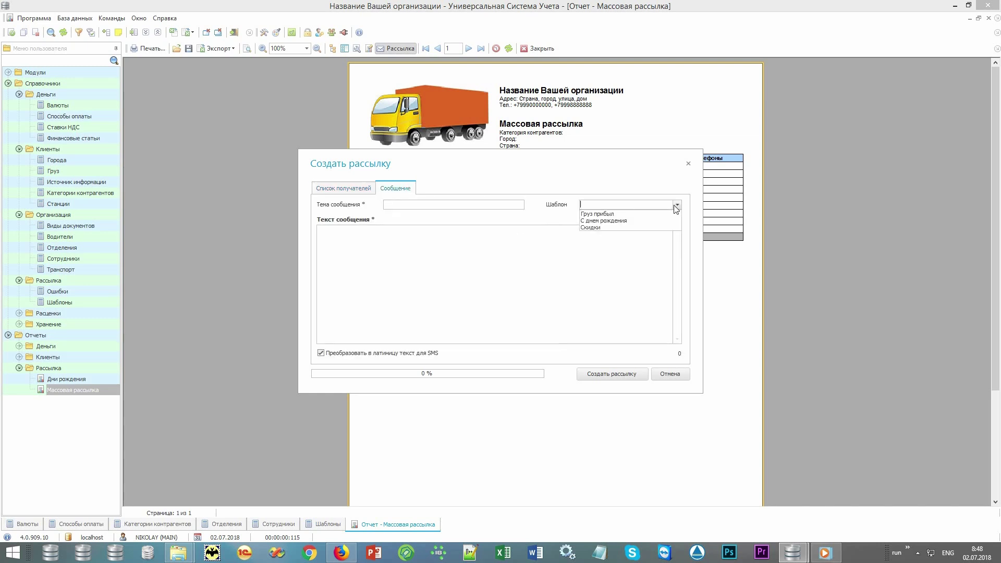
click(676, 205)
click(673, 378)
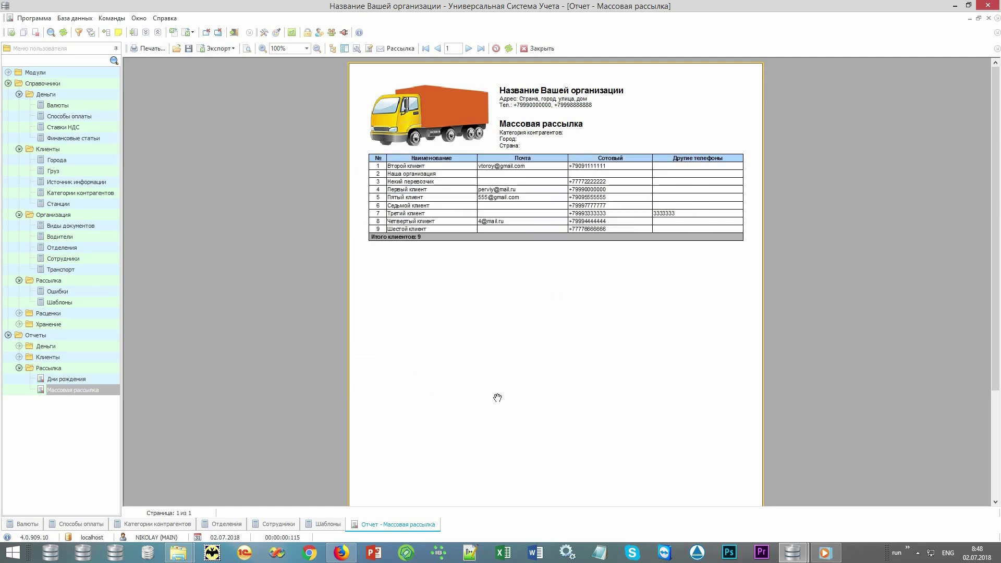
View the Тарифы directory under Расценки and the Ячейки directory under Хранение.
double_click(99, 313)
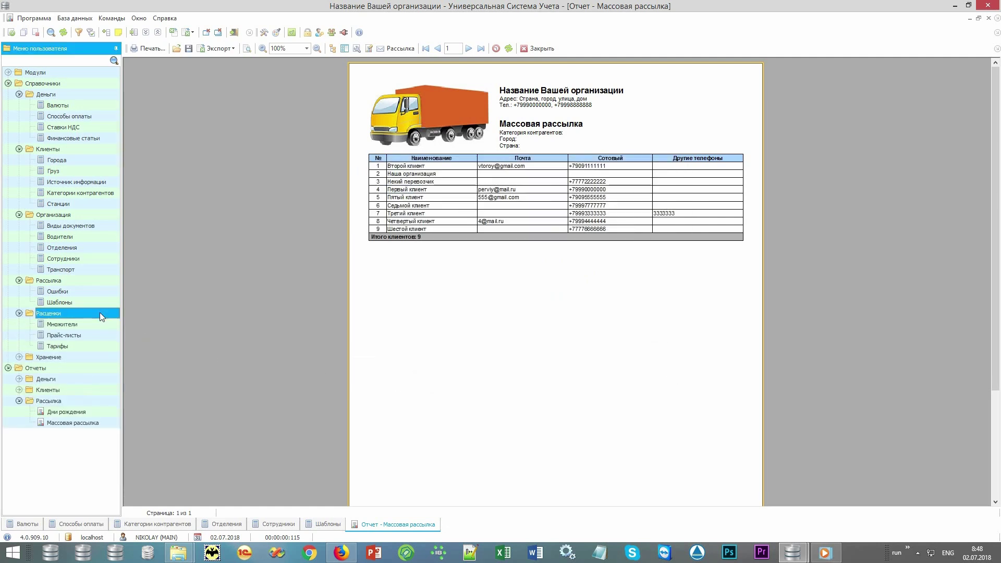
double_click(79, 346)
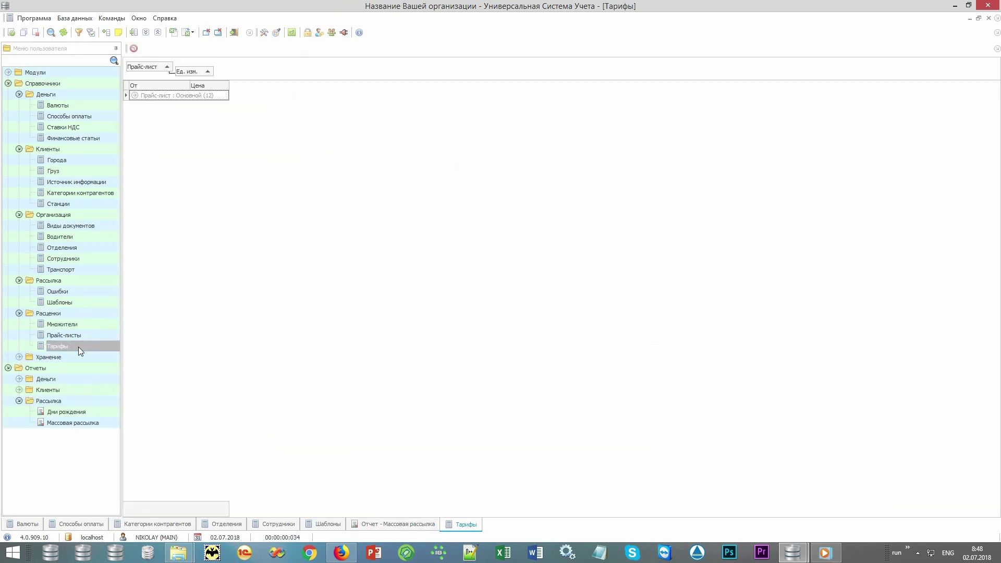
double_click(79, 359)
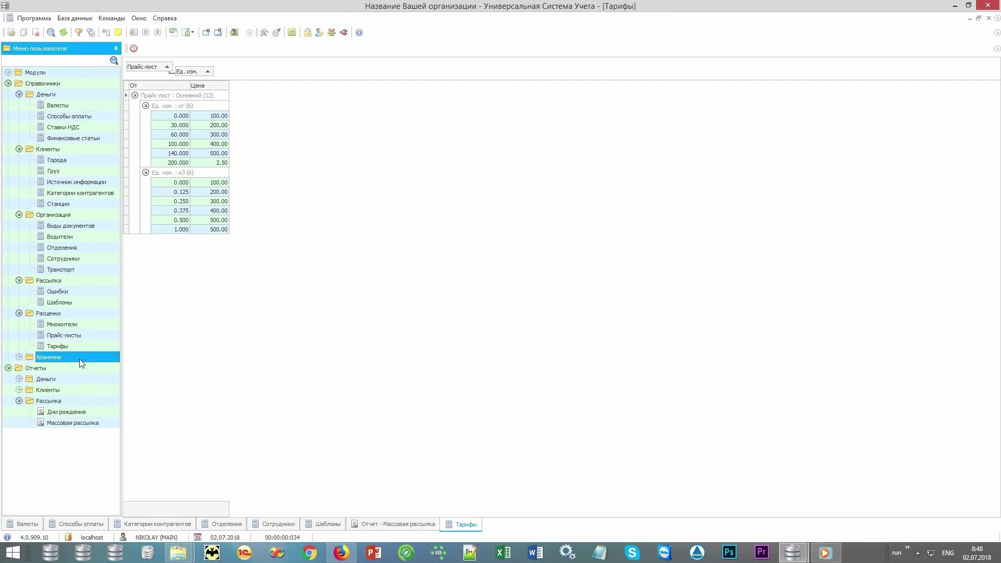
double_click(79, 367)
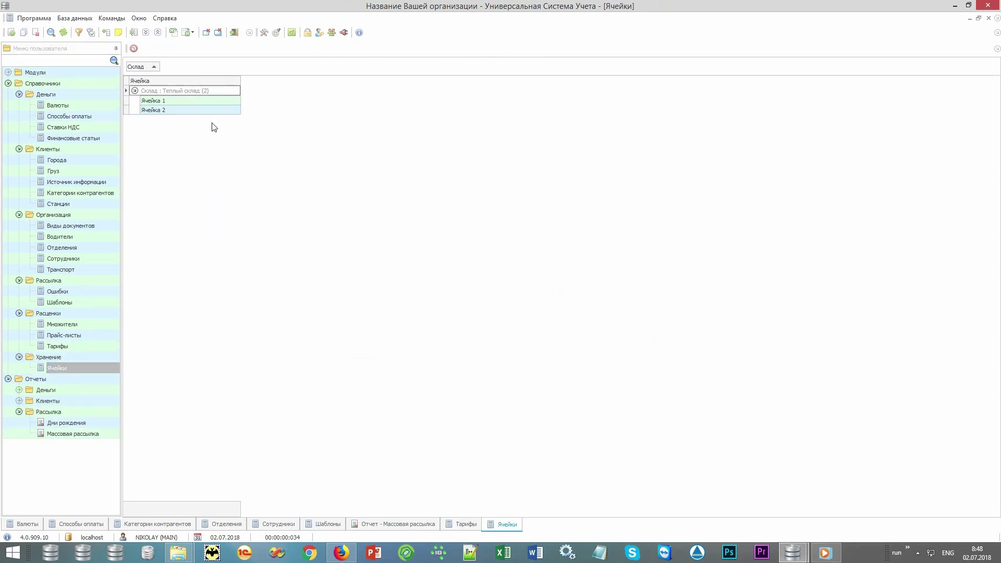
Collapse the Рассылка reports folder and the Отчеты and Справочники sections of the user menu.
click(19, 412)
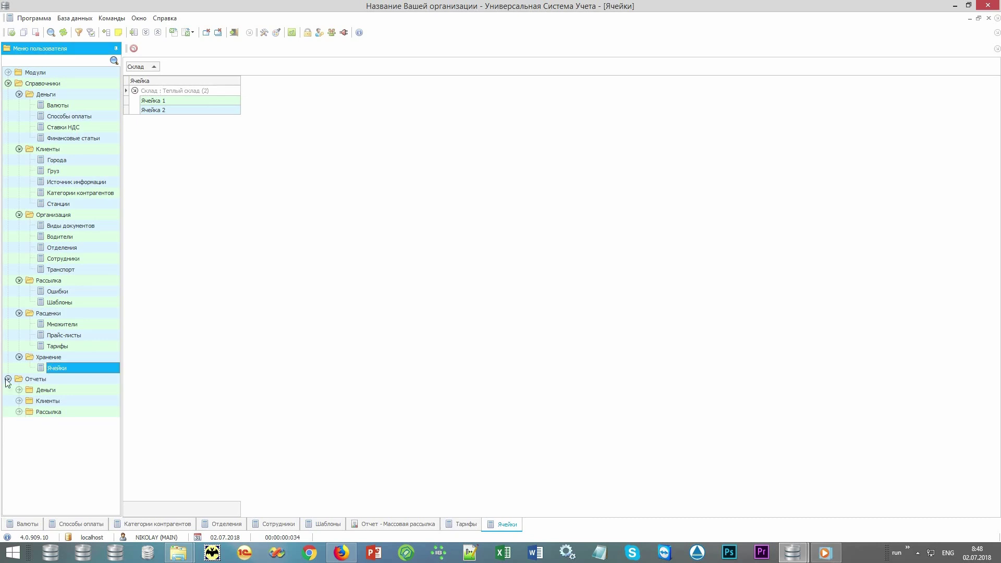
click(9, 380)
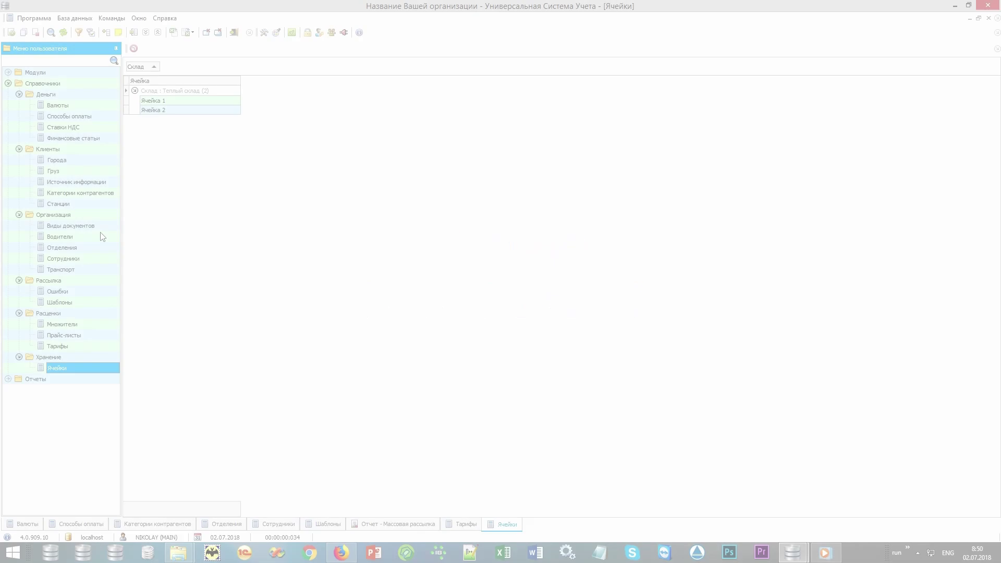
click(92, 85)
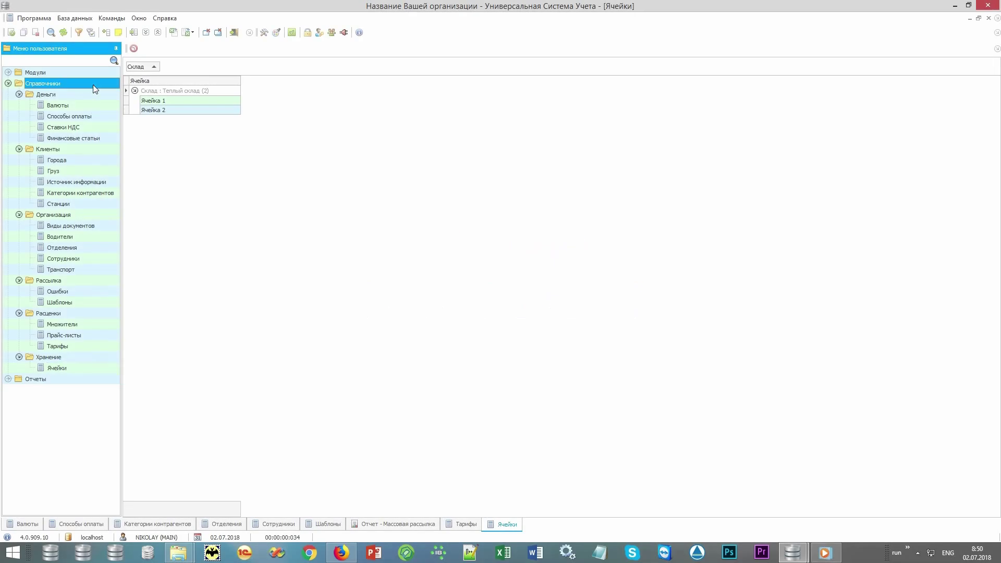
double_click(93, 84)
Open the Заявки module from the Организация folder of Модули.
double_click(99, 74)
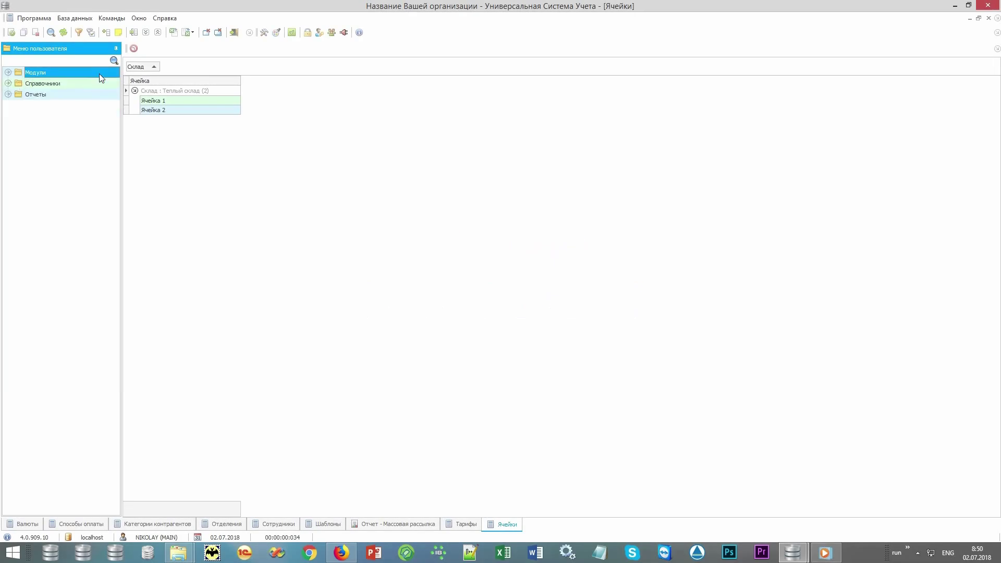
click(92, 82)
double_click(92, 82)
double_click(86, 104)
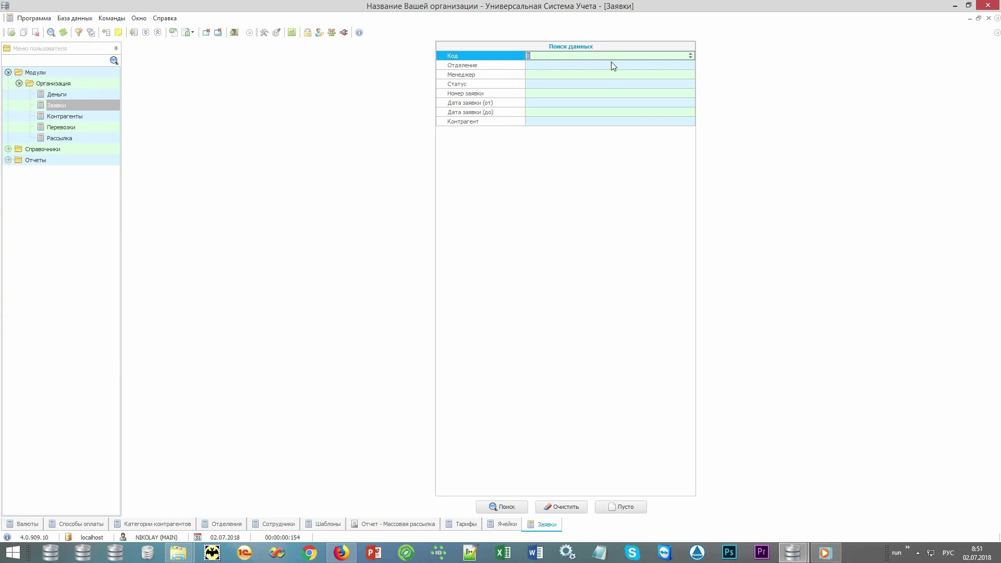
Go through the Заявки search criteria: Отделение, Менеджер, Статус, Номер заявки, Дата заявки (от) and Контрагент.
click(514, 67)
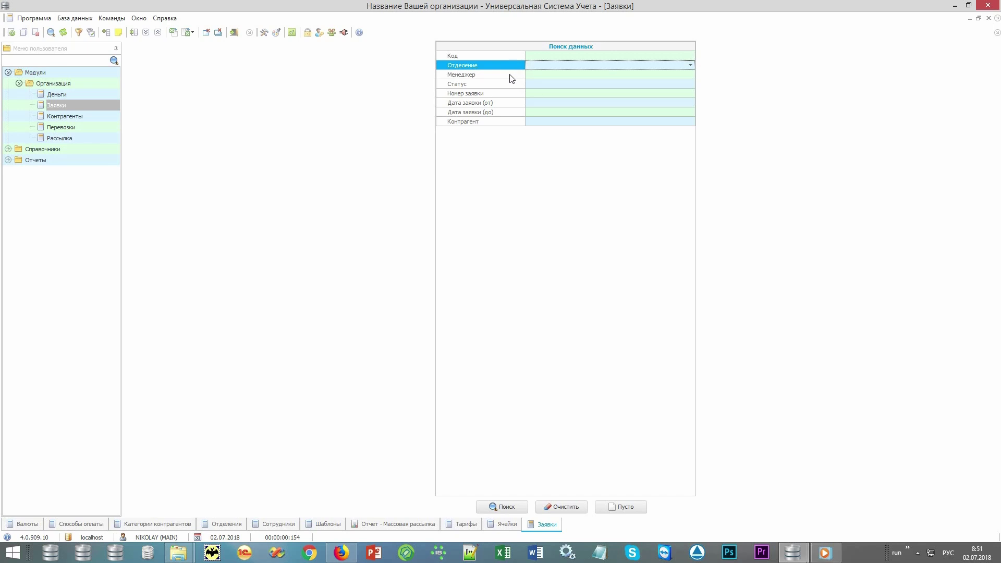
click(510, 75)
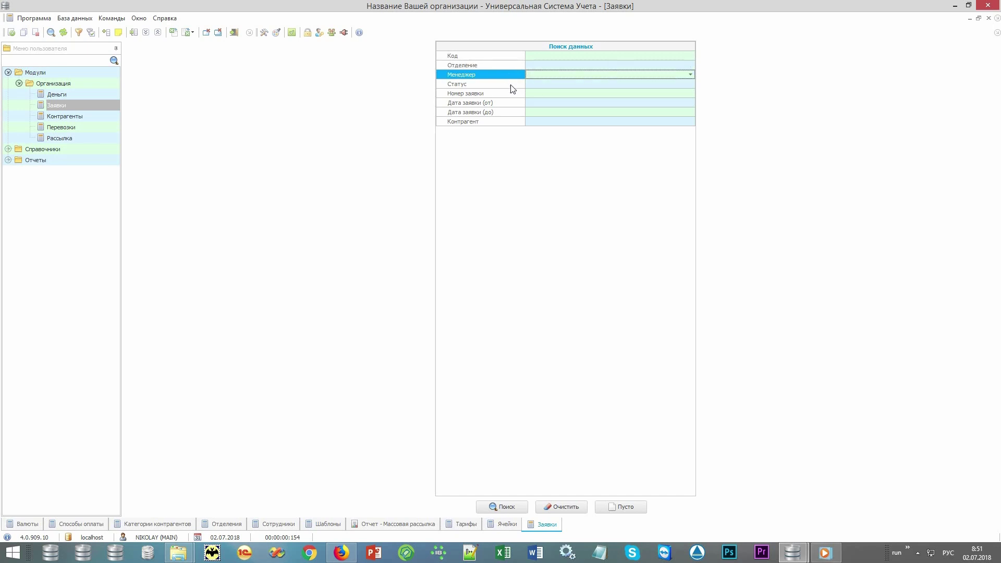
click(514, 85)
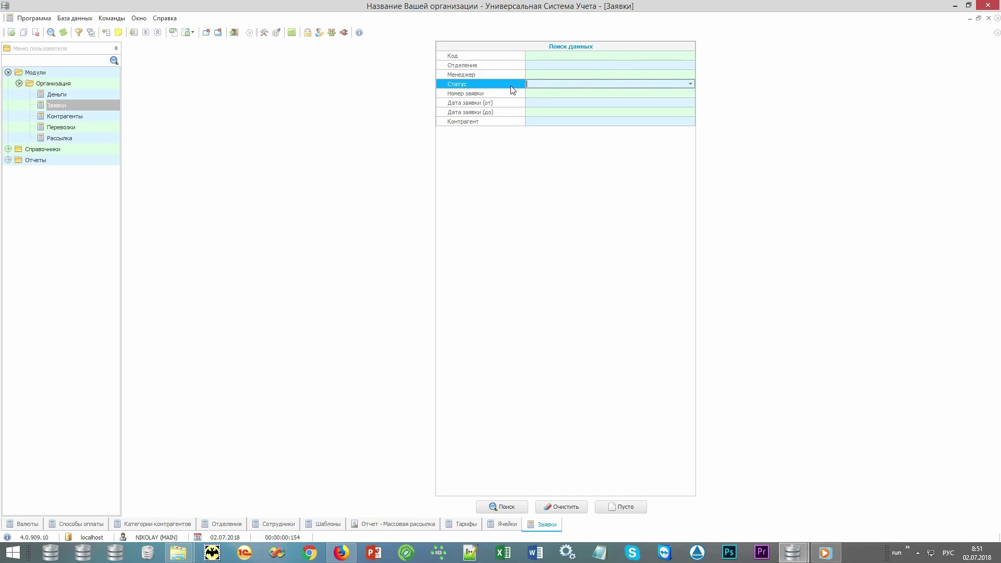
click(513, 95)
click(508, 105)
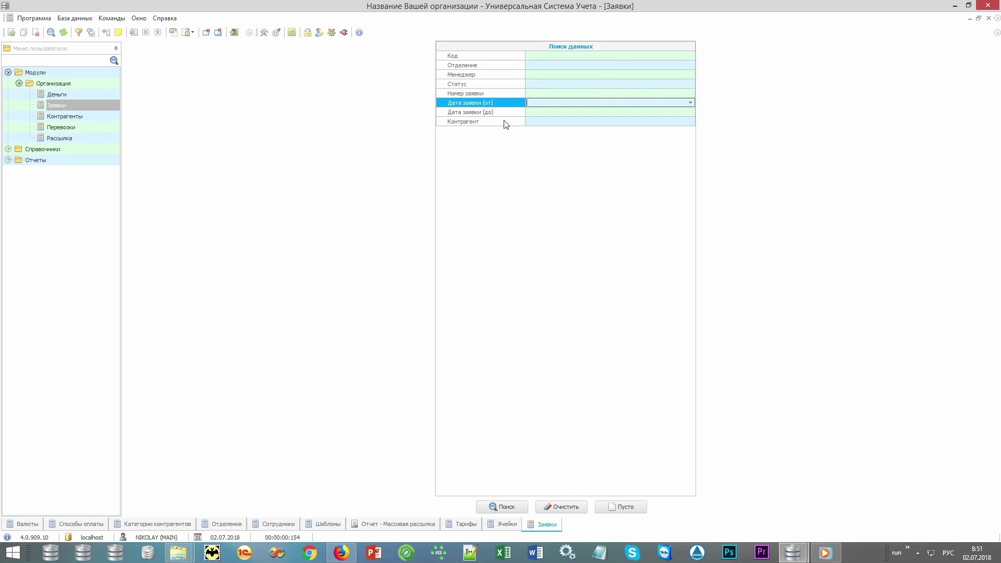
click(505, 125)
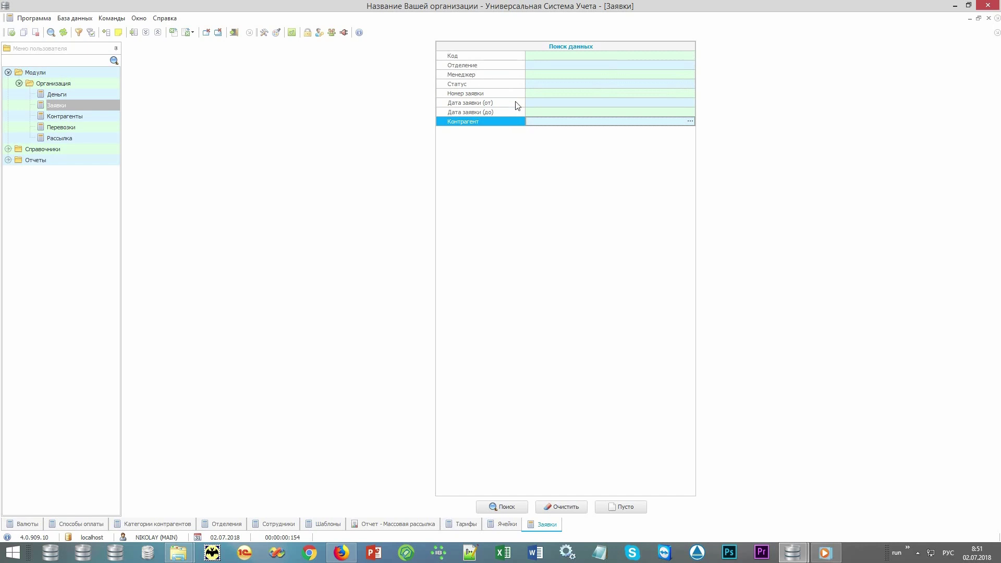
Search the requests with Дата заявки (от) set to 02.07.2018.
click(517, 105)
key(F4)
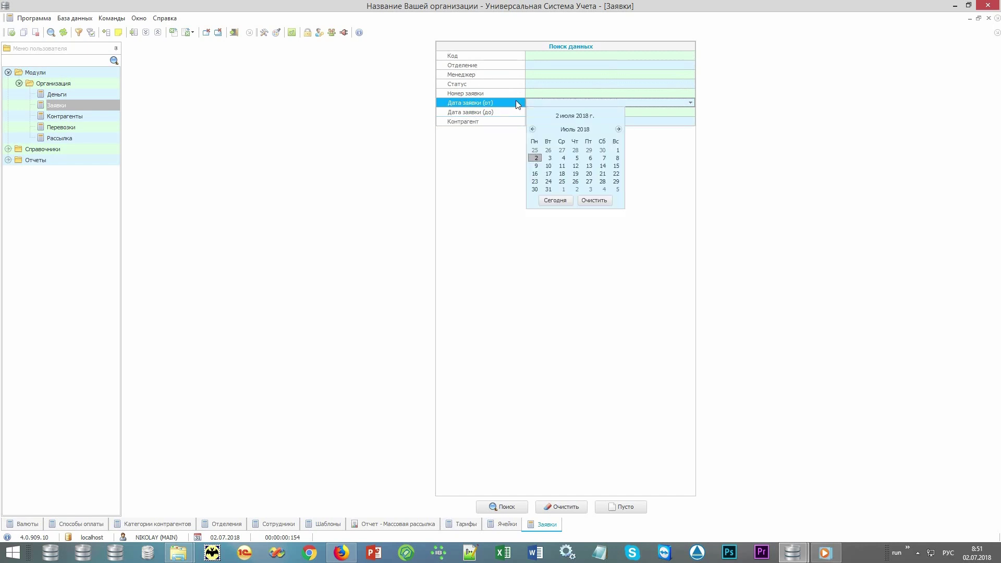
key(Return)
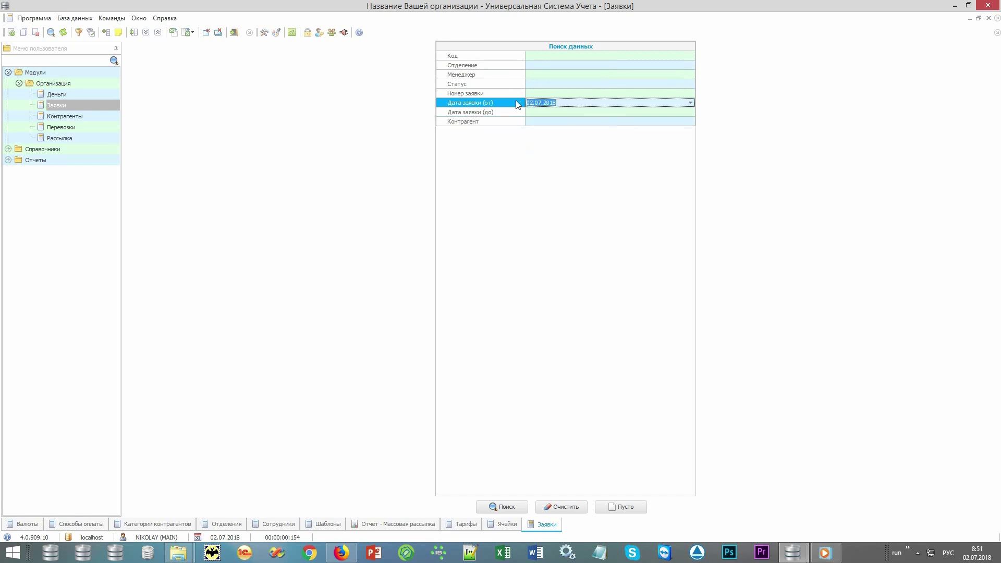
click(520, 509)
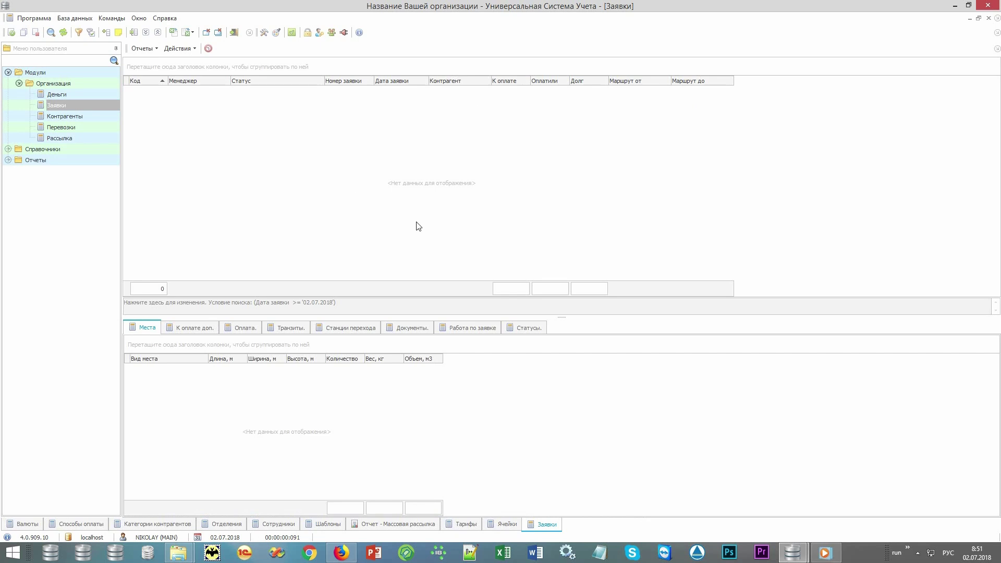
Start adding a new request and go through its Взято в работу, sender route, recipient route and cargo data fields.
right_click(463, 223)
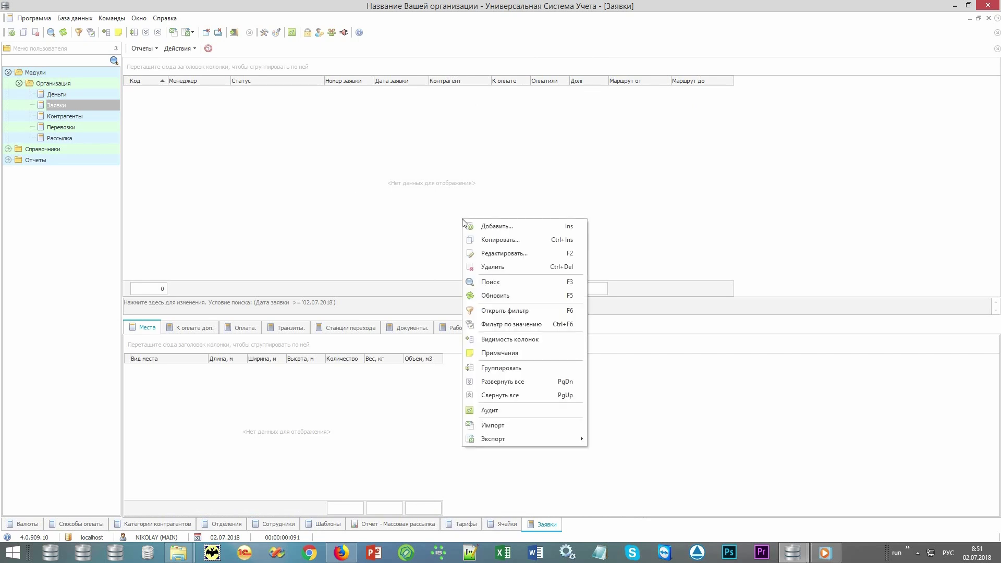
click(538, 230)
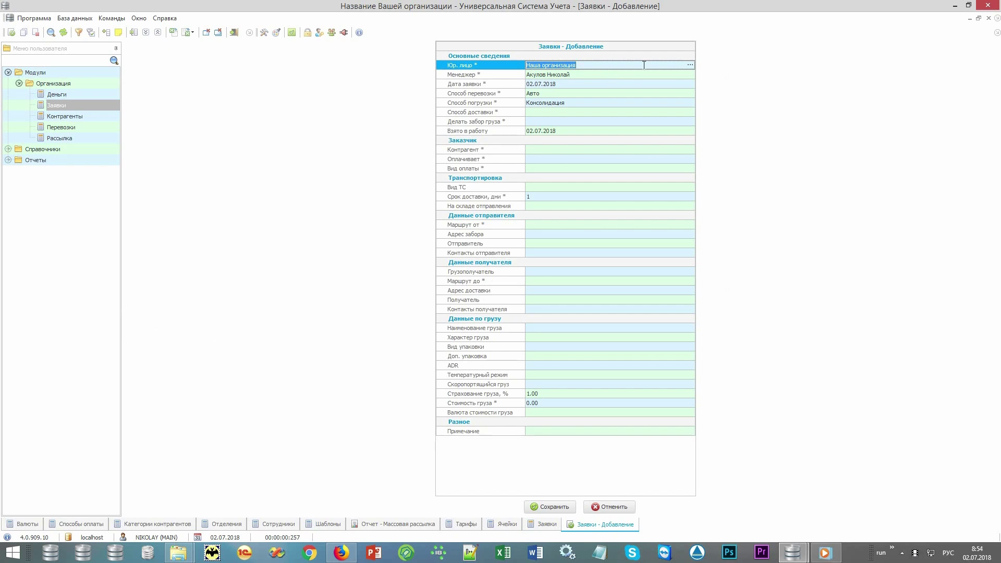
click(547, 132)
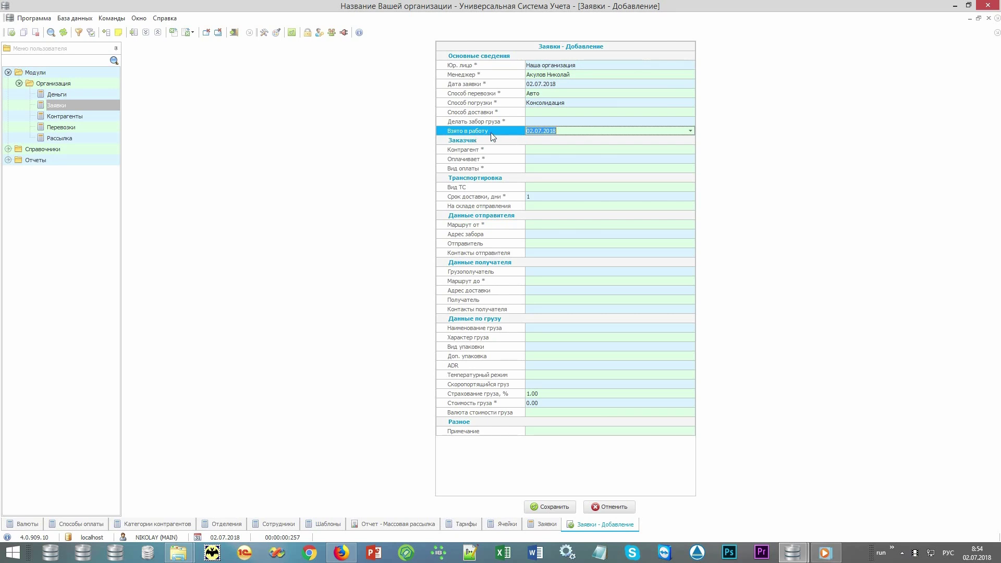
click(495, 227)
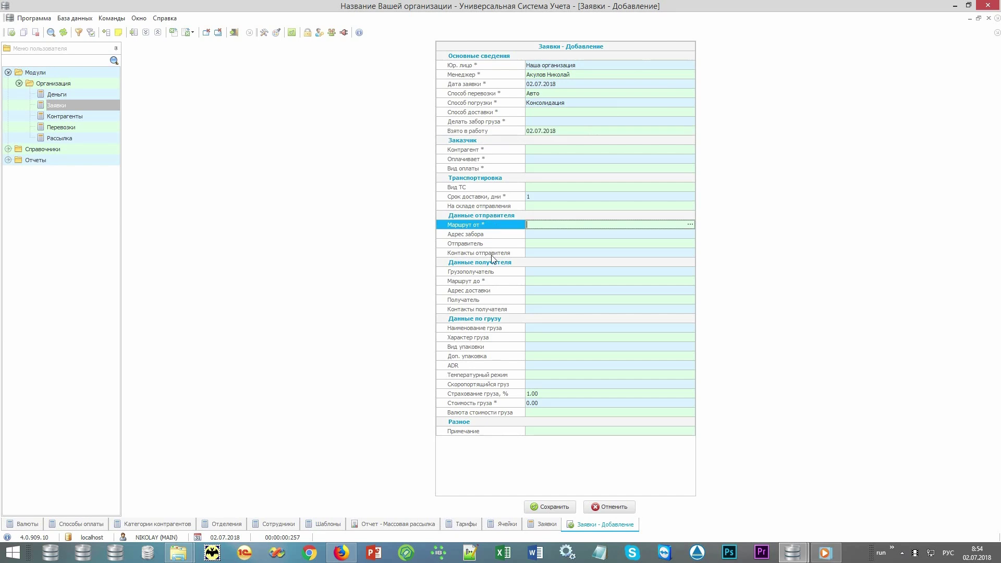
click(490, 283)
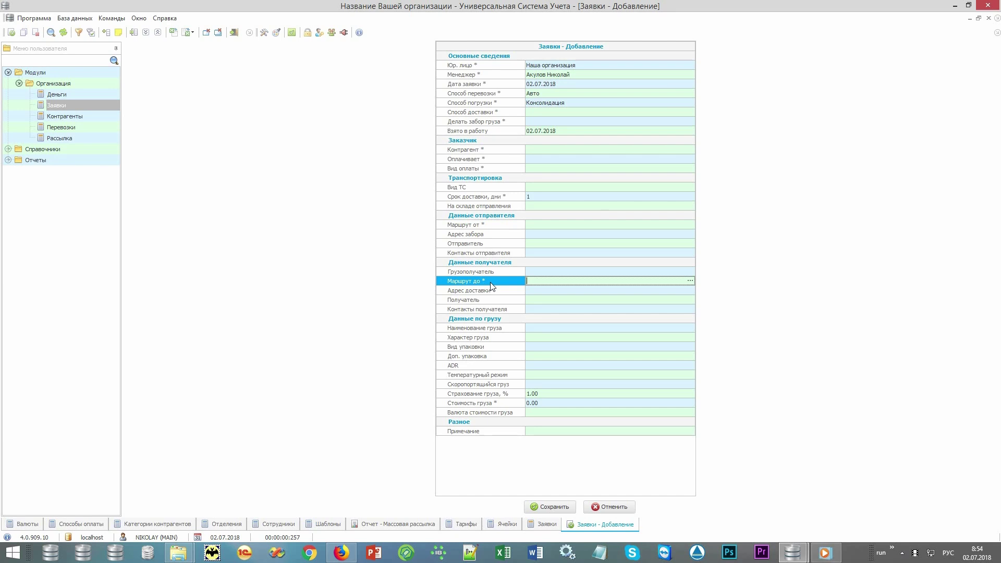
click(492, 346)
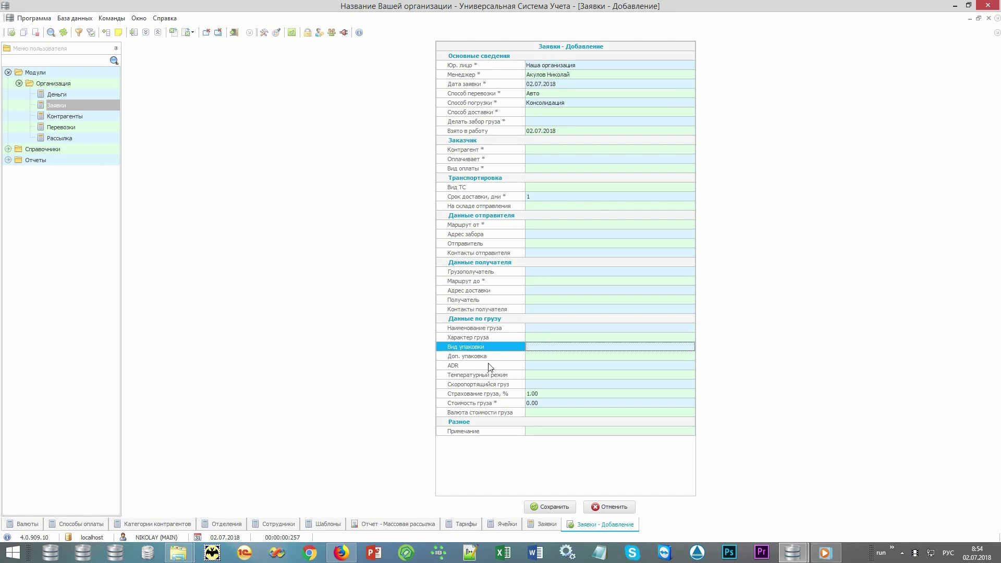
click(493, 403)
click(495, 366)
click(496, 347)
click(496, 328)
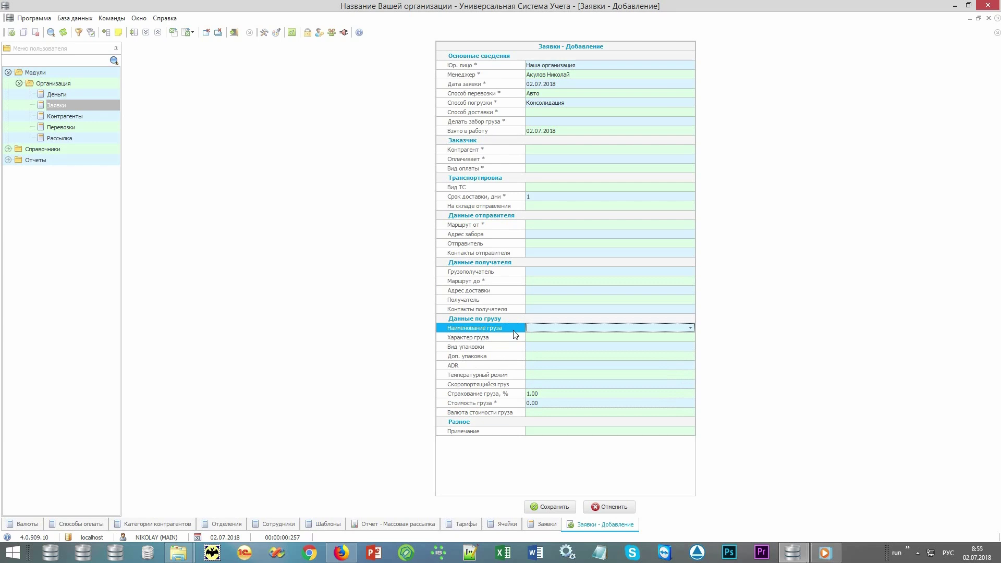
click(516, 132)
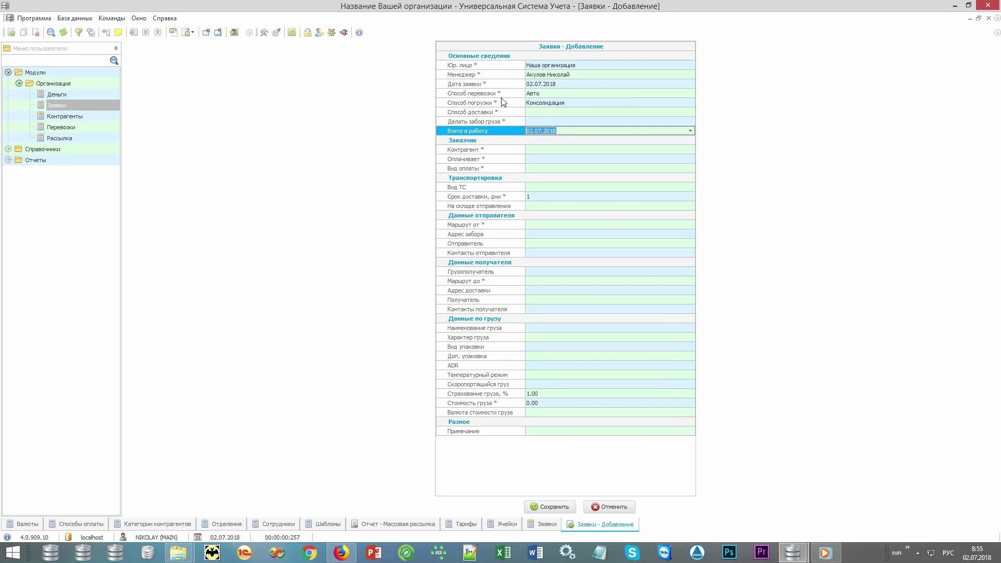
Set the request's Способ доставки to До двери and Делать забор груза to Да, leaving the transport and loading methods as they are.
click(606, 92)
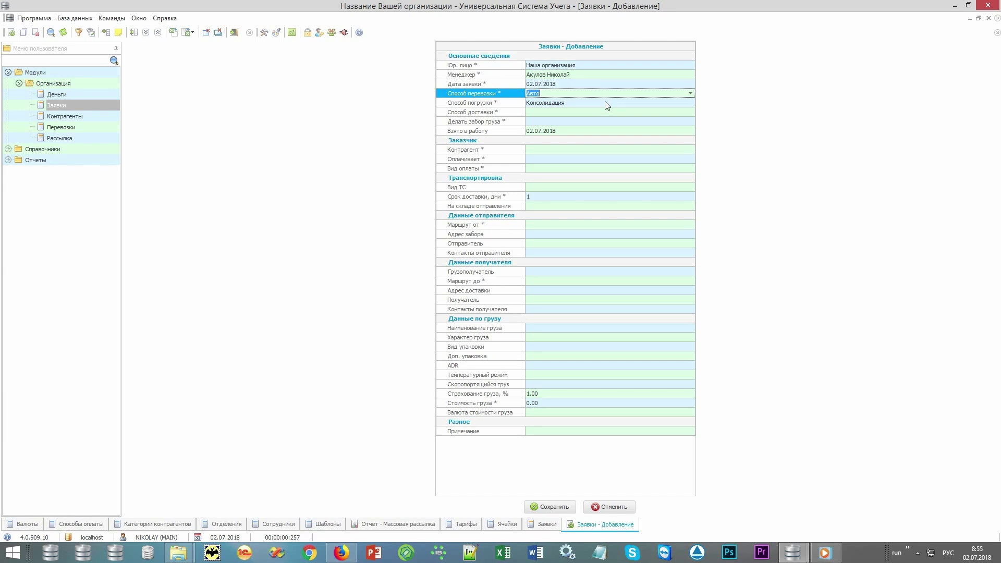
click(605, 102)
click(668, 112)
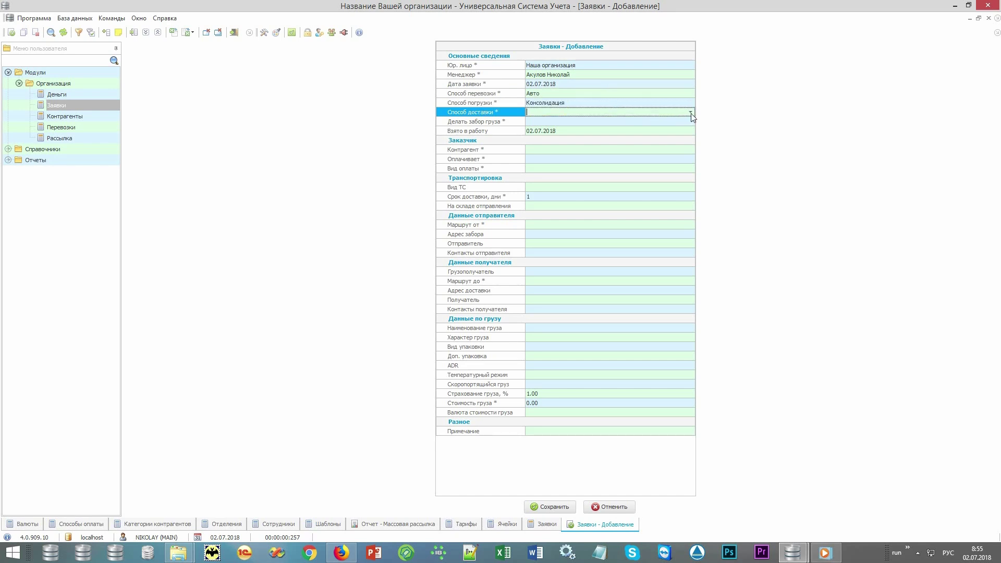
click(690, 112)
click(661, 127)
click(639, 122)
click(690, 122)
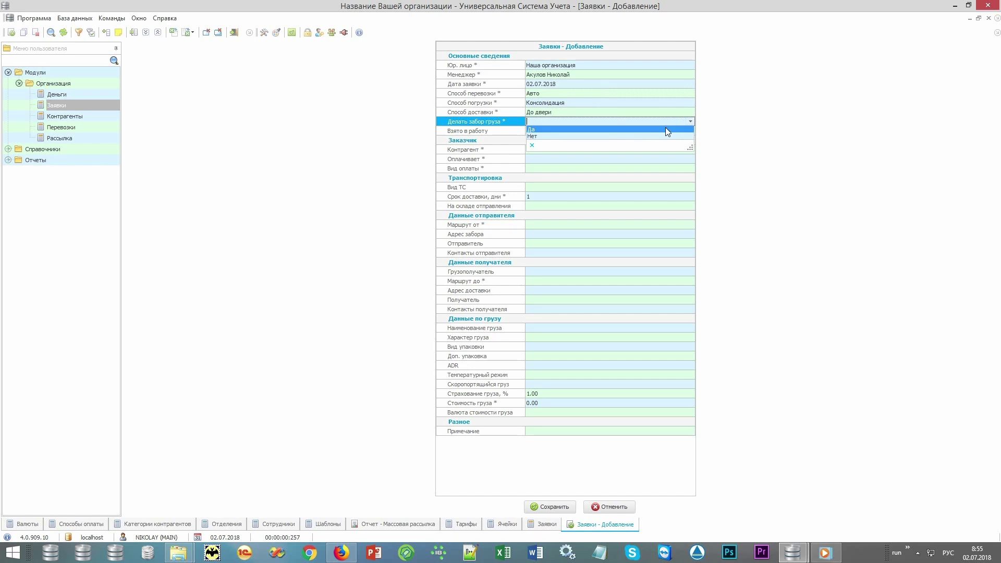
click(666, 127)
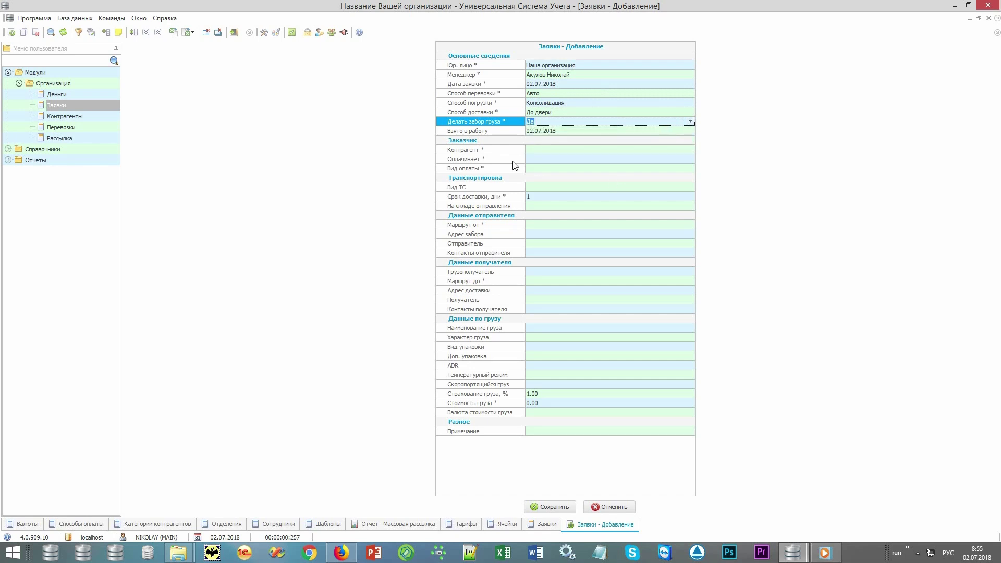
Open the contractor list for the request's Контрагент field and browse the records down to Пятый клиент.
click(506, 149)
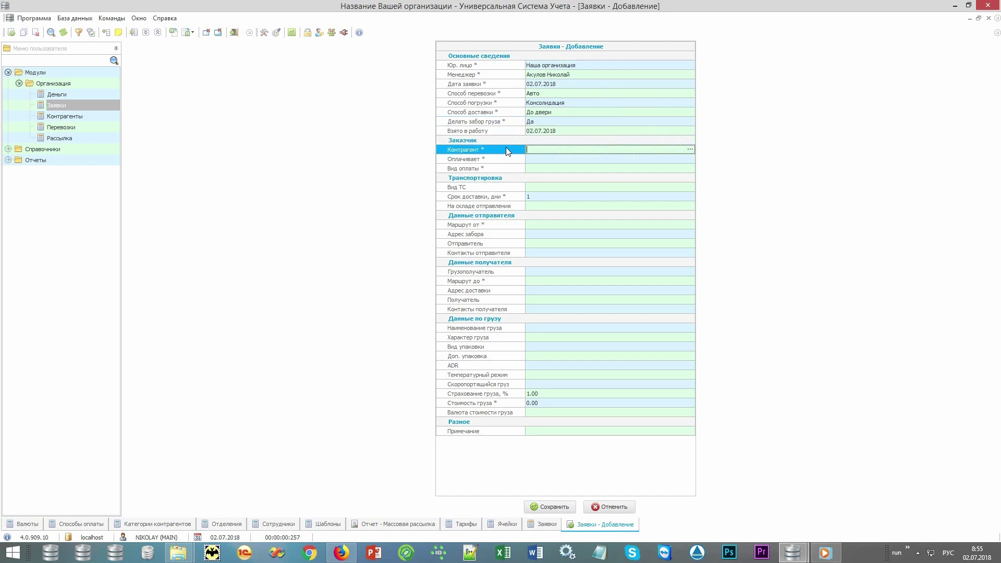
click(689, 149)
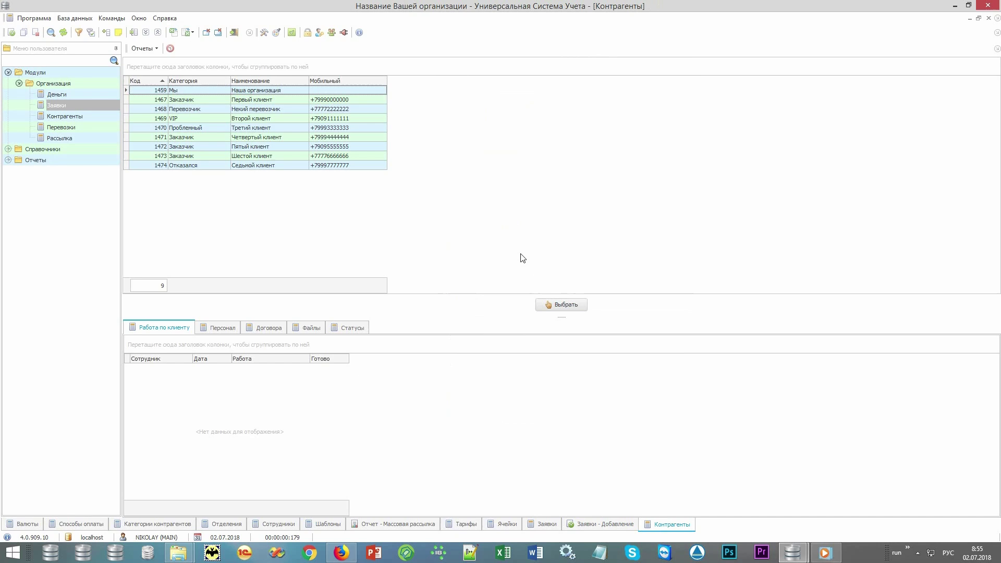
click(300, 93)
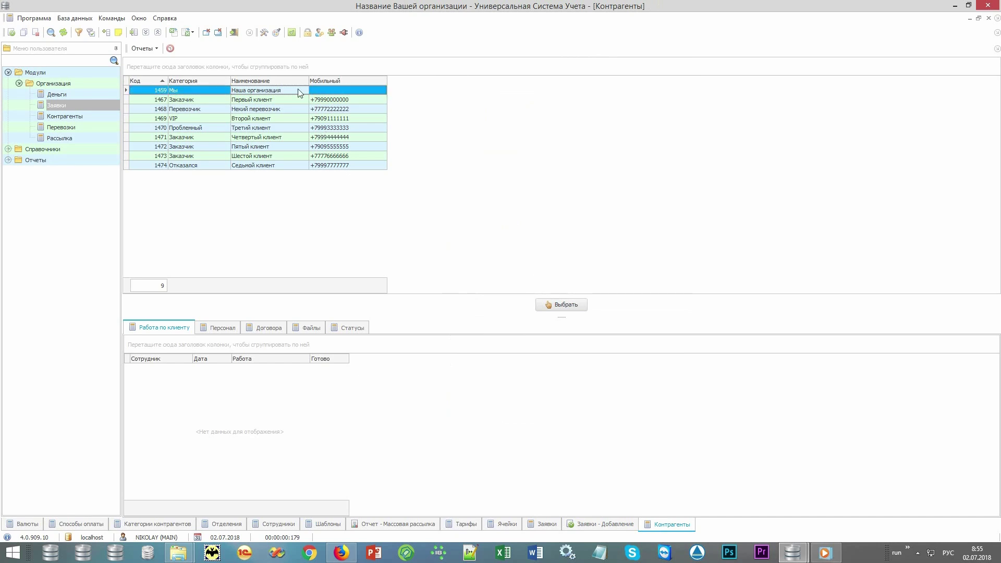
key(Down)
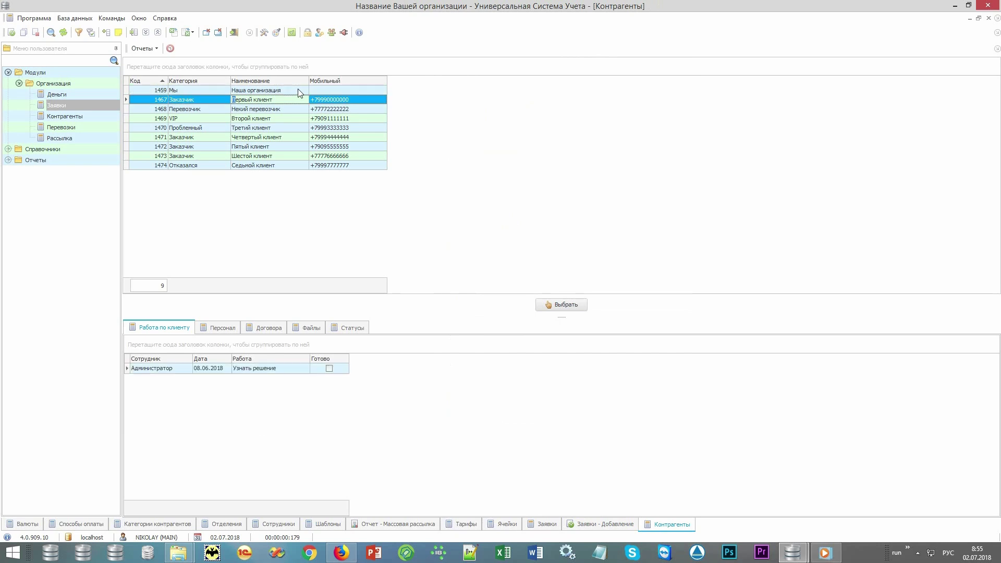
key(Down)
key(Down)
key(Down)
key(Down)
key(Down)
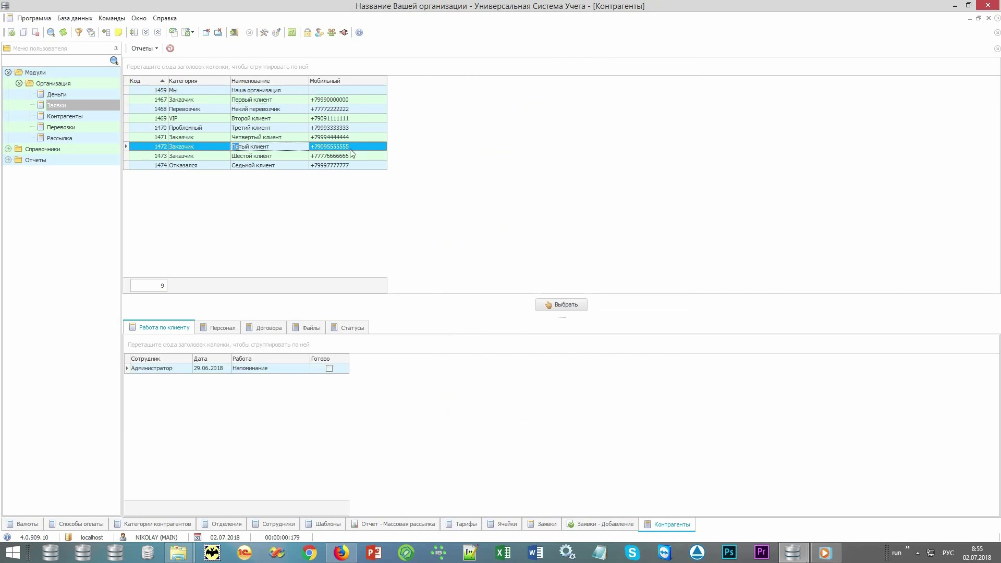
Open the form for adding a new contractor, look over its fields, and cancel it.
right_click(423, 149)
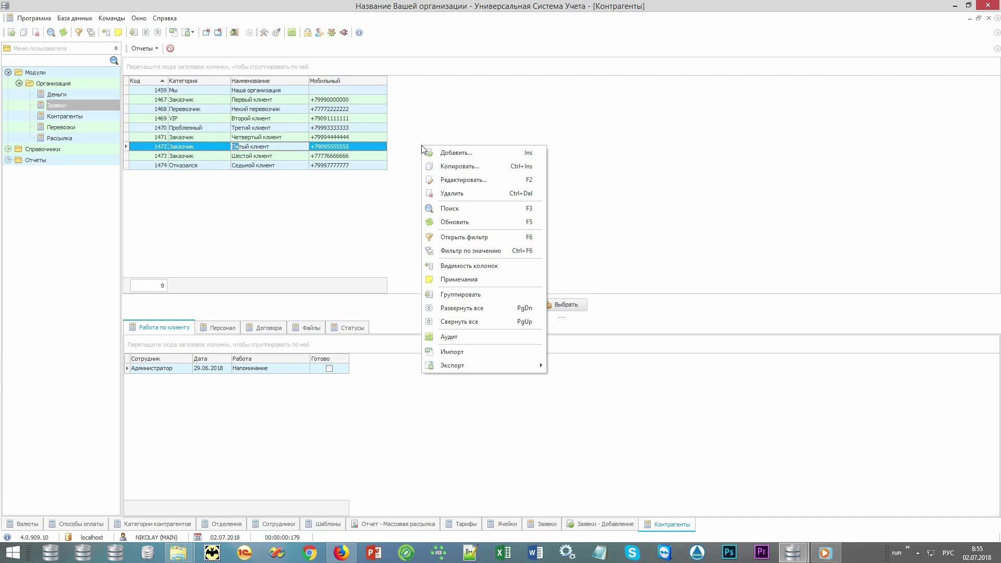
click(490, 155)
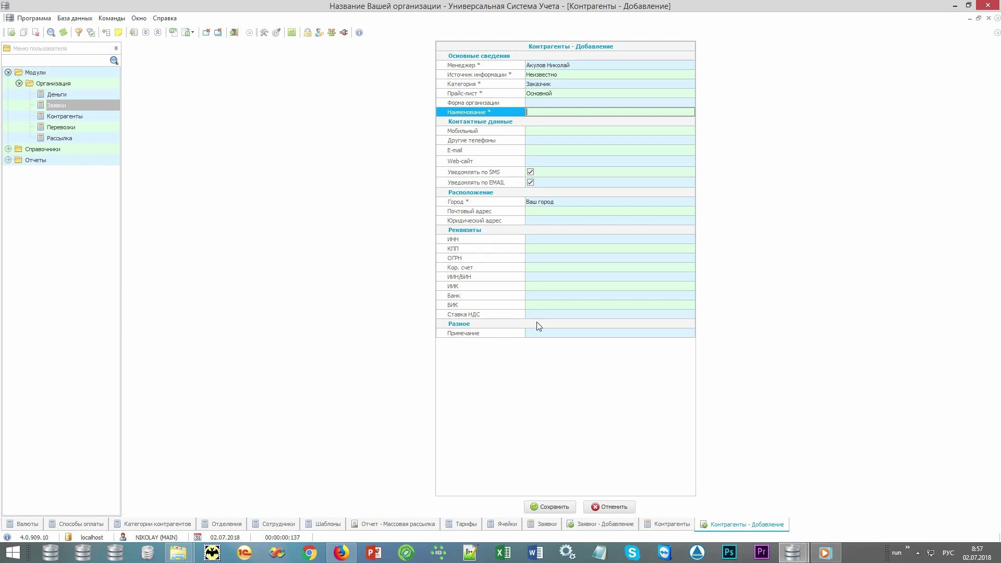
click(606, 506)
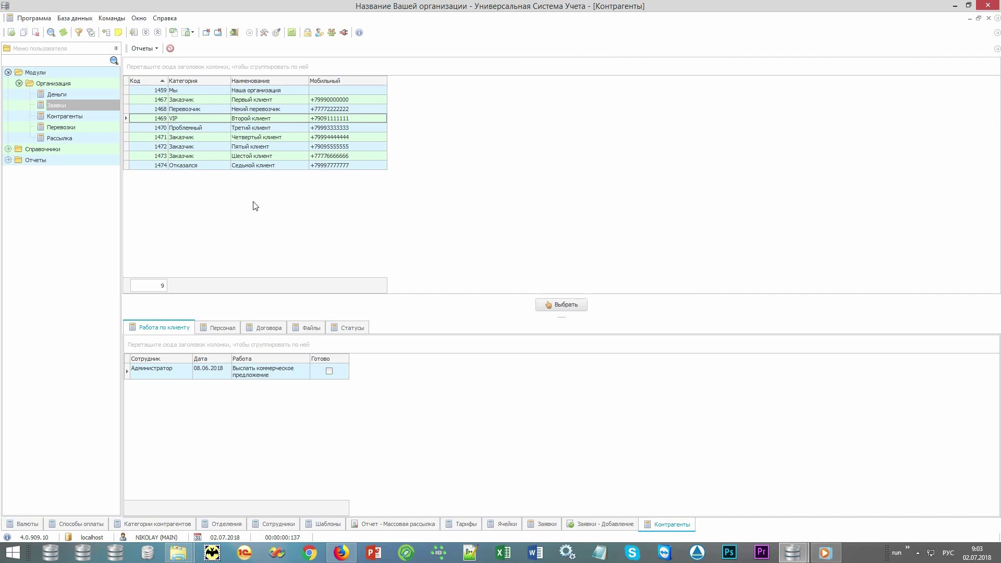
View the Персонал and Договора records of the contractor Второй клиент.
click(223, 329)
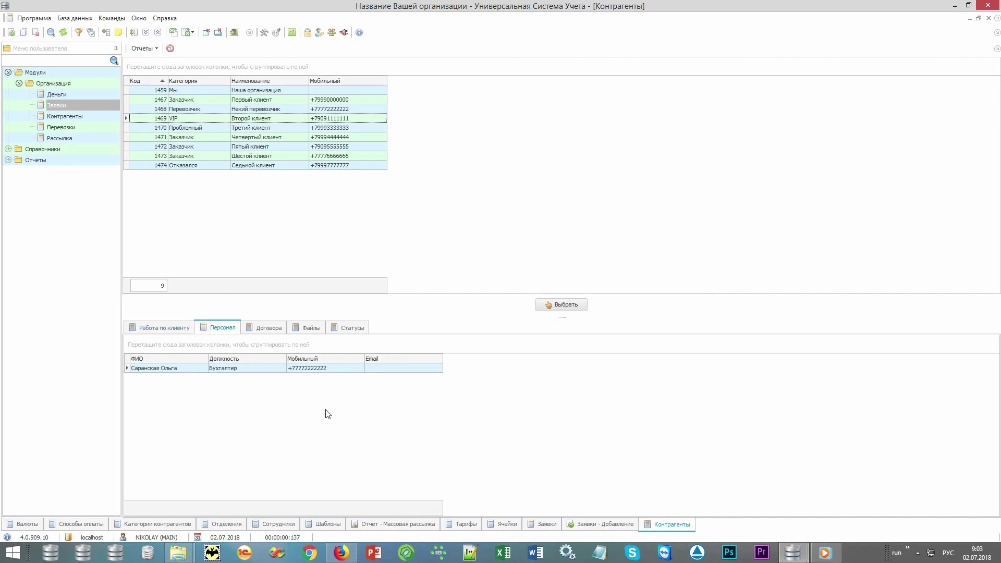
click(273, 329)
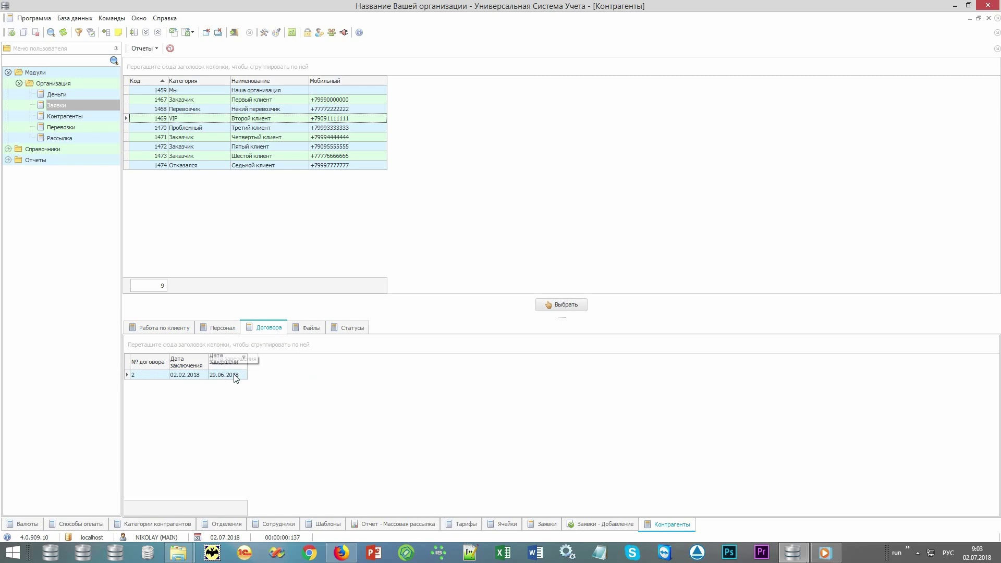
View the available reports, Файлы and Работа по клиенту records of the contractor Второй клиент.
click(140, 48)
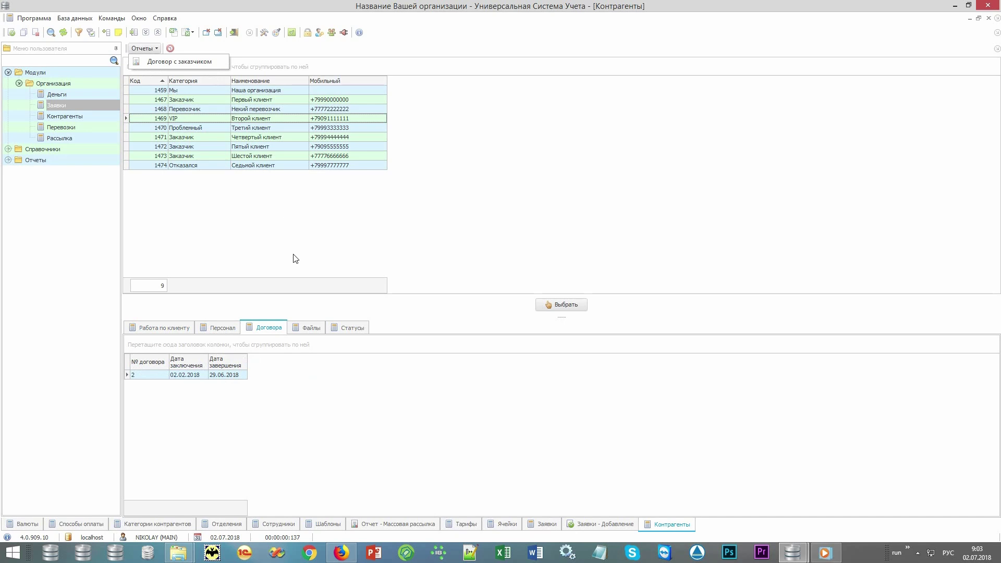
click(318, 332)
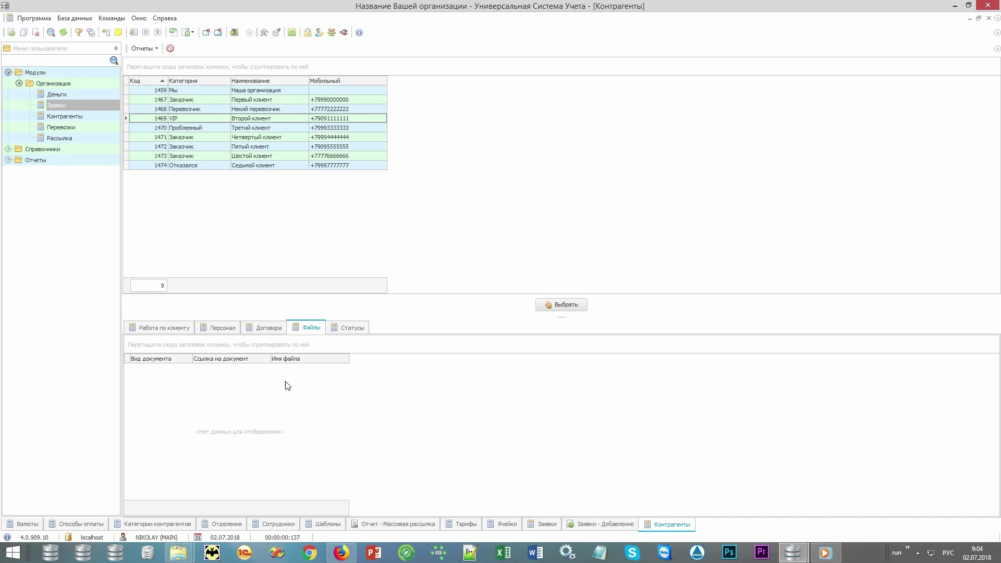
click(191, 337)
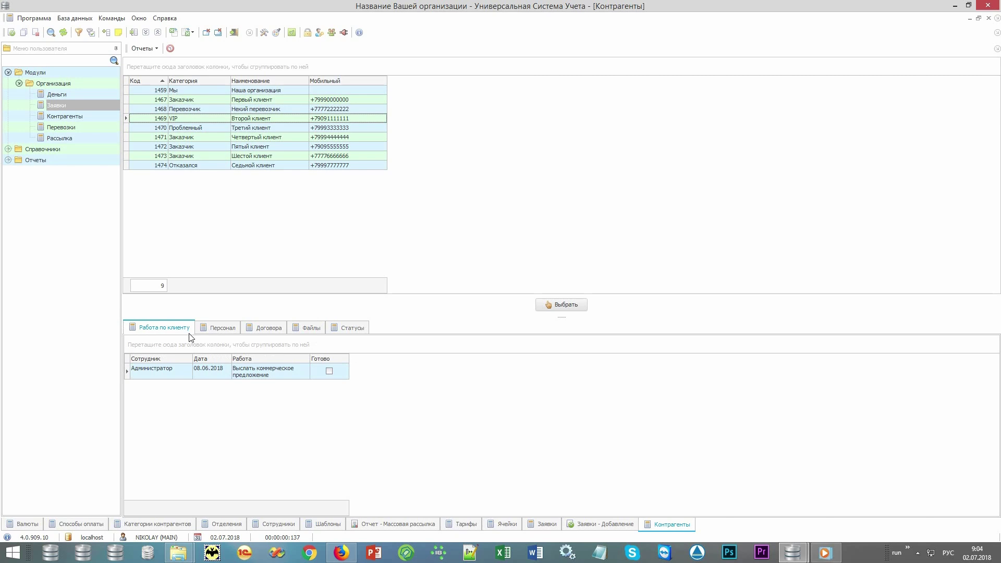
click(294, 379)
click(319, 379)
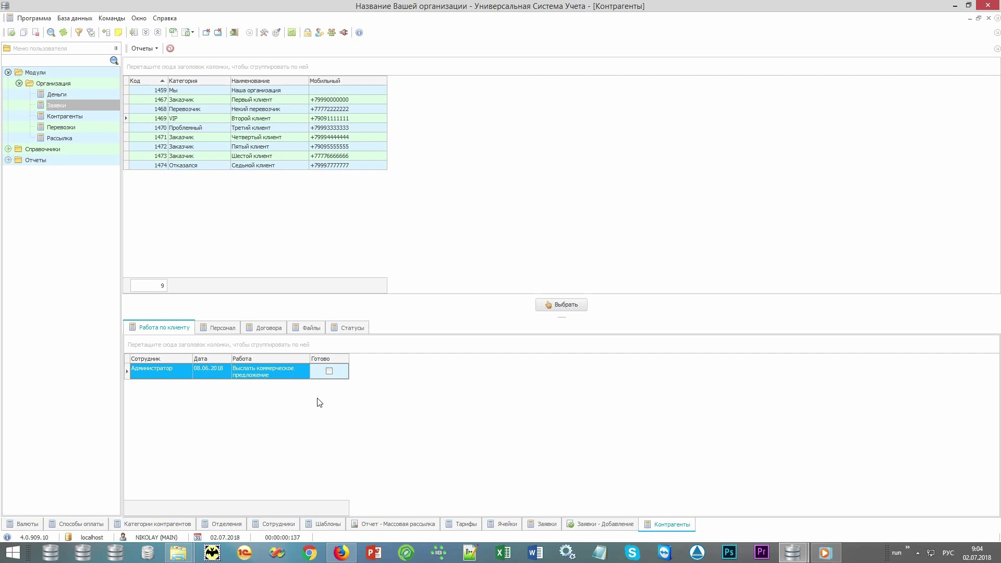
Choose Второй клиент as the request's Контрагент, and set Оплачивает to Отправитель and Вид оплаты to Нал.
click(289, 119)
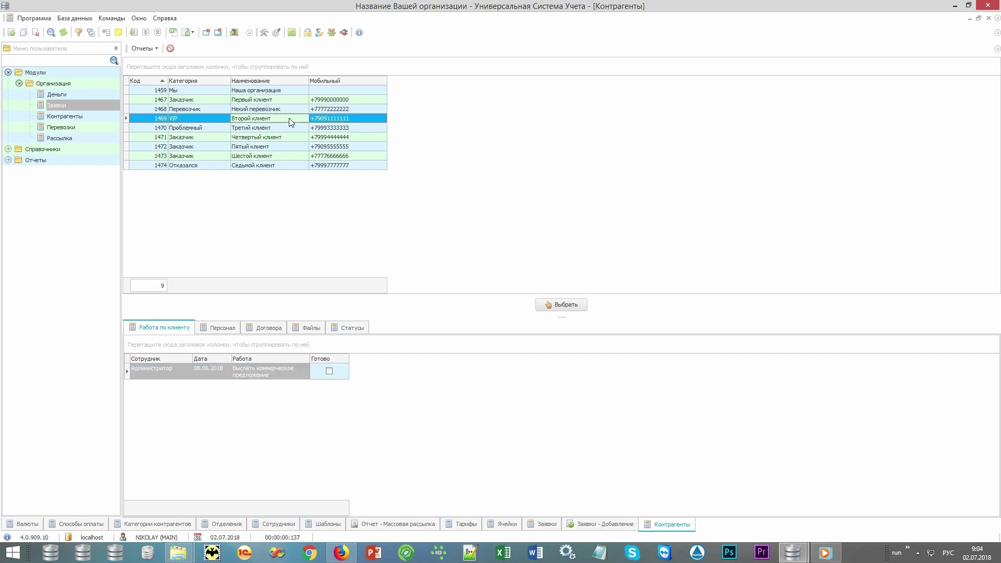
click(581, 303)
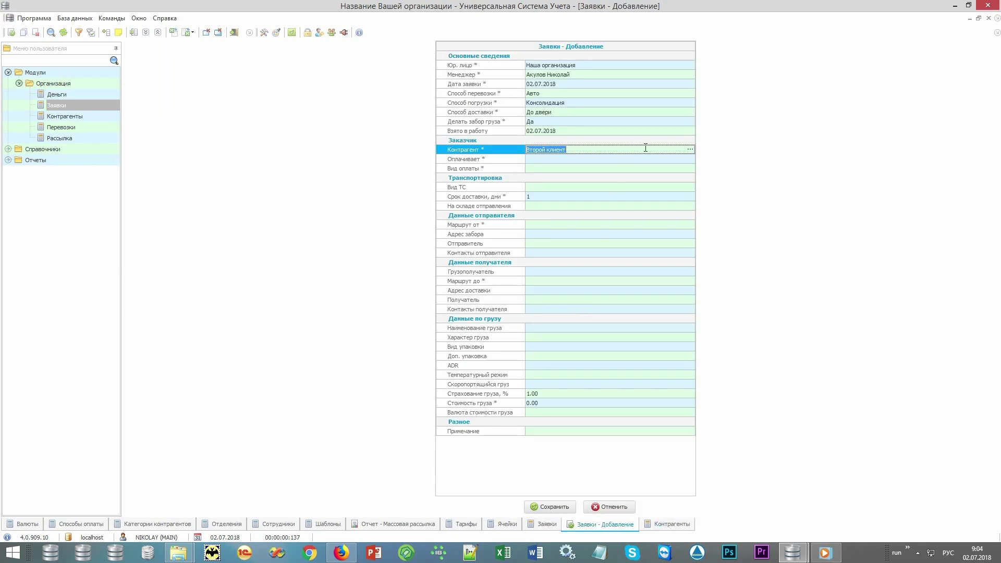
click(687, 159)
click(687, 158)
click(684, 165)
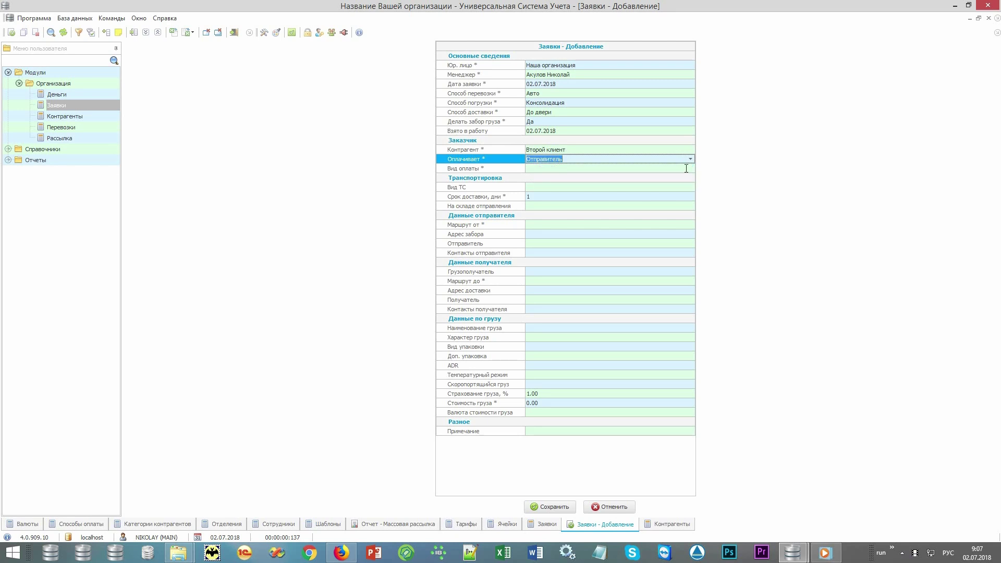
click(687, 168)
click(682, 174)
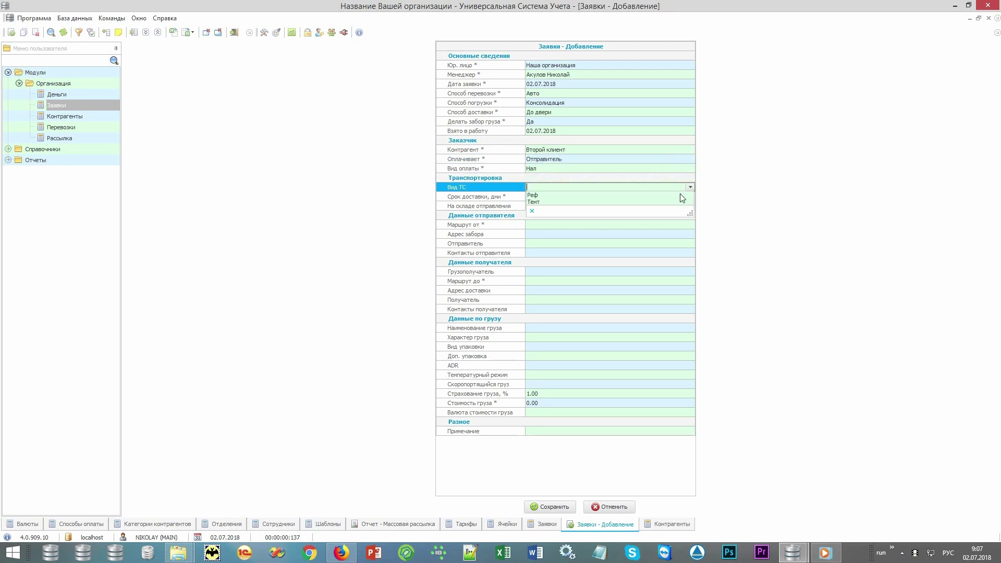
Set the request's Вид ТС to Тент, with Маршрут от Москва and Маршрут до Санкт-Петербург.
click(676, 199)
click(681, 224)
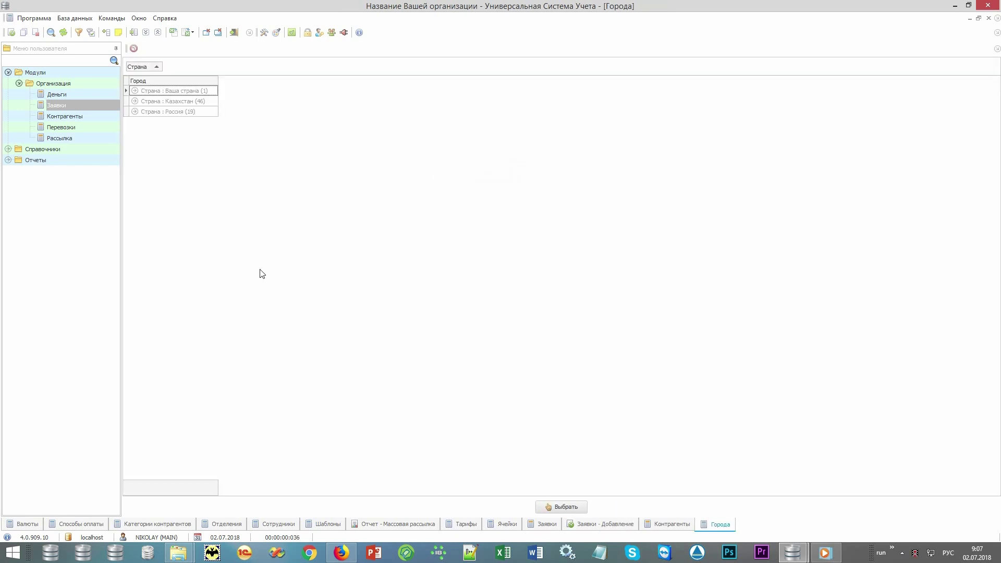
text(мо)
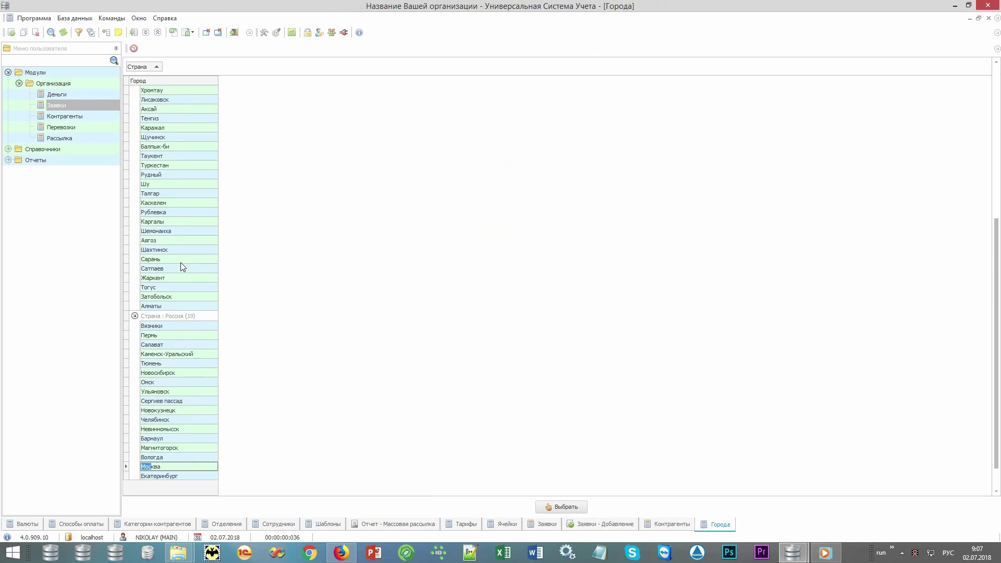
key(Return)
key(Return)
key(Return)
key(Return)
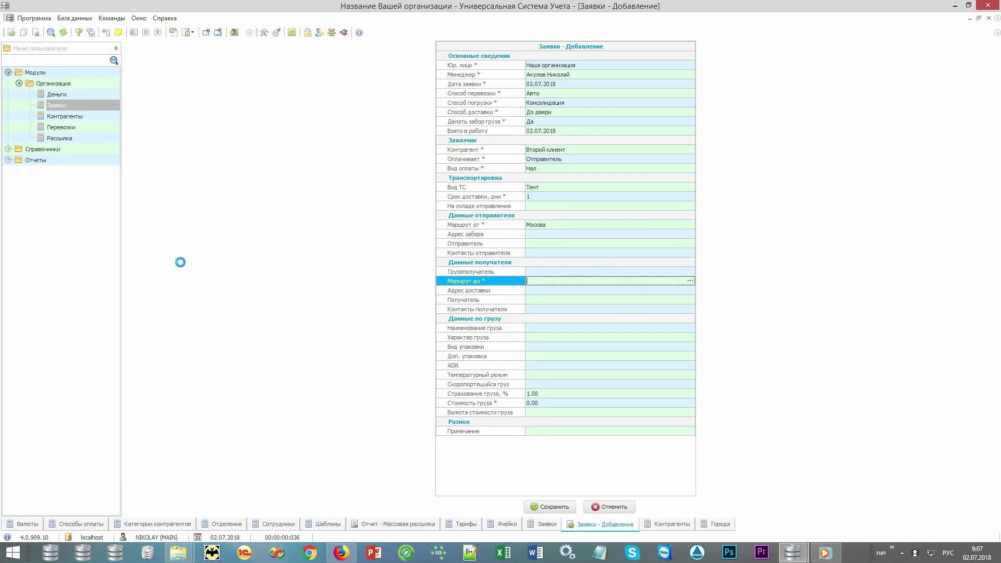
text(са)
key(Return)
Fill in the cargo data: Наименование груза Печенье, Характер груза Продукты питания and Вид упаковки Коробки.
click(621, 328)
click(691, 328)
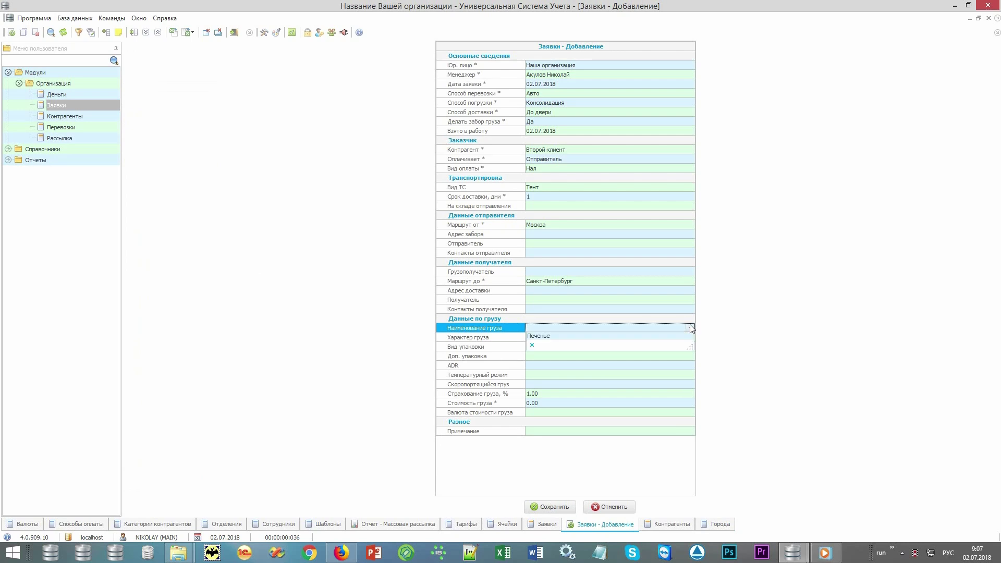
click(681, 336)
key(Return)
key(Return)
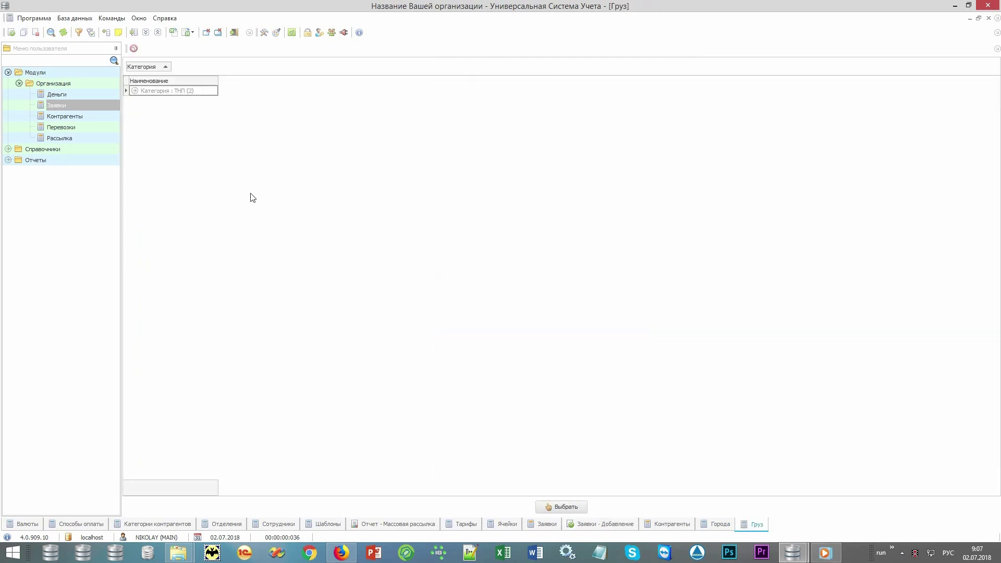
key(Right)
double_click(201, 110)
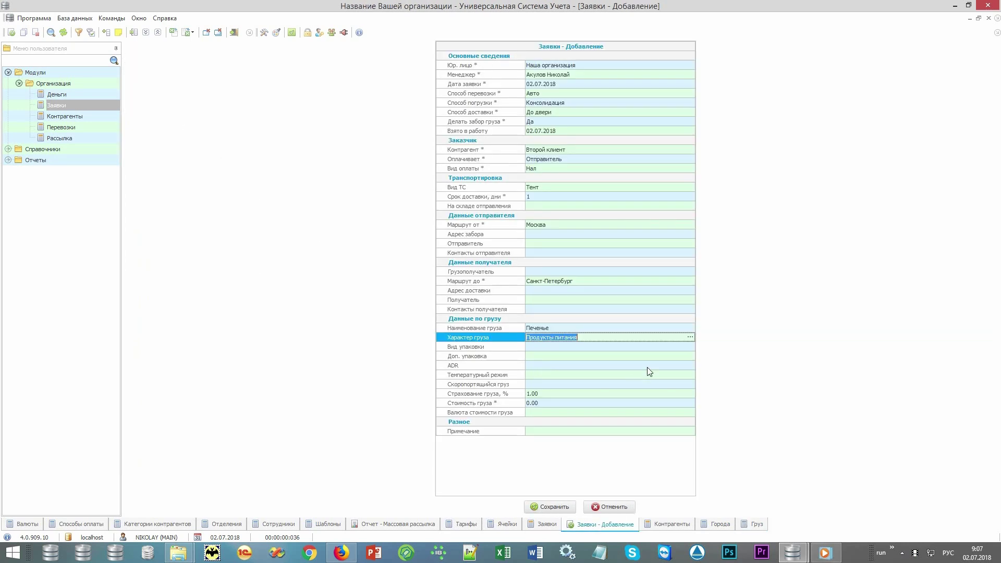
click(686, 349)
key(Down)
key(Return)
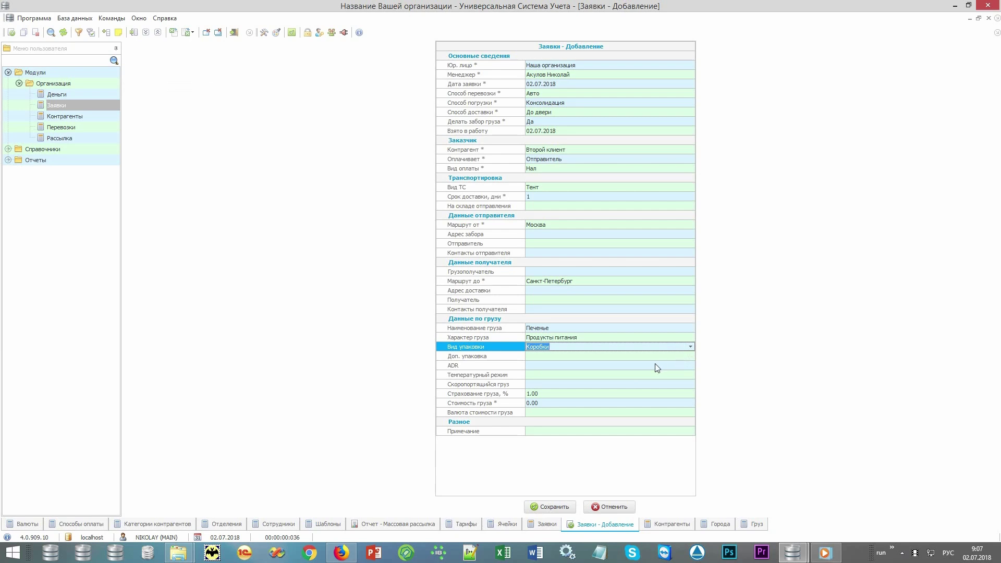
Set Стоимость груза to 100 000 and Валюта стоимости груза to RUB.
click(623, 404)
text(100)
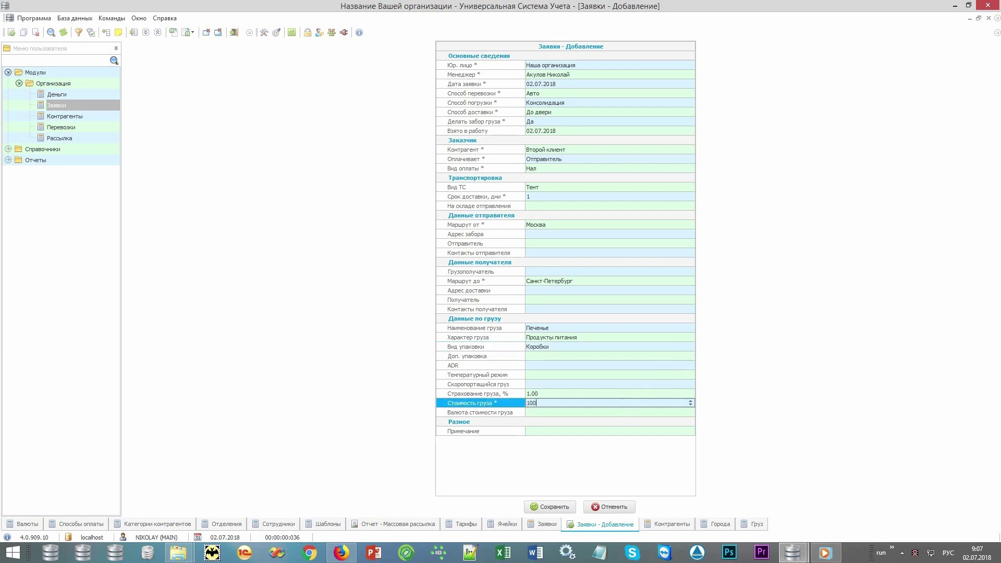
click(626, 409)
key(Down)
key(Down)
key(Return)
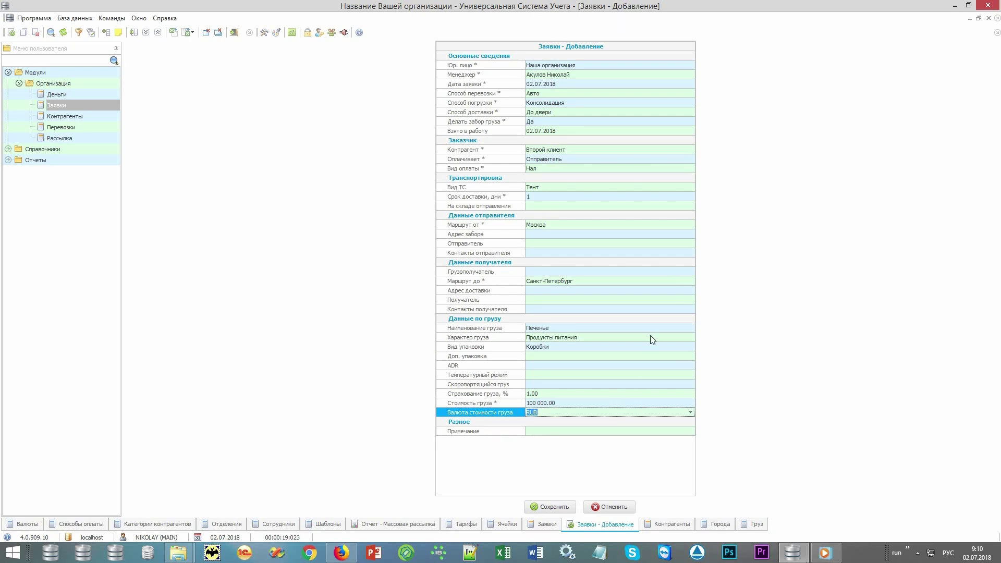
Fill in the sender data with the saved pickup address Еще адрес забора, the sender's name and the sender's phone number.
click(688, 234)
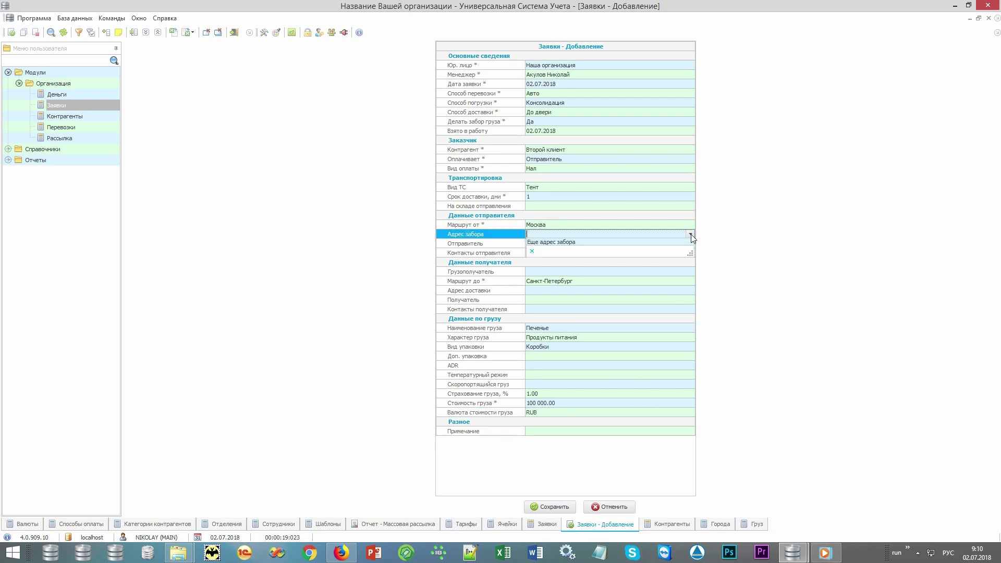
click(682, 243)
click(692, 243)
click(692, 243)
click(680, 252)
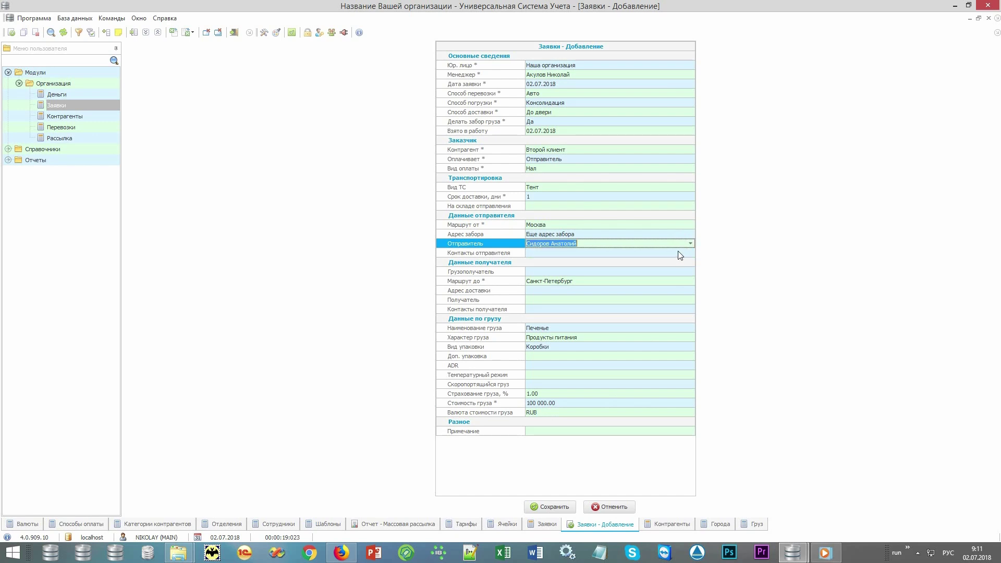
click(692, 253)
click(691, 253)
click(681, 261)
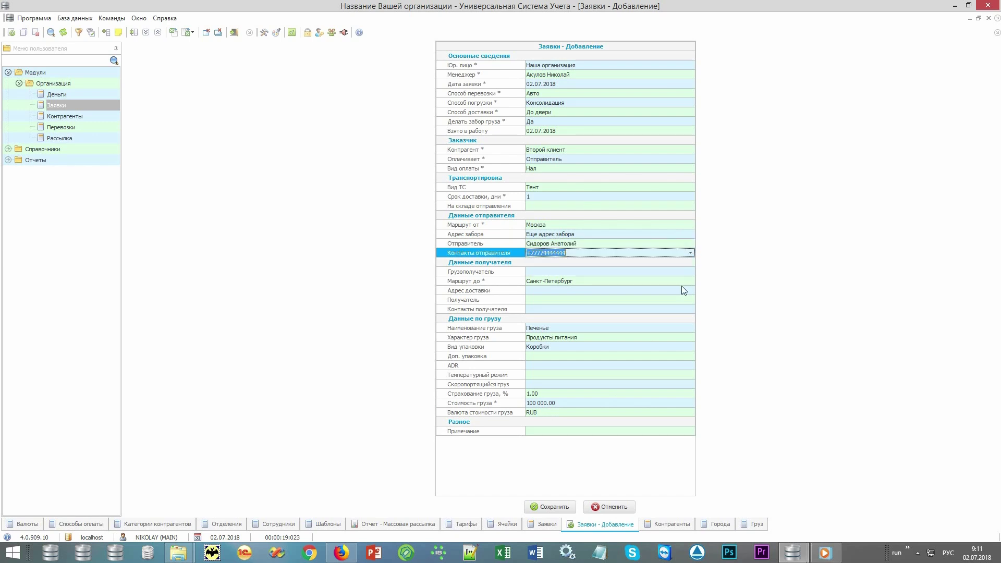
Fill in the recipient data with the saved delivery address Еще адрес доставки, the recipient's name and the recipient's phone number.
click(689, 291)
click(692, 292)
click(680, 301)
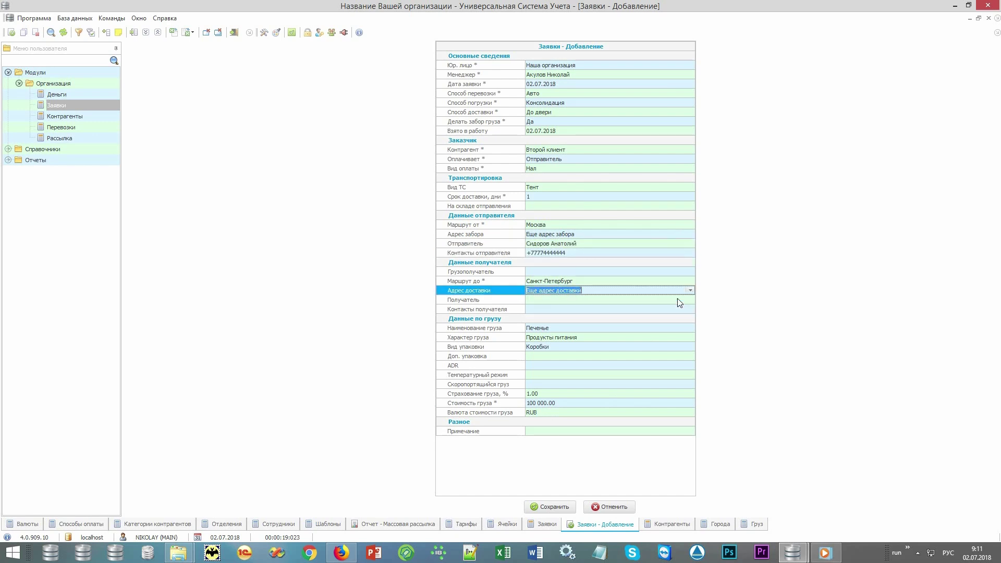
click(689, 300)
click(691, 300)
click(673, 312)
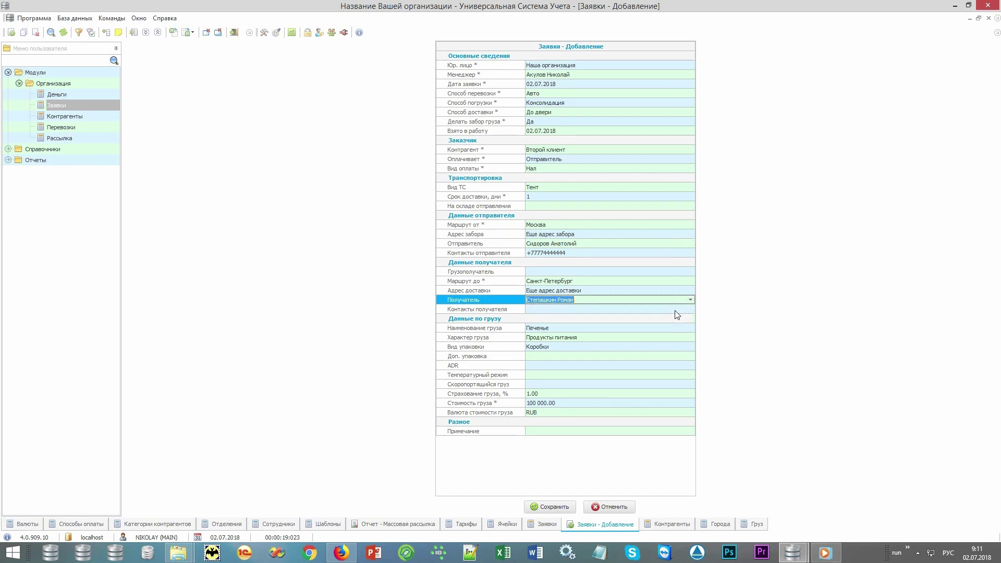
click(693, 310)
click(691, 309)
click(680, 319)
Choose Некий перевозчик from the contractor list as the Грузополучатель and save the new request.
click(692, 272)
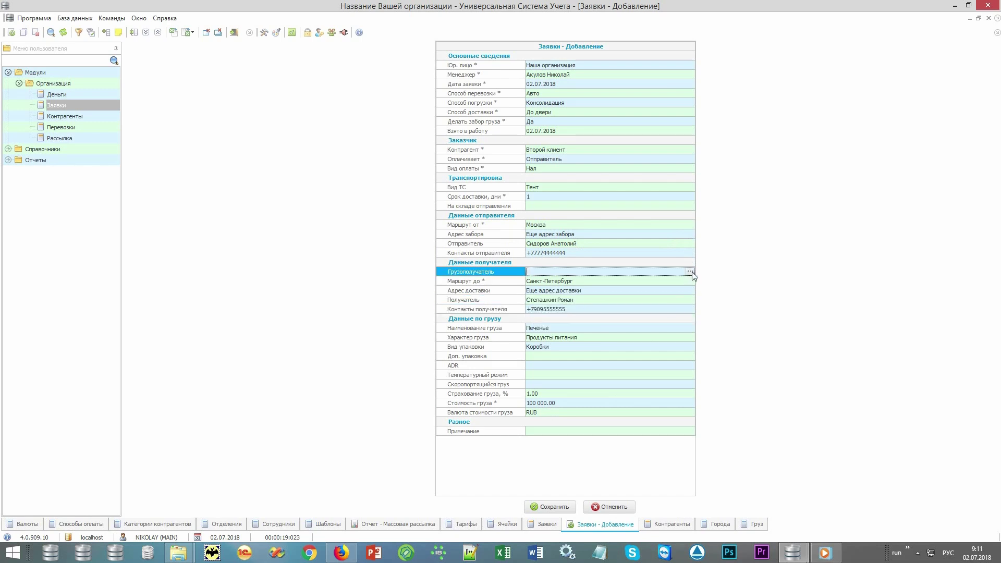
click(691, 271)
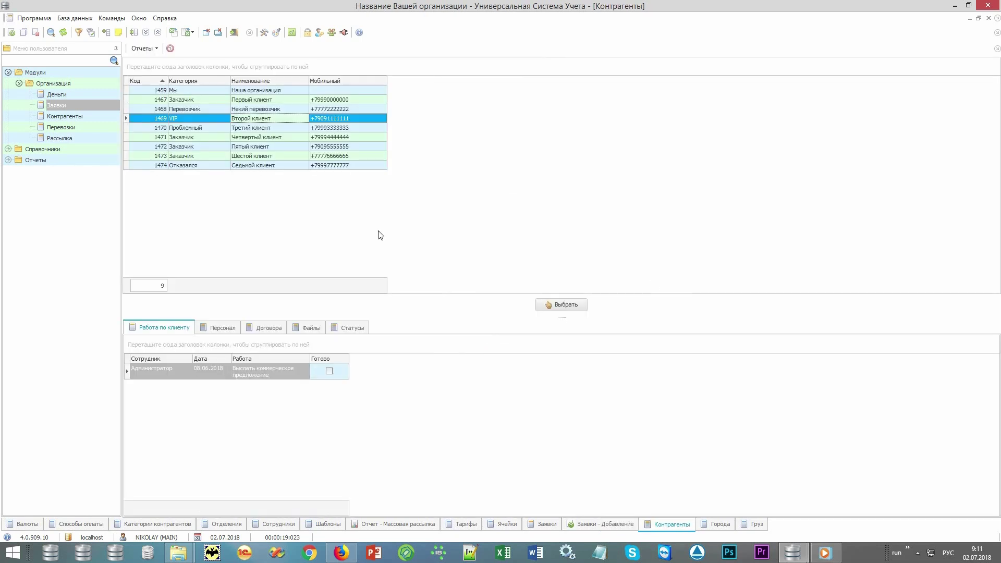
double_click(271, 108)
click(553, 509)
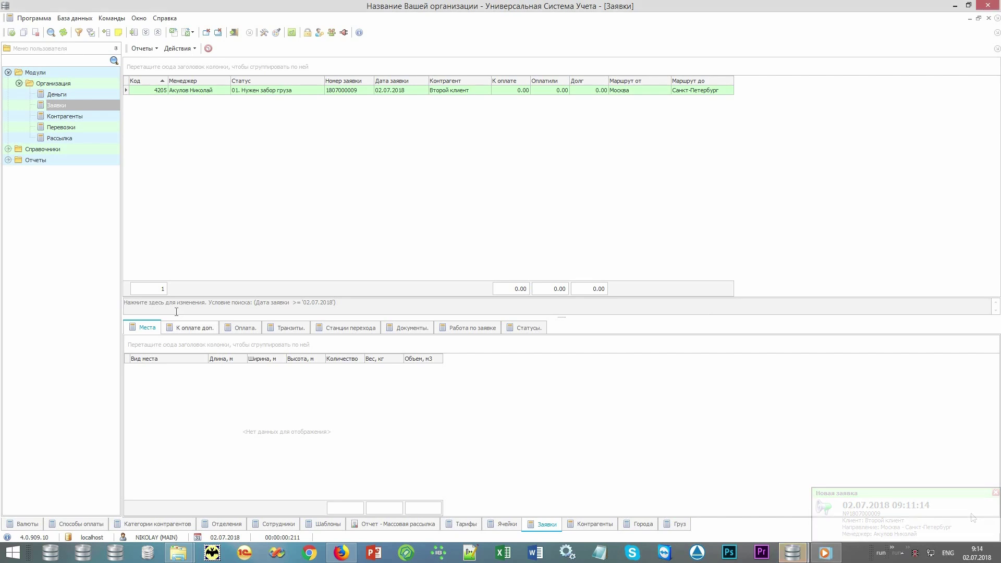
Start a new Места record for the request and set its Вид места to Короб.
right_click(204, 393)
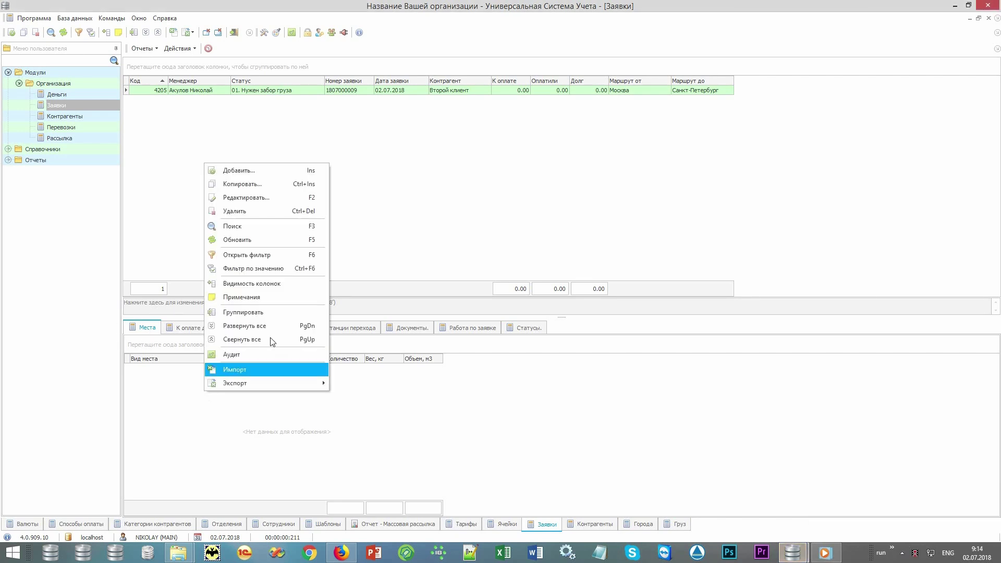
click(306, 176)
key(alt+Down)
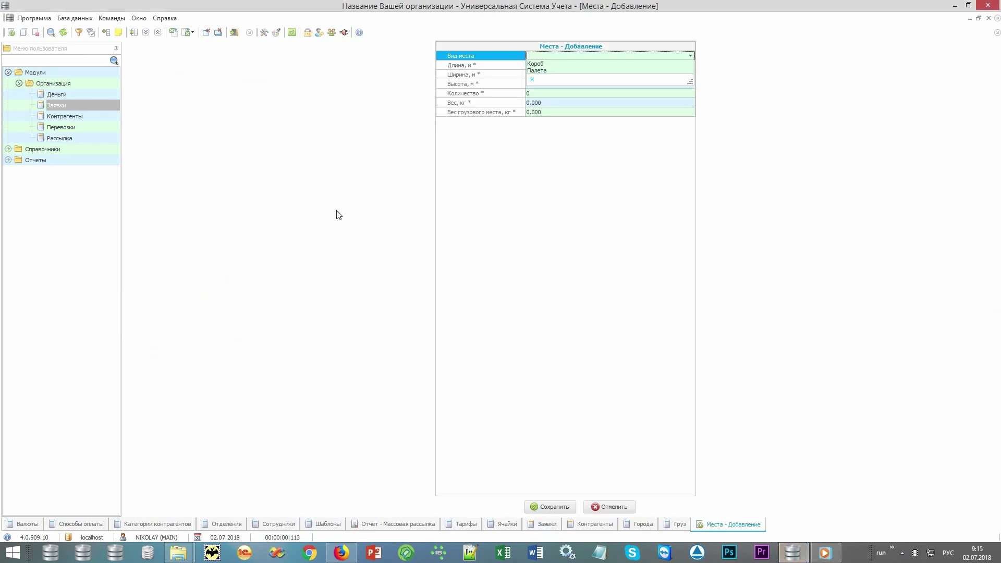
key(Return)
key(Tab)
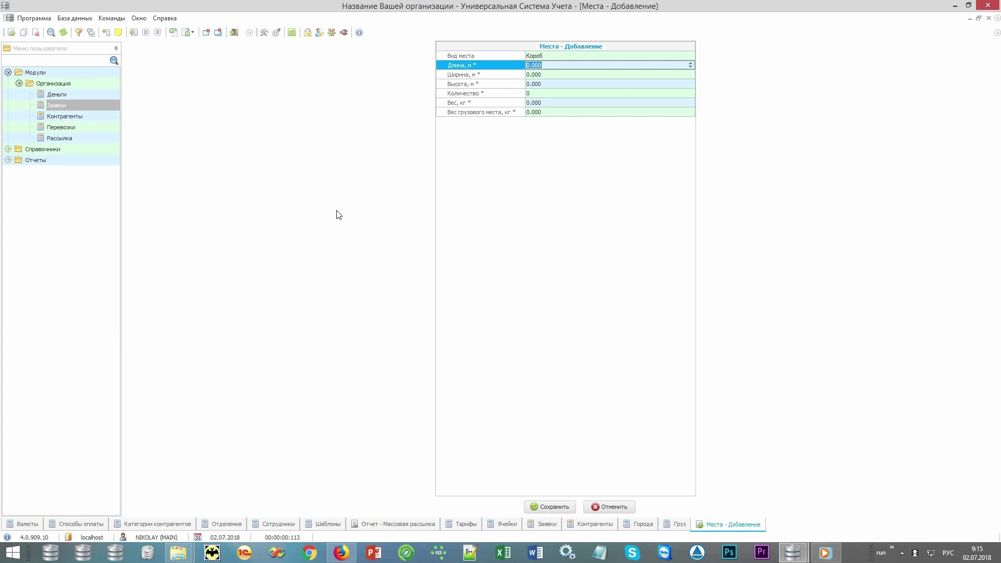
Set the cargo place's Длина to 1 m, Ширина to 2 m, Высота to 1 m and Количество to 17, and save it.
text(1)
key(Tab)
text(2)
key(Tab)
text(1)
key(Tab)
text(1)
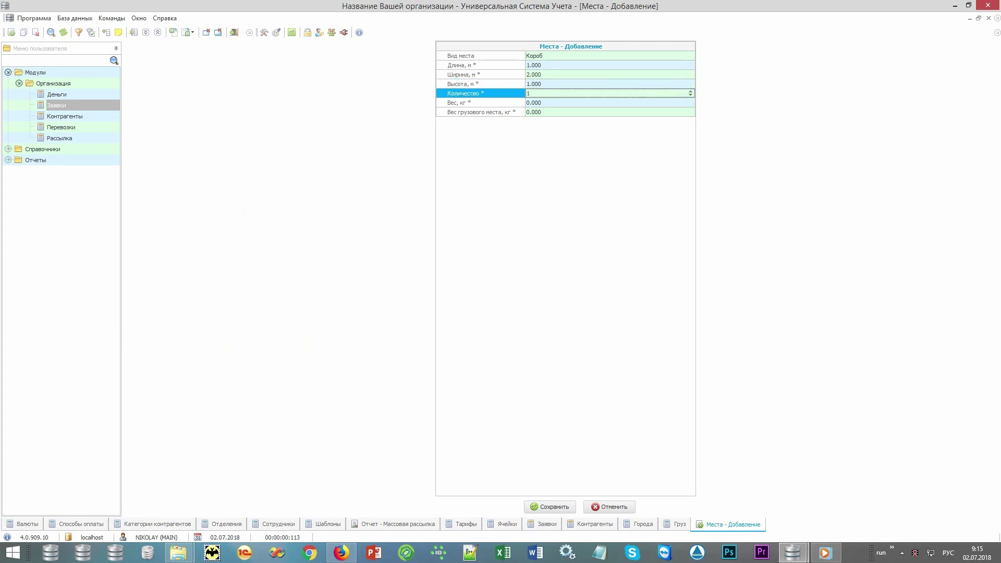
text(7)
key(Tab)
key(Tab)
key(Return)
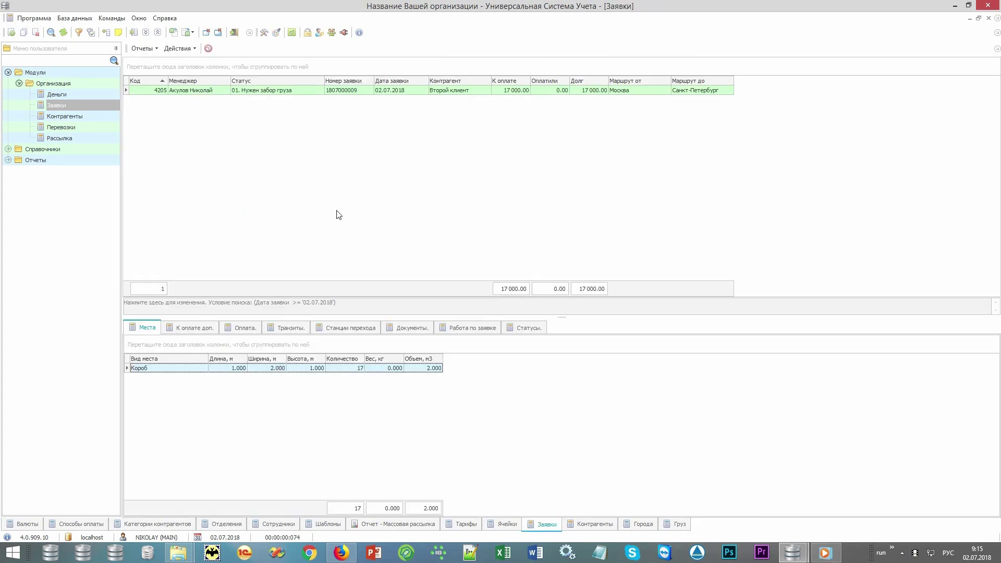
Add a К оплате доп. charge to the request with Статья Охрана and Цена 3000, and save it.
key(alt+shift)
click(524, 94)
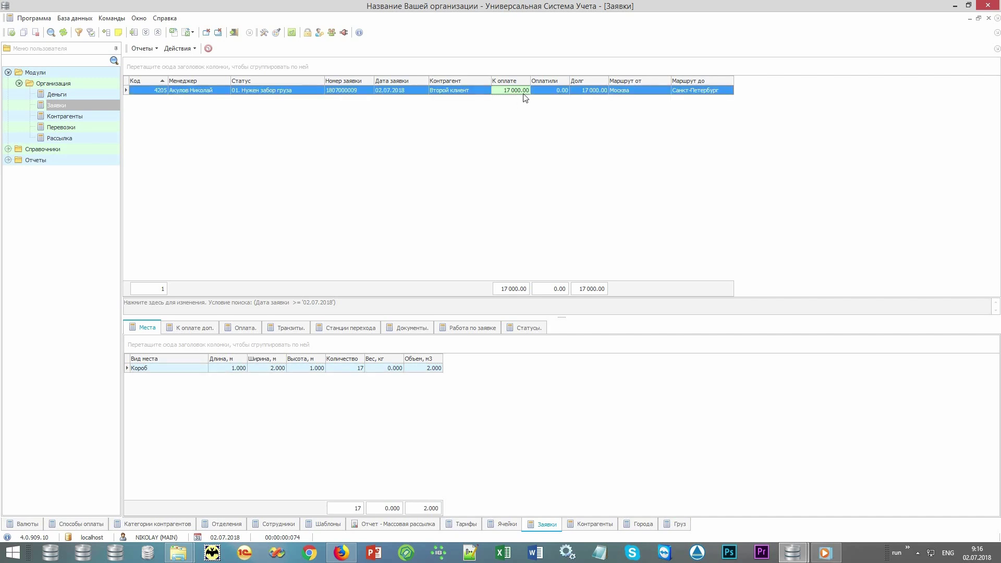
click(204, 329)
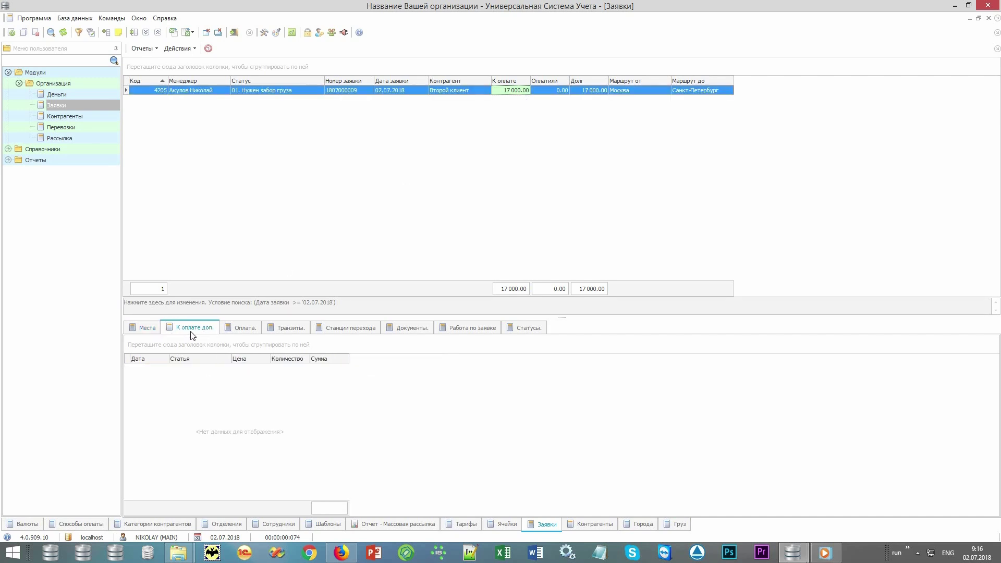
right_click(264, 417)
click(334, 196)
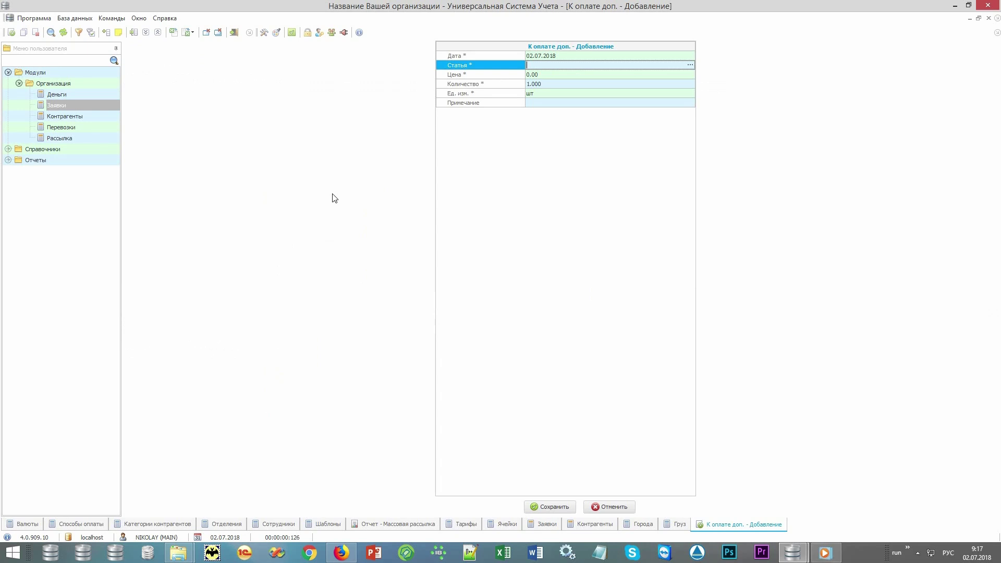
key(Return)
key(Up)
key(Up)
key(Return)
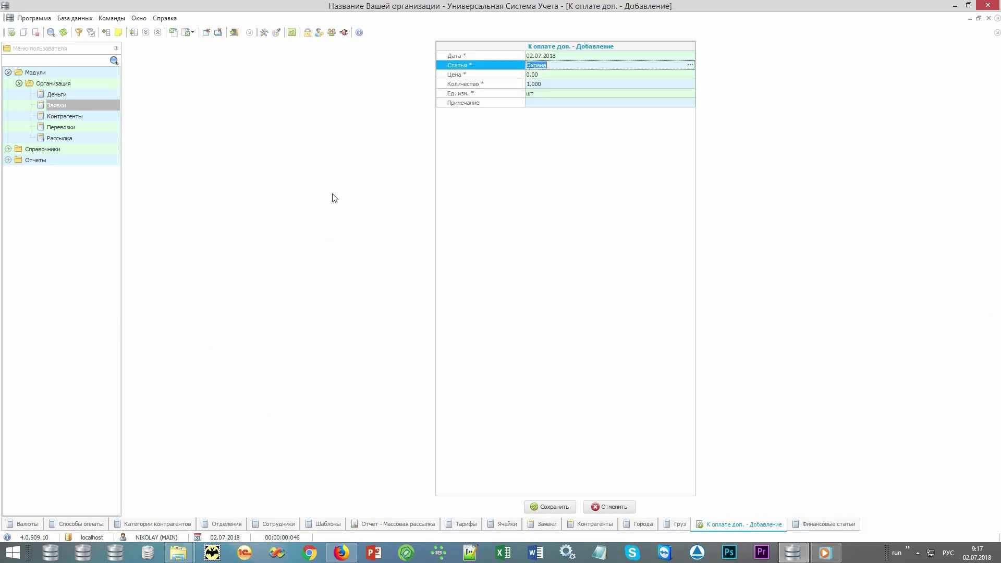
key(Return)
text(3000)
key(ctrl+Return)
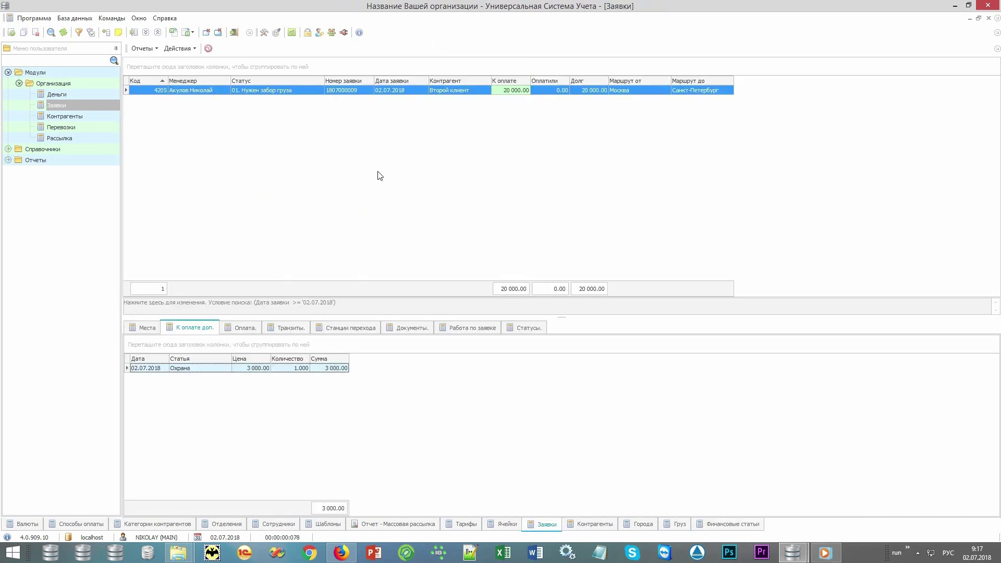
Add an Оплата record to the request with В кассу set to Касса and Сумма 20000, save it, and check the paid amount and debt.
click(525, 92)
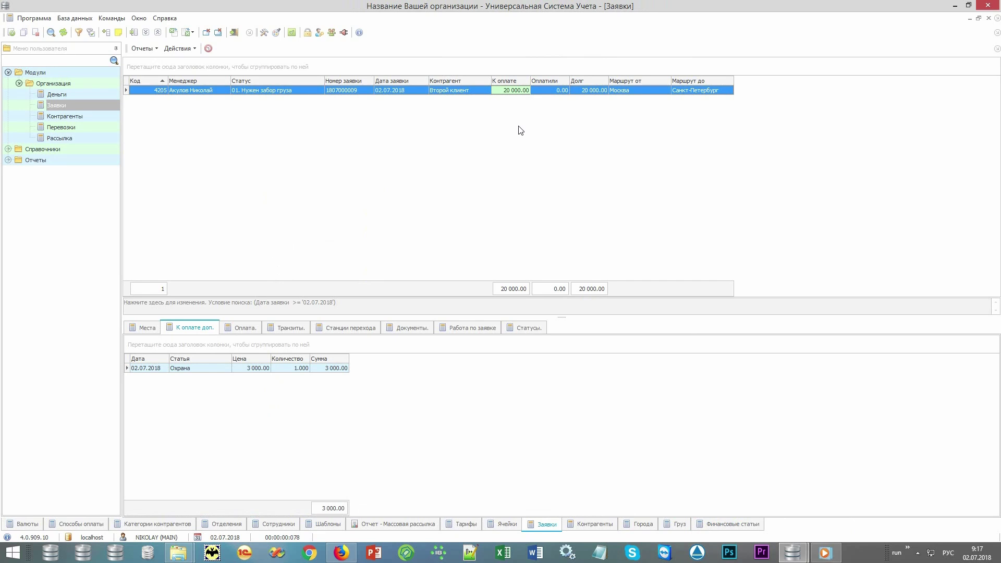
click(249, 327)
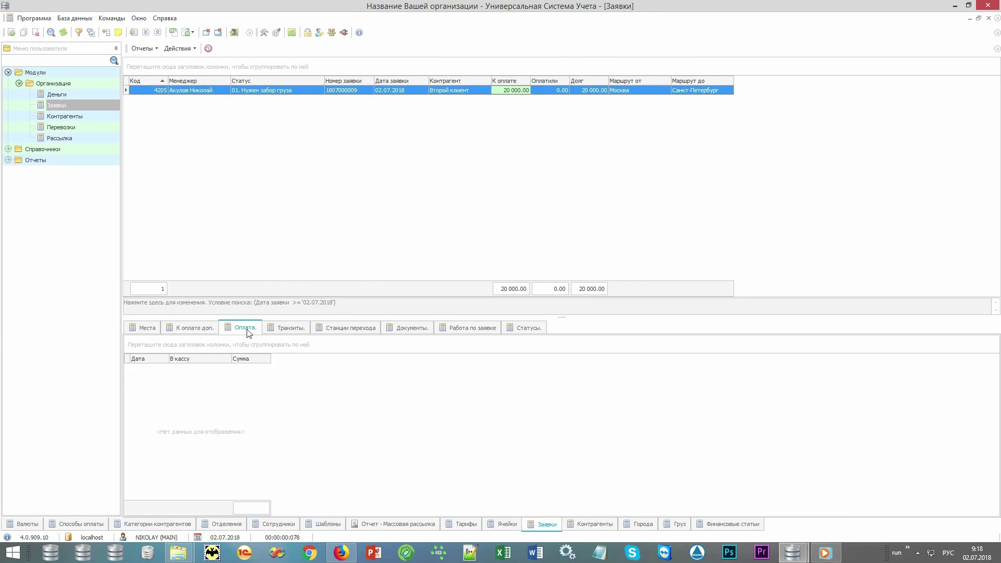
right_click(291, 455)
click(326, 228)
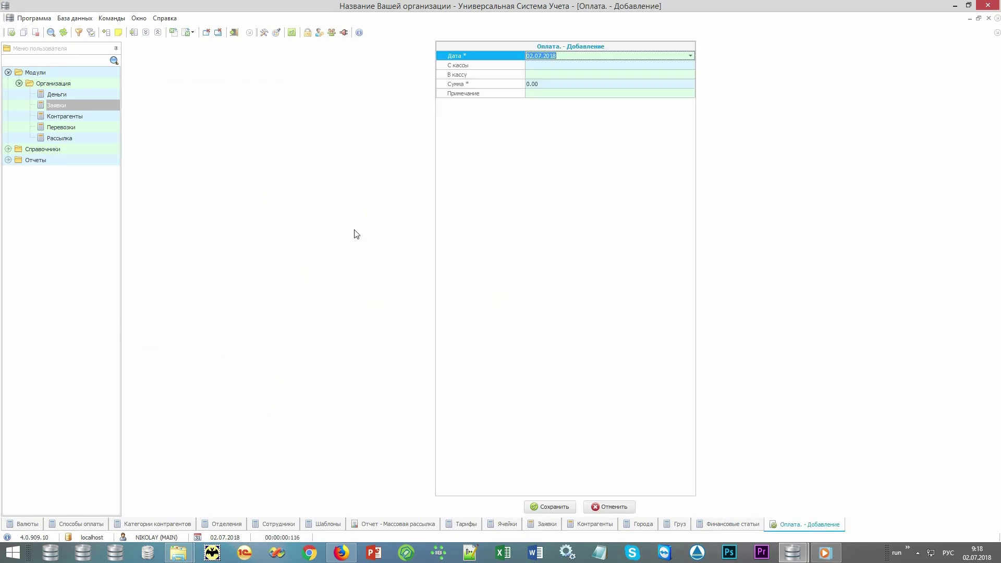
key(Tab)
key(alt+Down)
key(Return)
key(Tab)
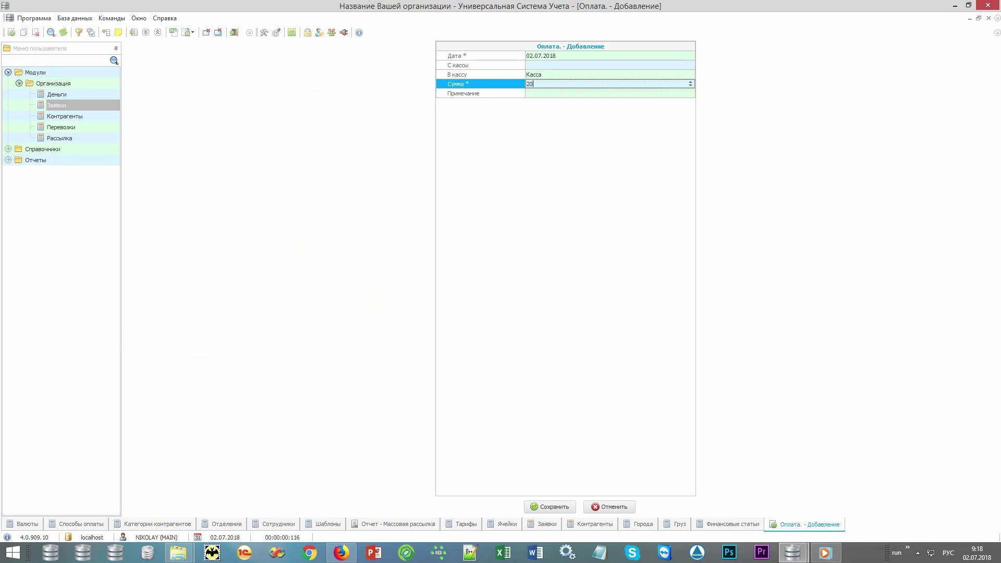
text(20000)
key(Return)
click(562, 91)
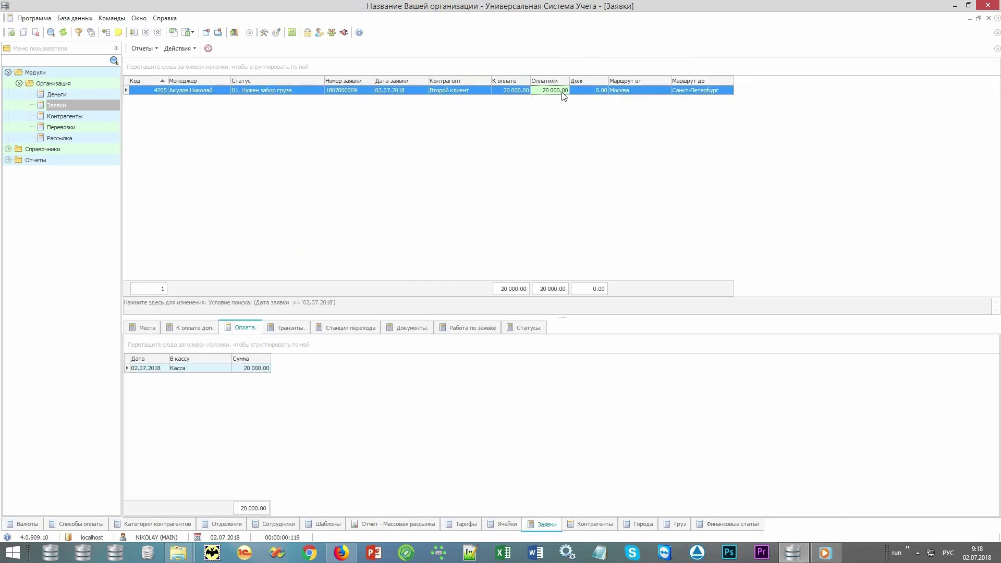
click(581, 92)
Look through the request's Транзиты, Станции перехода and Документы records.
click(299, 330)
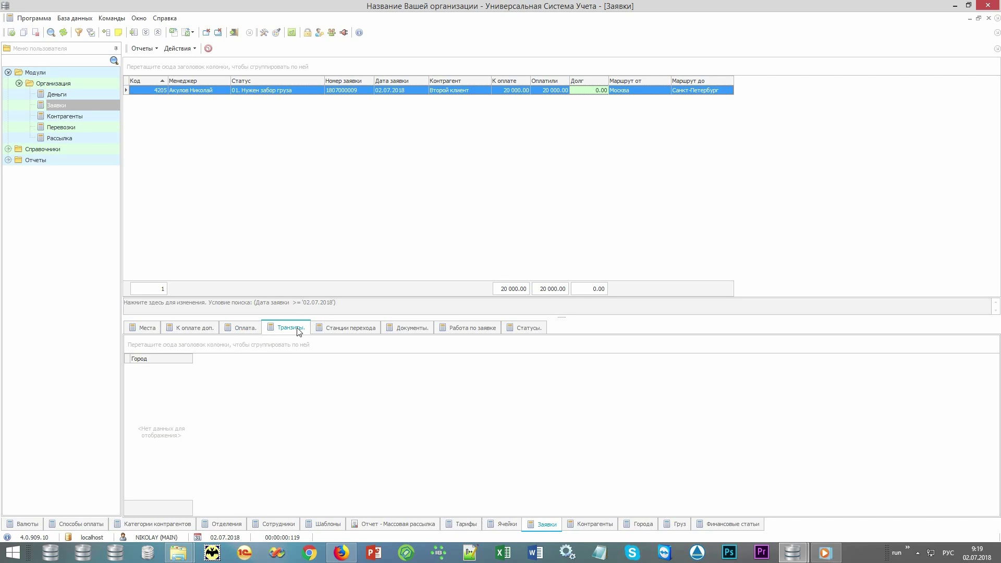
click(369, 334)
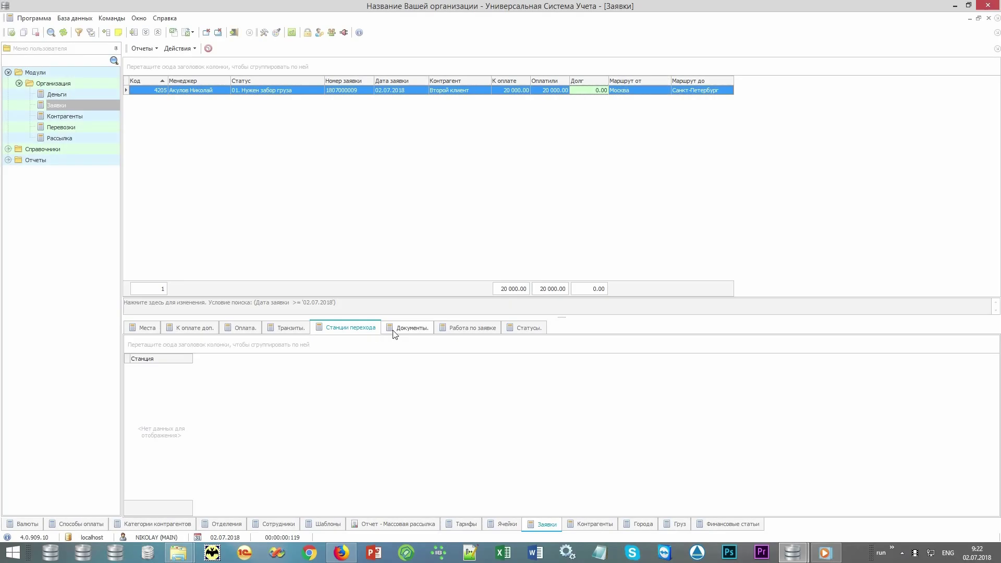
click(405, 328)
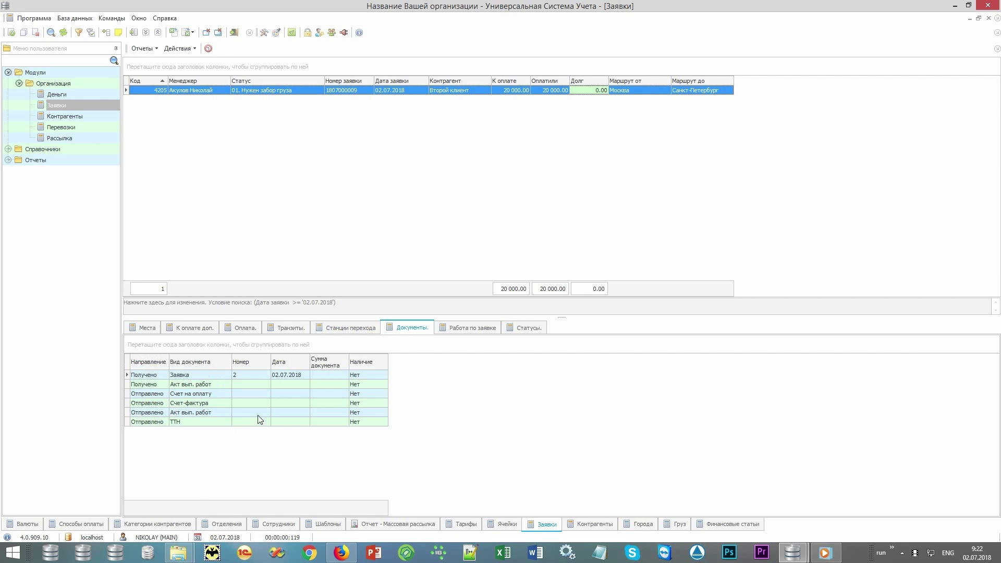
Try setting Наличие to Копия for the received Заявка document, look at its scan link and file fields, and discard the edit.
click(373, 374)
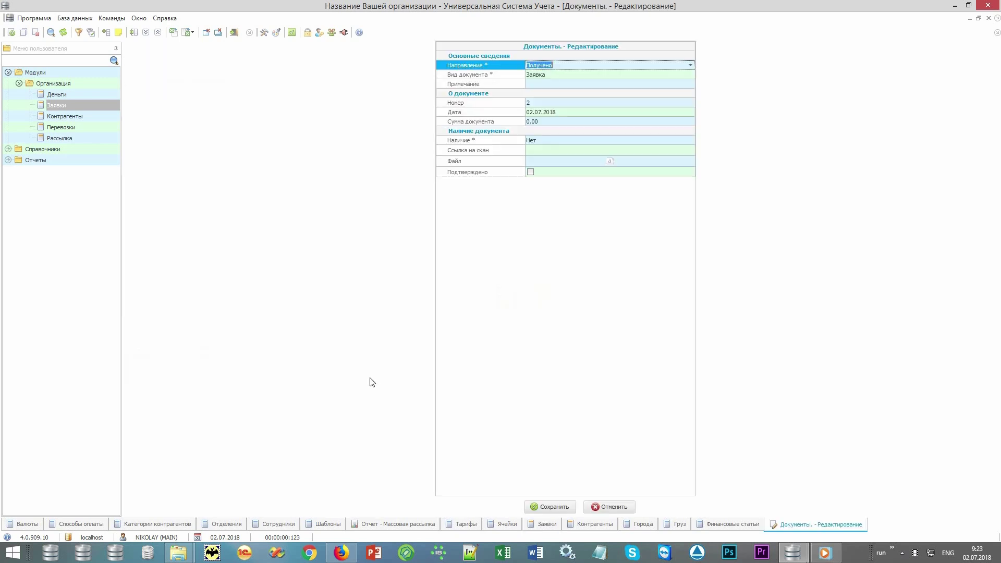
click(684, 142)
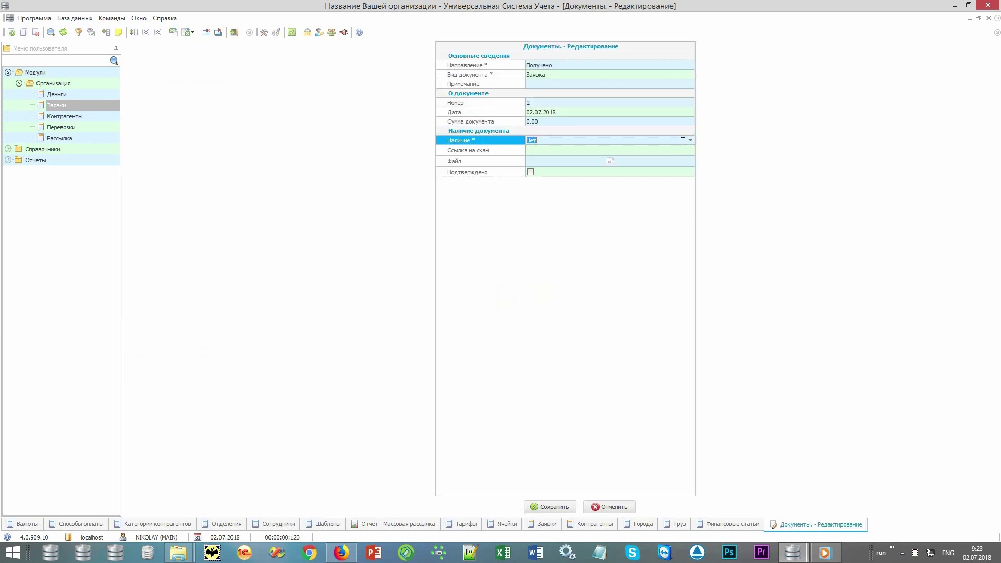
click(691, 140)
click(672, 161)
click(512, 152)
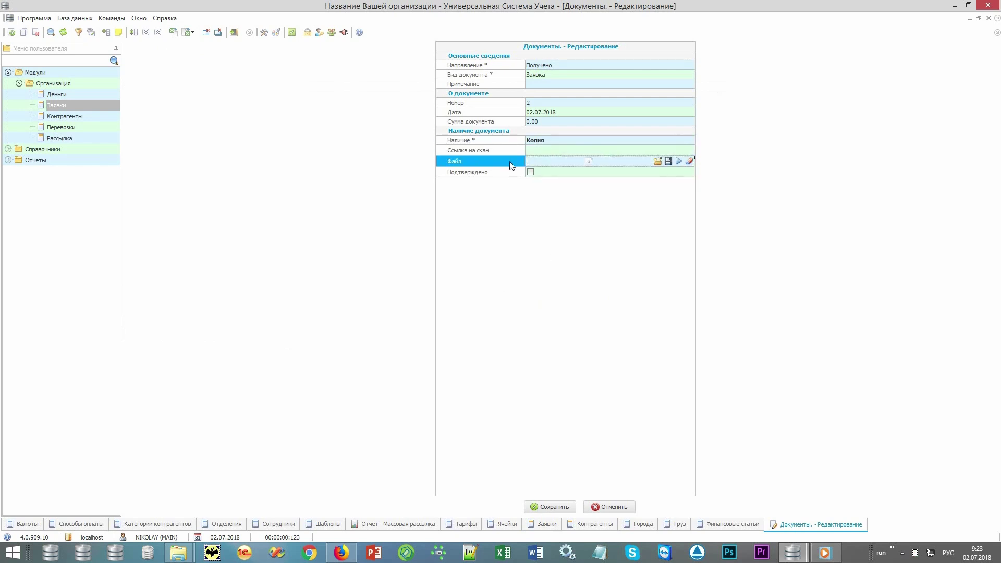
click(510, 162)
click(621, 510)
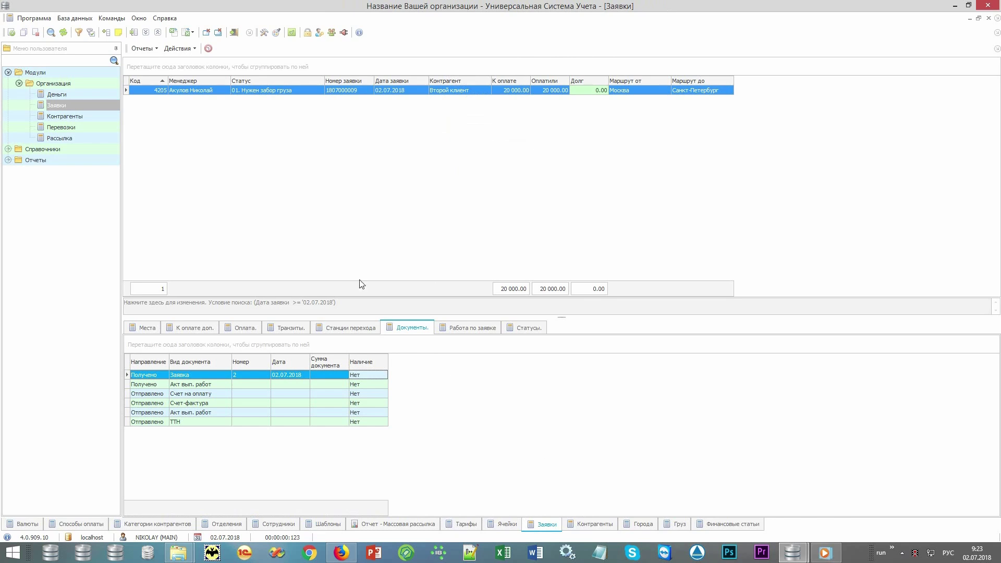
Generate the Заявка автоперевозка report for the request, read it through to the signature block, and close it.
click(148, 50)
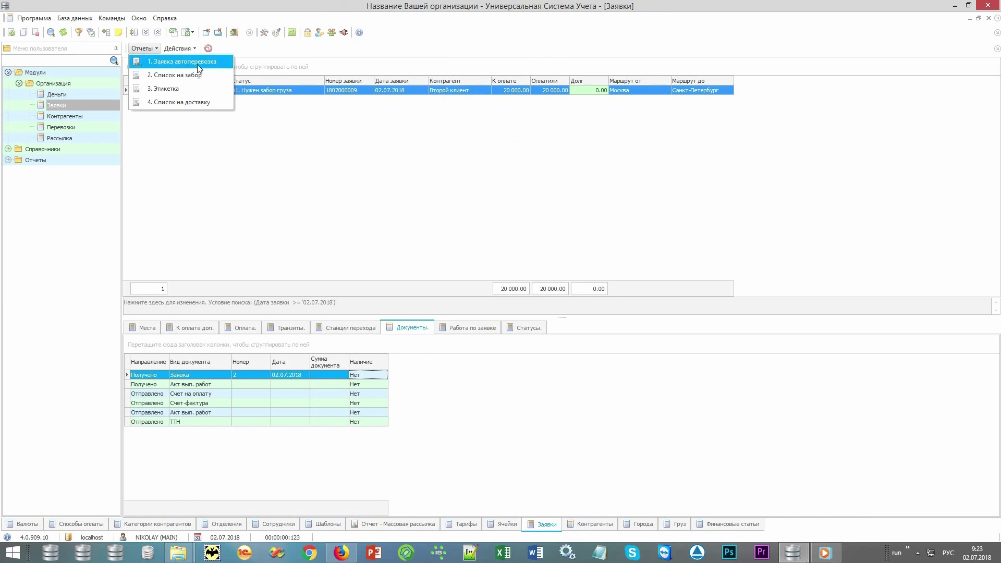
click(213, 69)
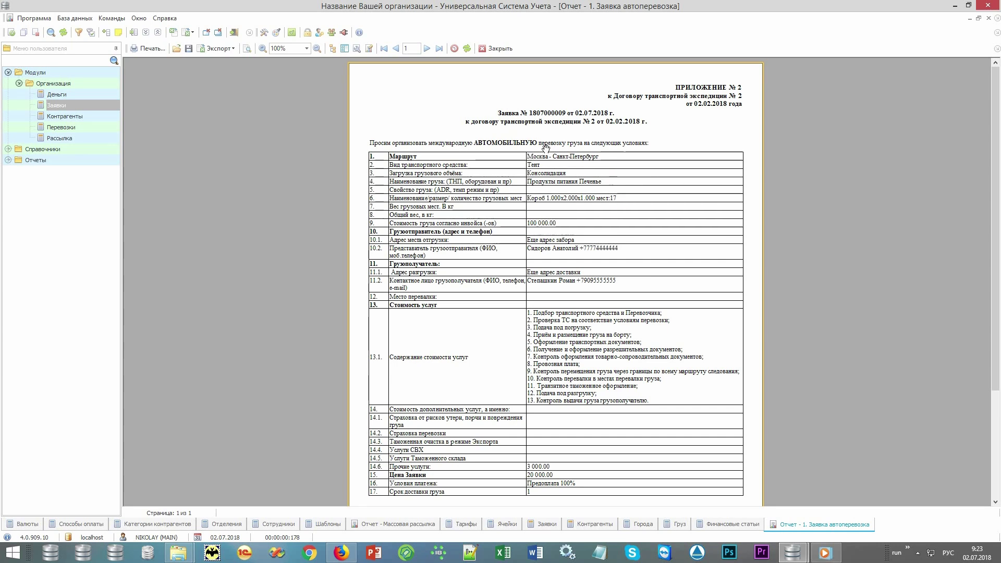
scroll(678, 292, down, 3)
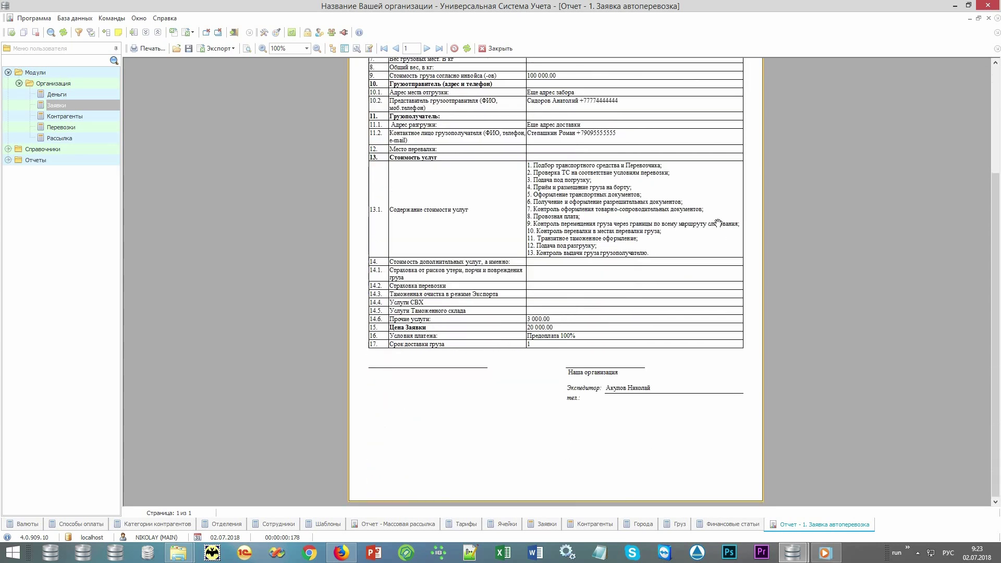
scroll(715, 315, up, 3)
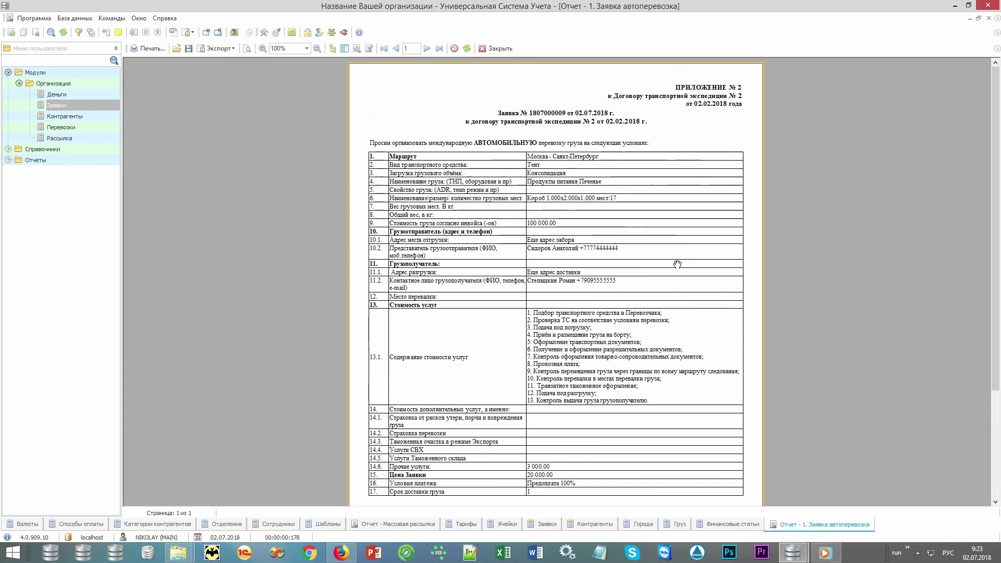
click(498, 48)
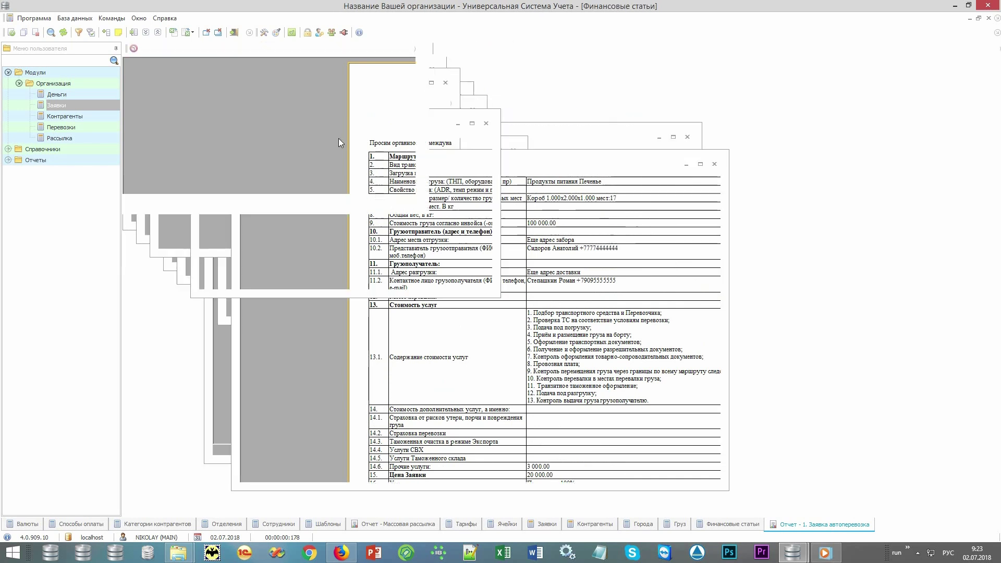
Generate the Список на забор report and the request's Этикетка labels, closing each preview after viewing it.
click(143, 48)
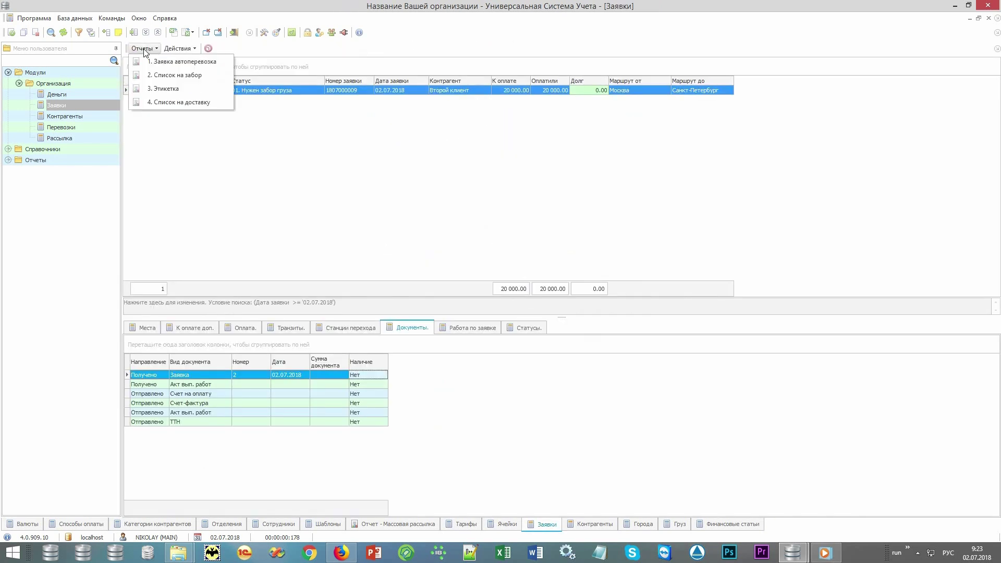
click(162, 78)
click(513, 507)
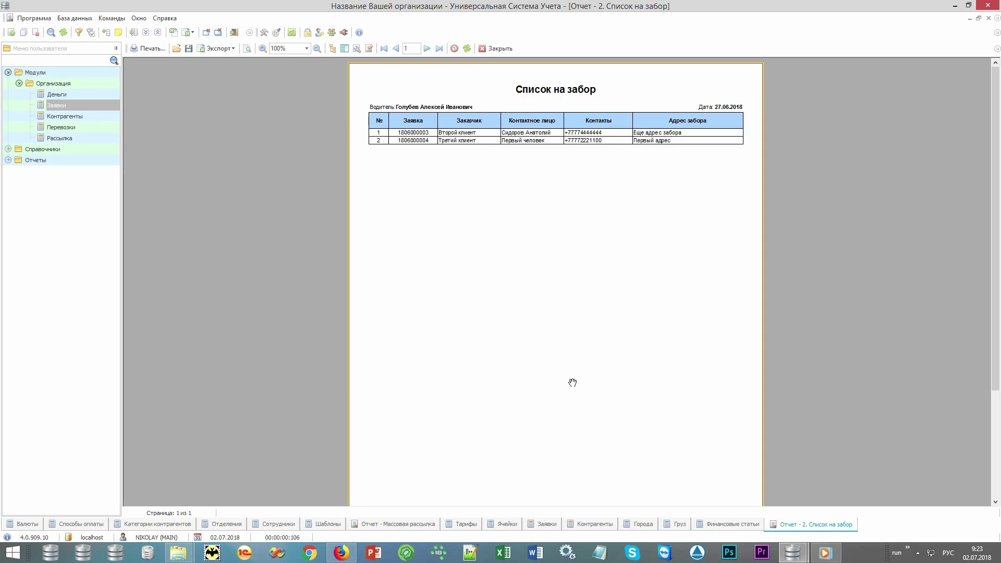
click(143, 48)
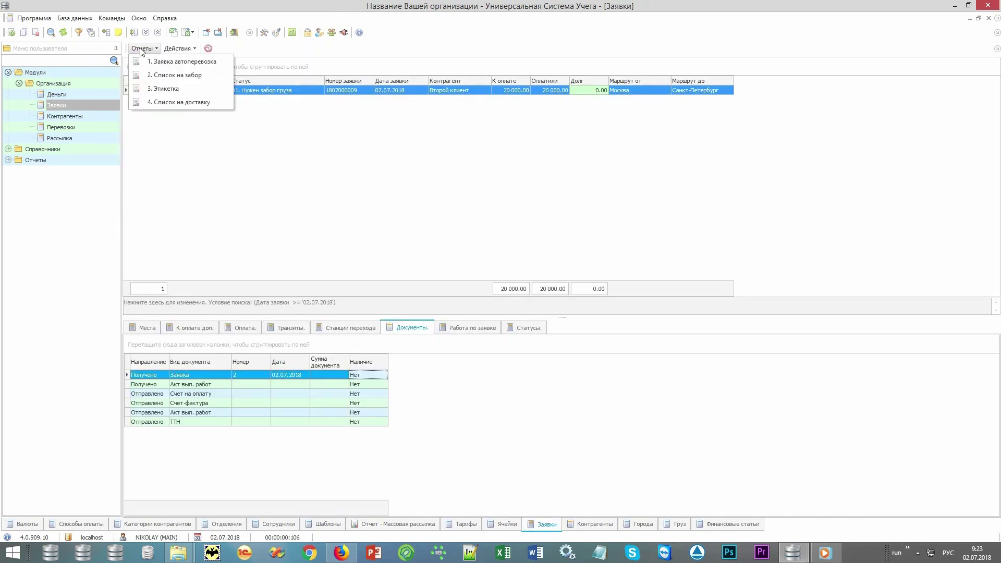
click(200, 92)
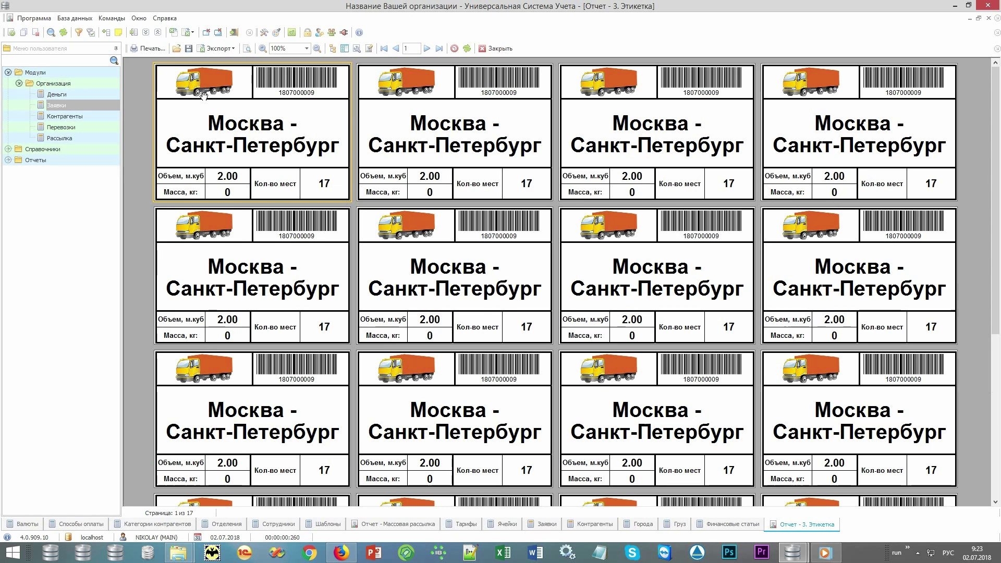
key(Escape)
Generate the Список на доставку report, view it and close it.
click(154, 50)
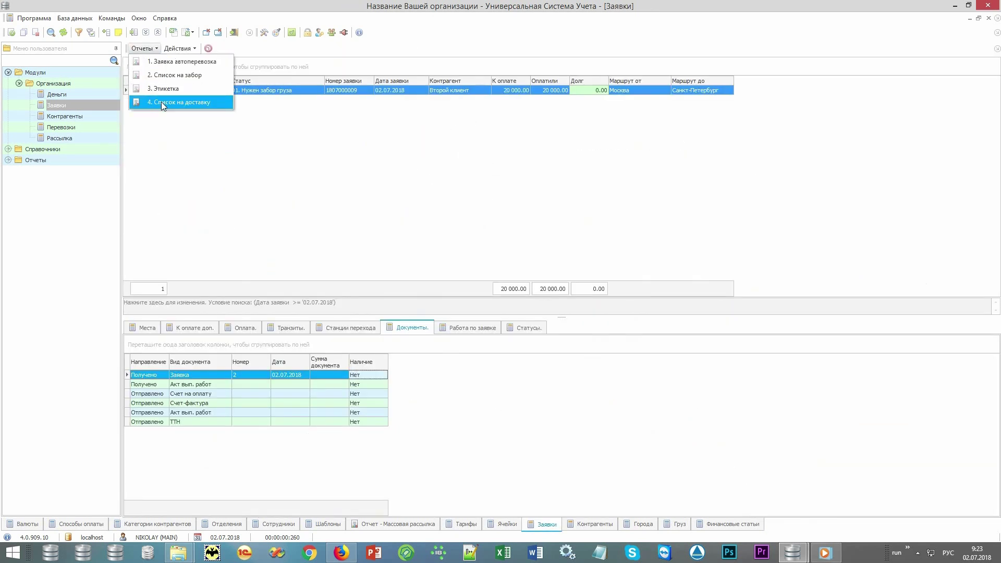
click(218, 103)
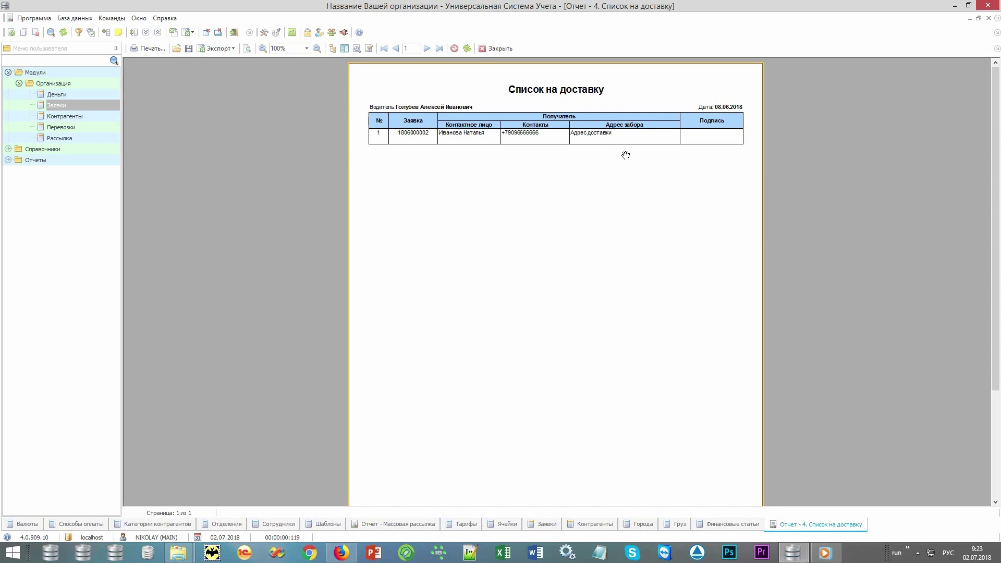
key(Escape)
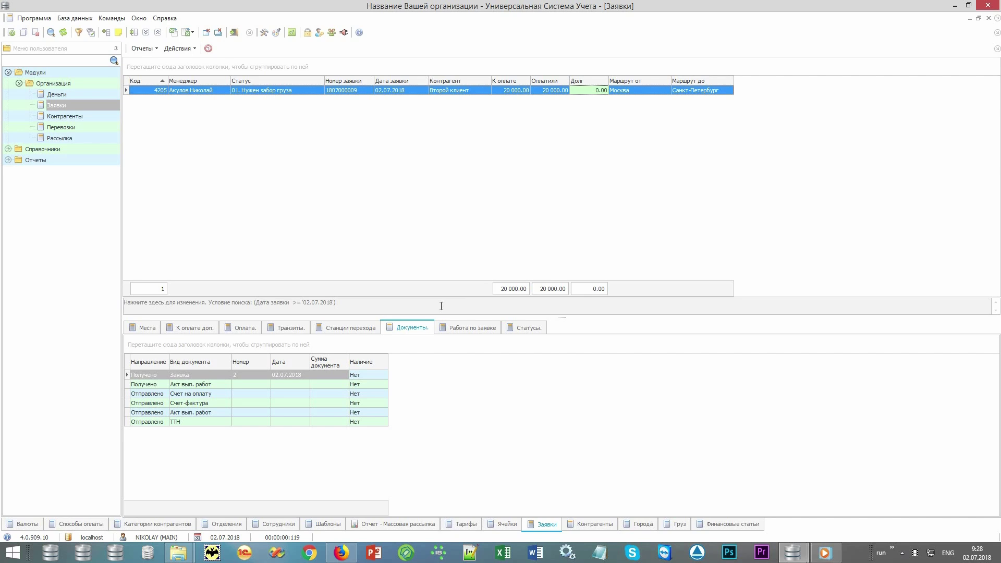
Clear the request search criteria and search for requests with Статус 03. На складе отправления.
click(441, 306)
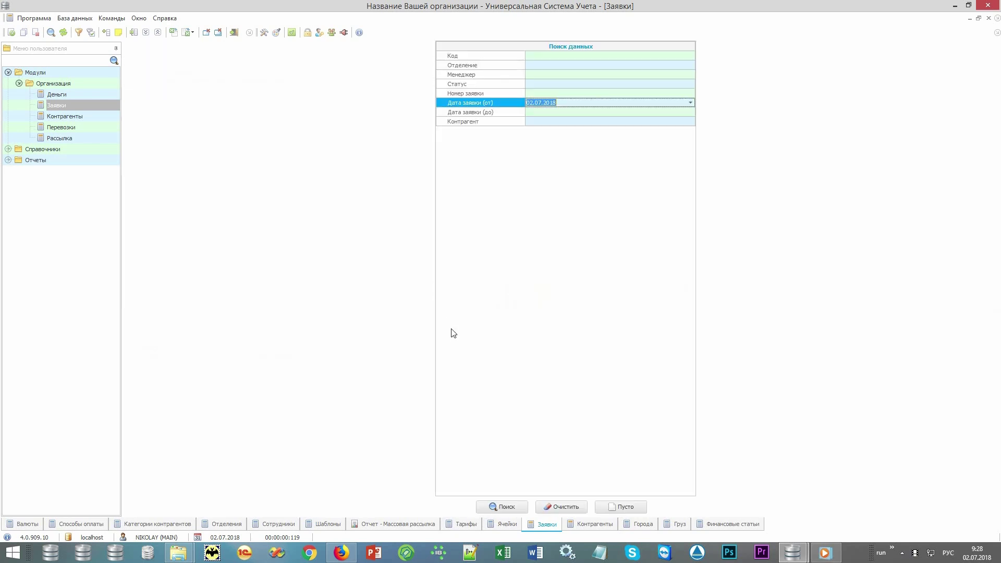
click(571, 508)
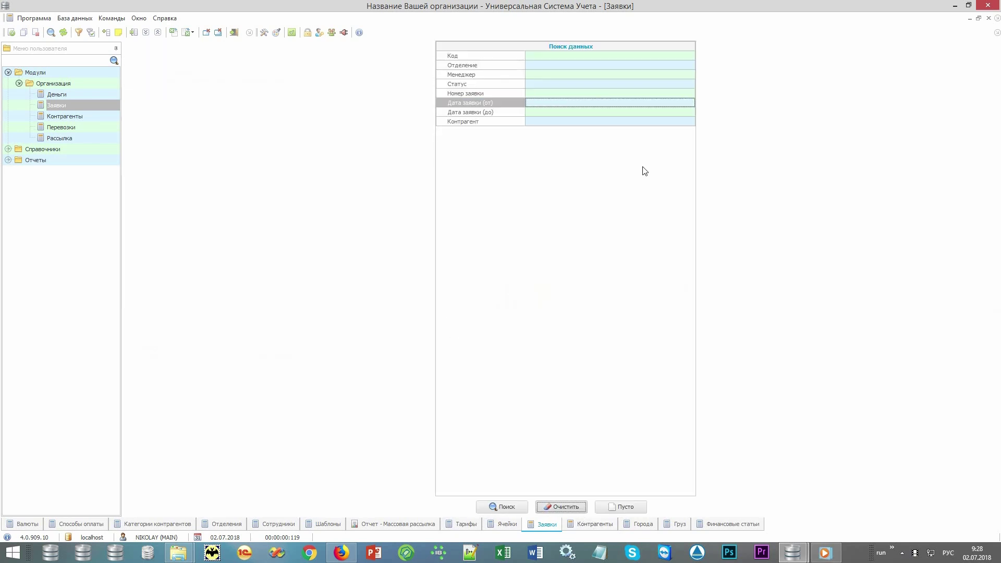
click(689, 83)
click(691, 83)
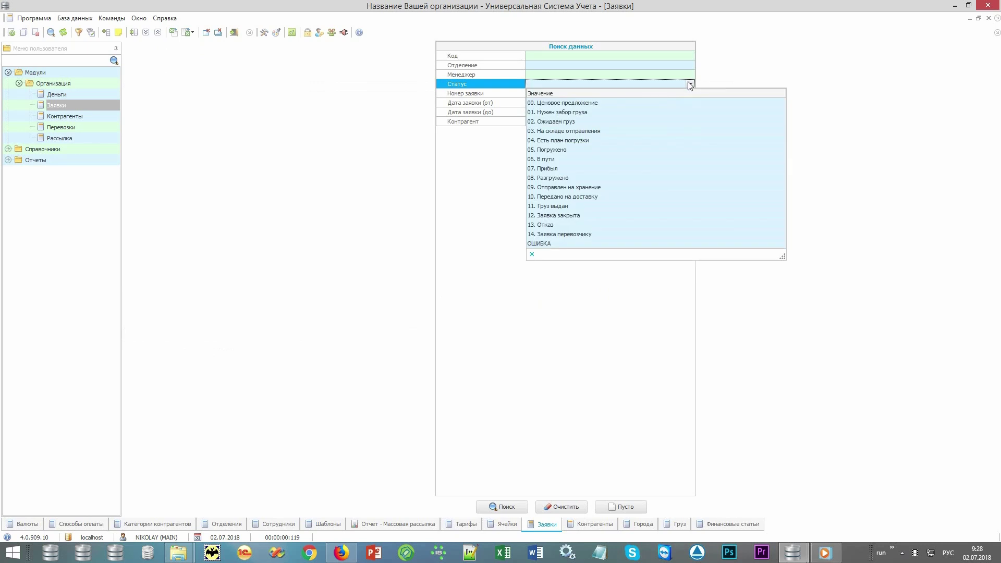
click(644, 130)
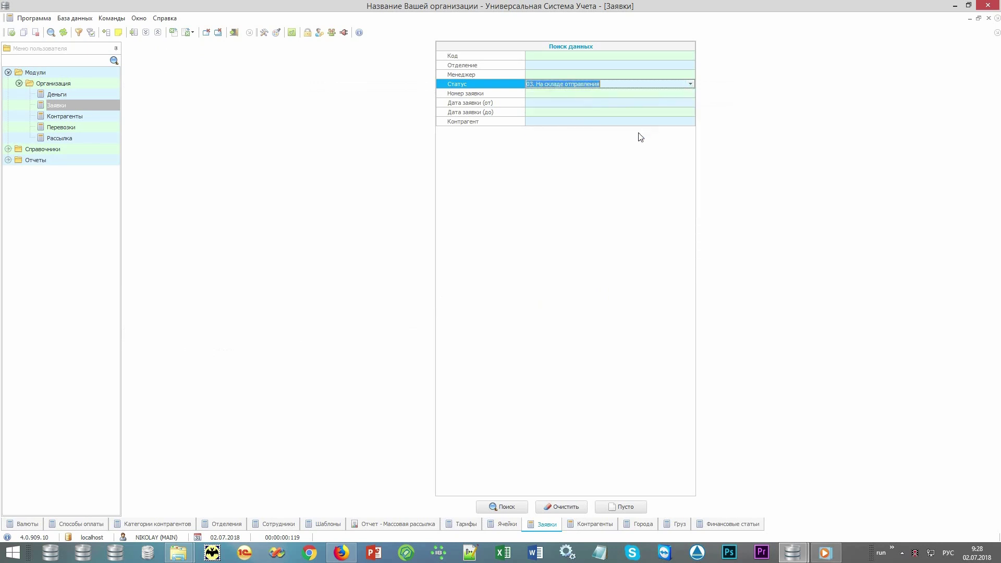
click(494, 507)
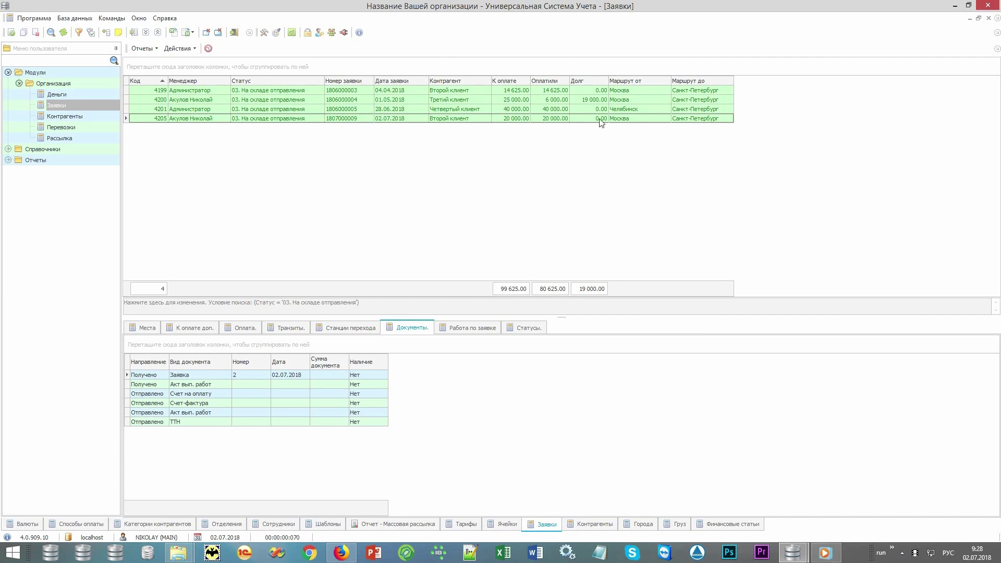
Filter the found requests by Маршрут от to show only those departing from Москва.
click(667, 80)
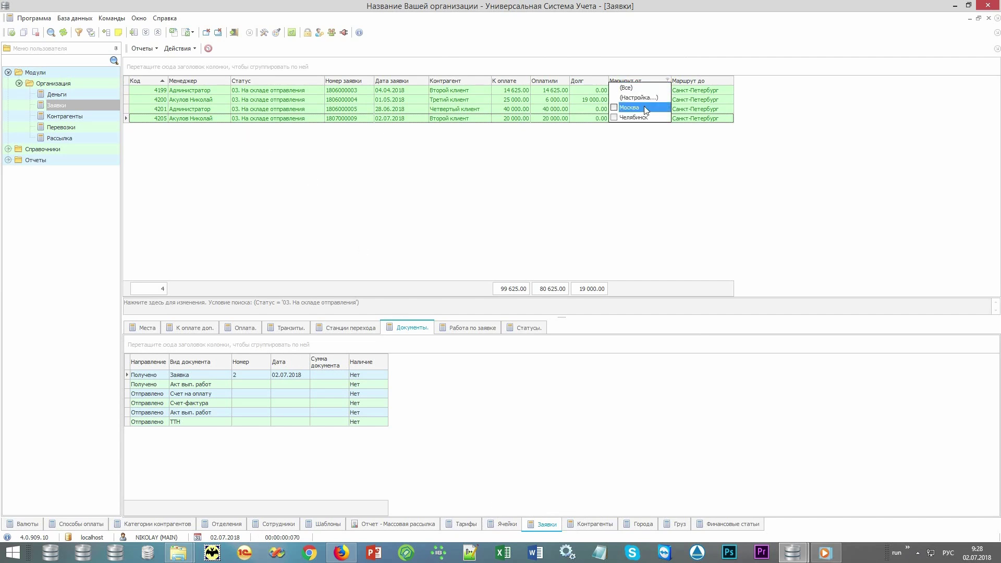
click(644, 107)
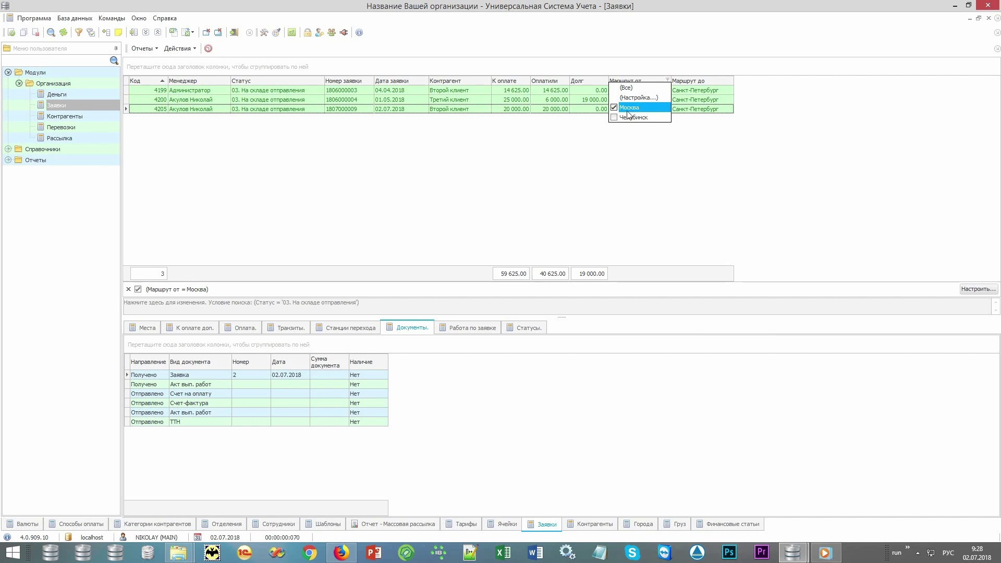
click(579, 150)
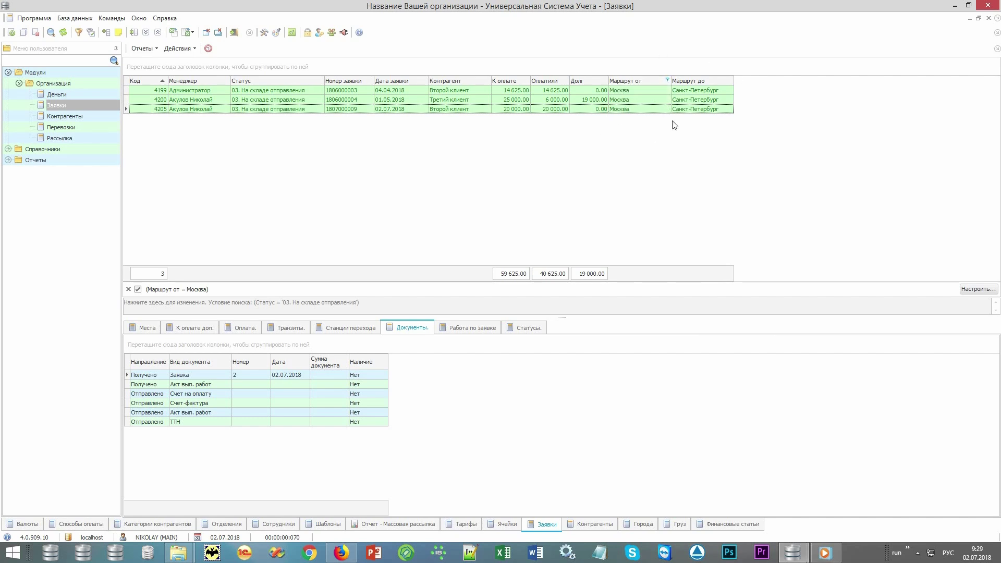
Select all the filtered requests, run the Создать перевозку action on them, and select the new record in Перевозки.
key(ctrl+a)
click(189, 49)
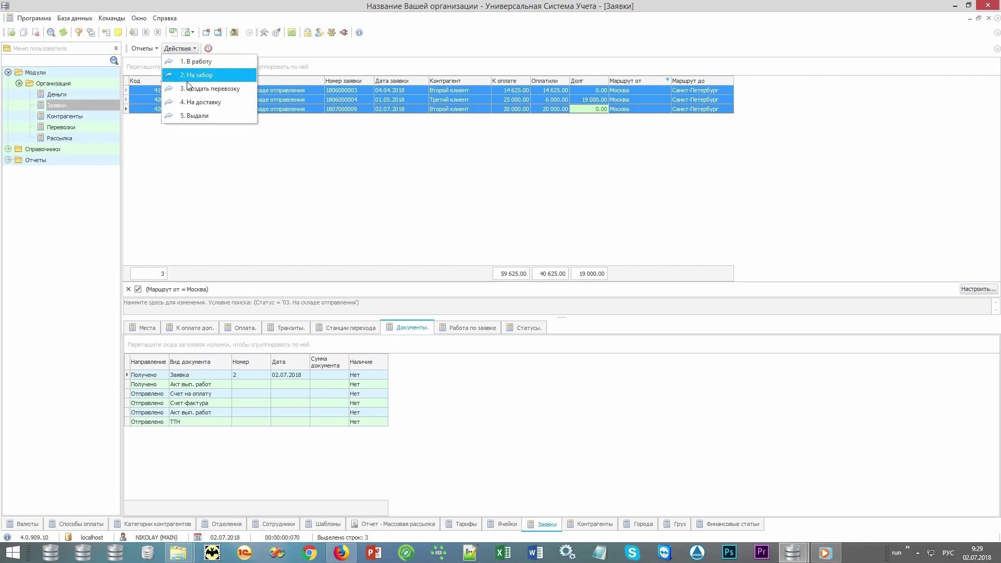
click(244, 89)
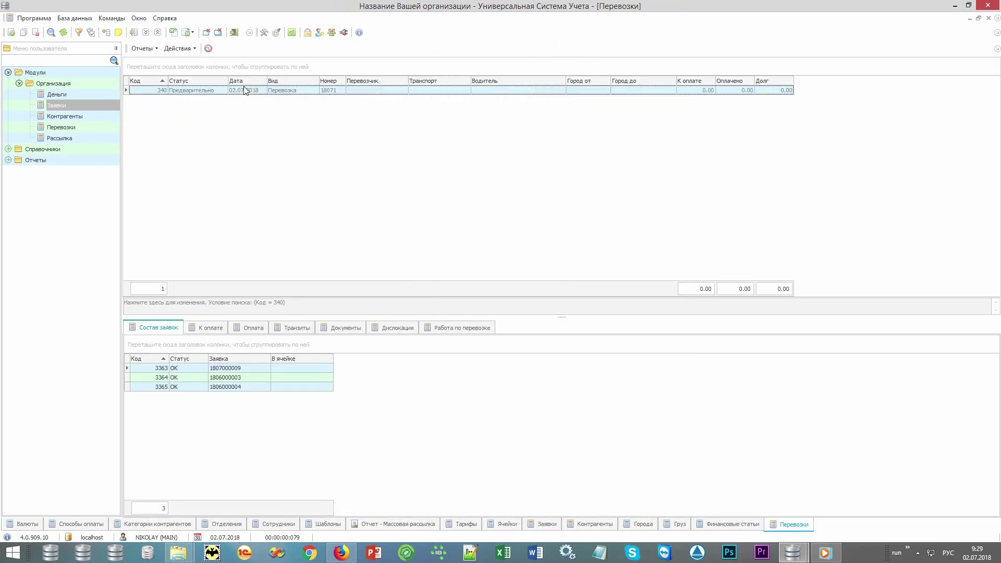
click(302, 92)
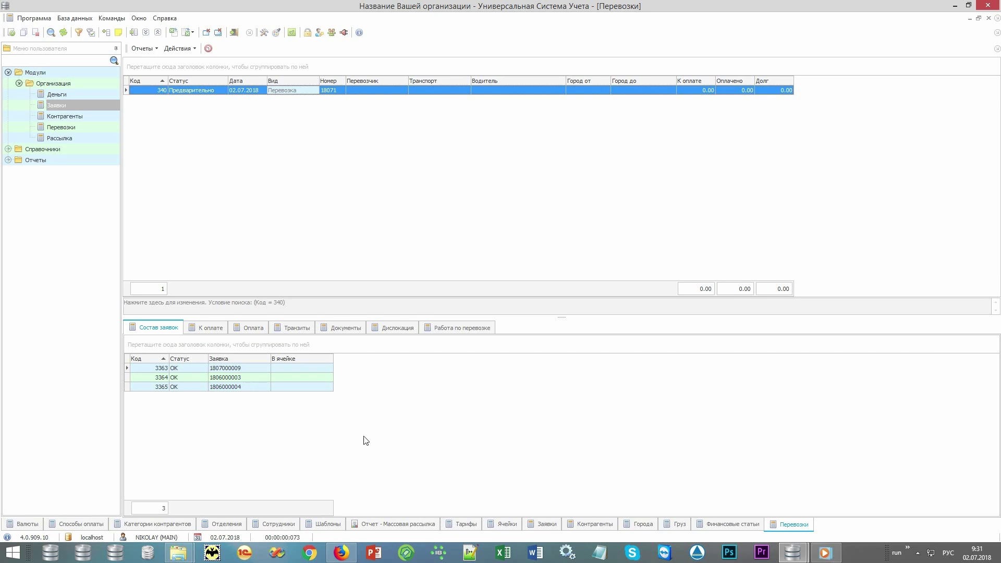
Check the statuses of the consolidated requests in Заявки and return to Перевозки.
click(534, 519)
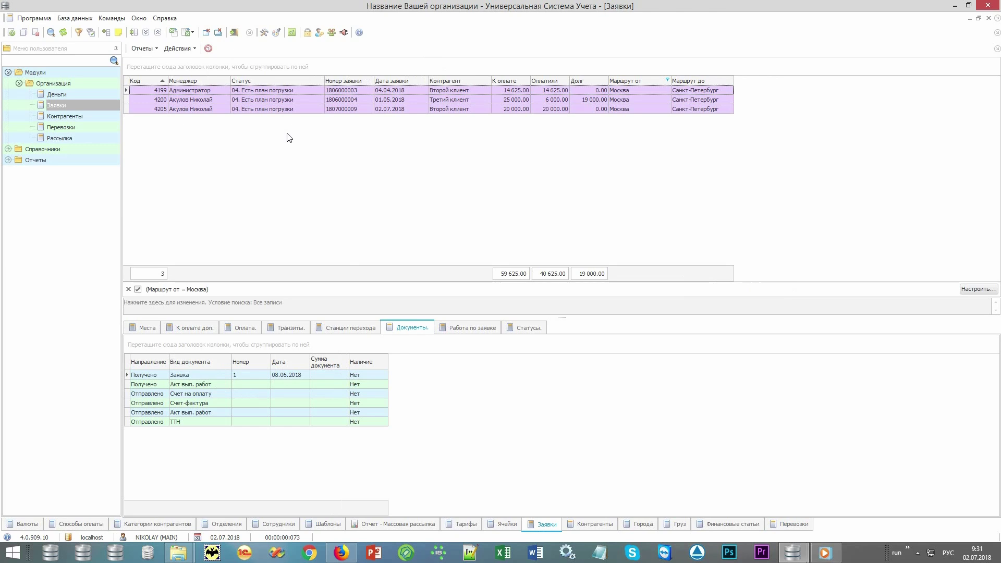
click(790, 525)
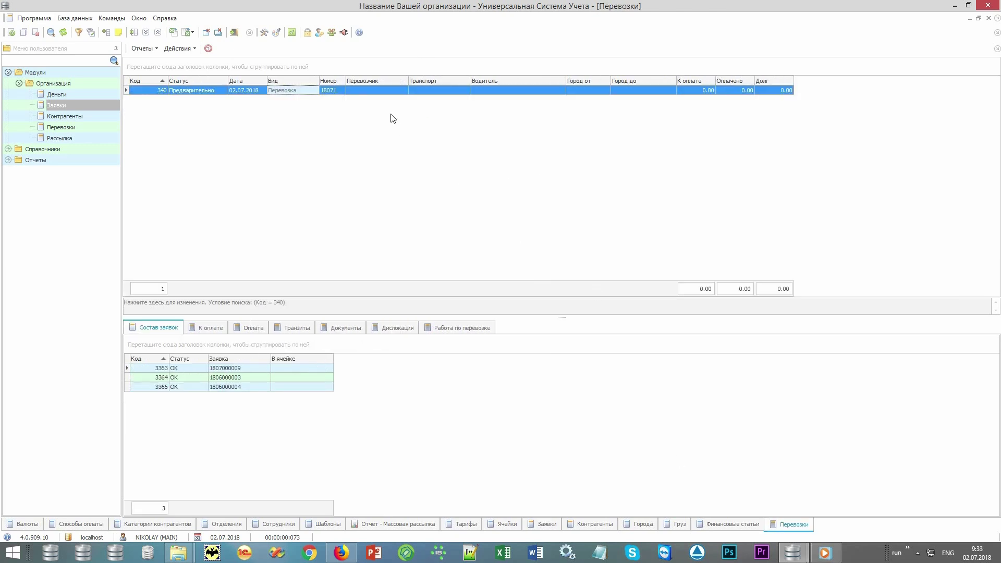
Edit перевозка 18071, setting Перевозчик to Некий перевозчик, Транспорт to SCANIA 111AAA, and Водитель to the only listed driver.
double_click(401, 94)
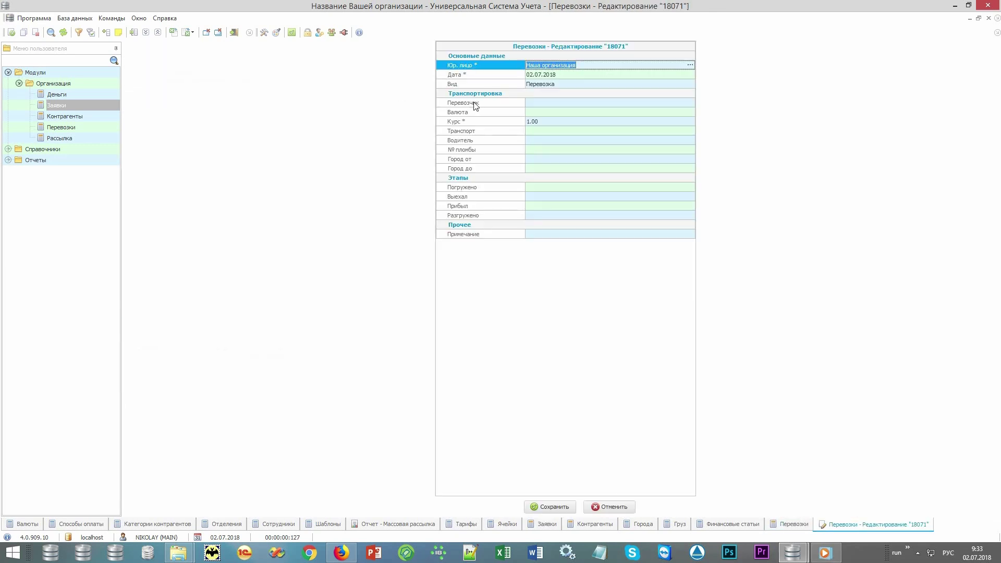
click(690, 102)
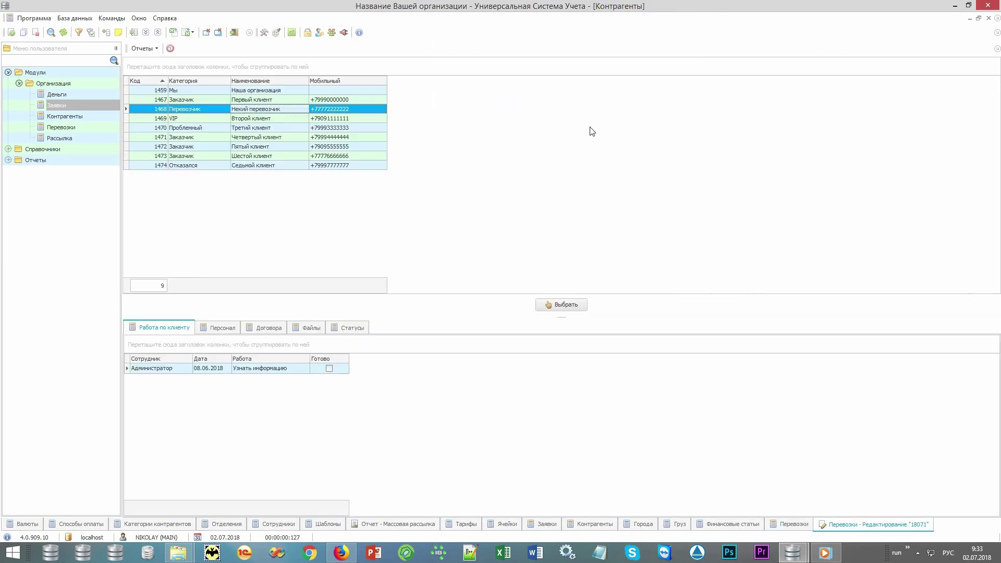
double_click(290, 107)
click(683, 131)
click(690, 131)
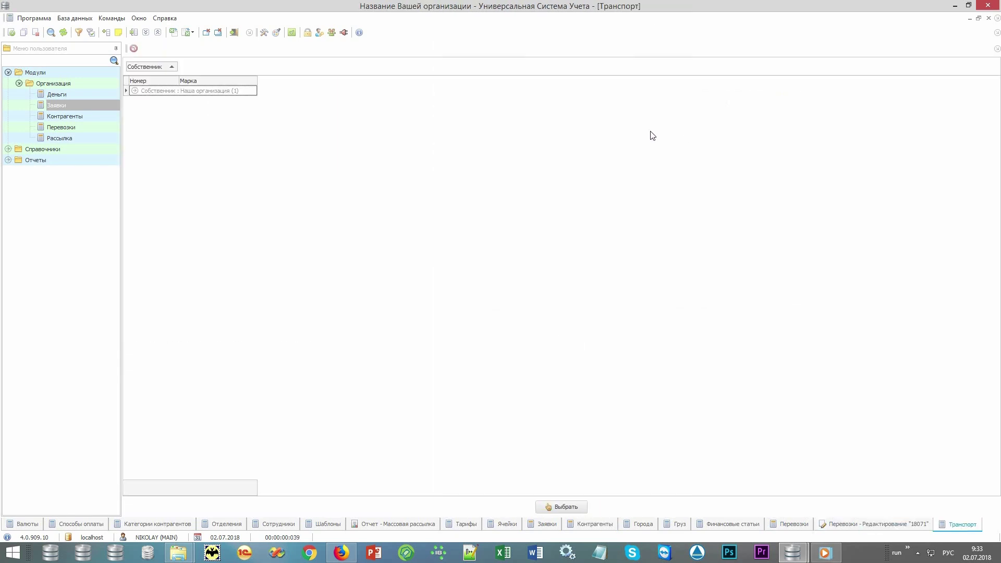
double_click(250, 100)
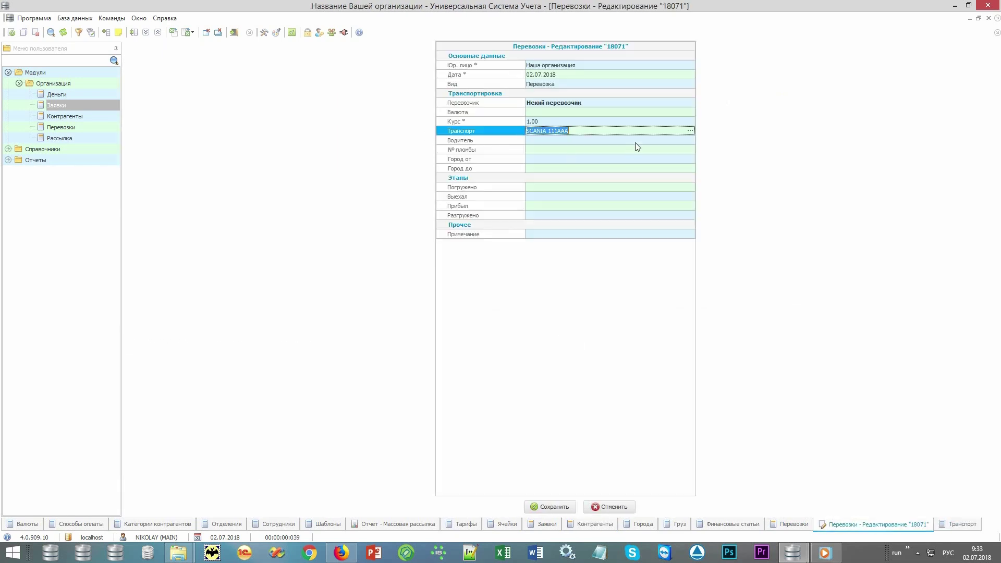
click(683, 141)
click(690, 140)
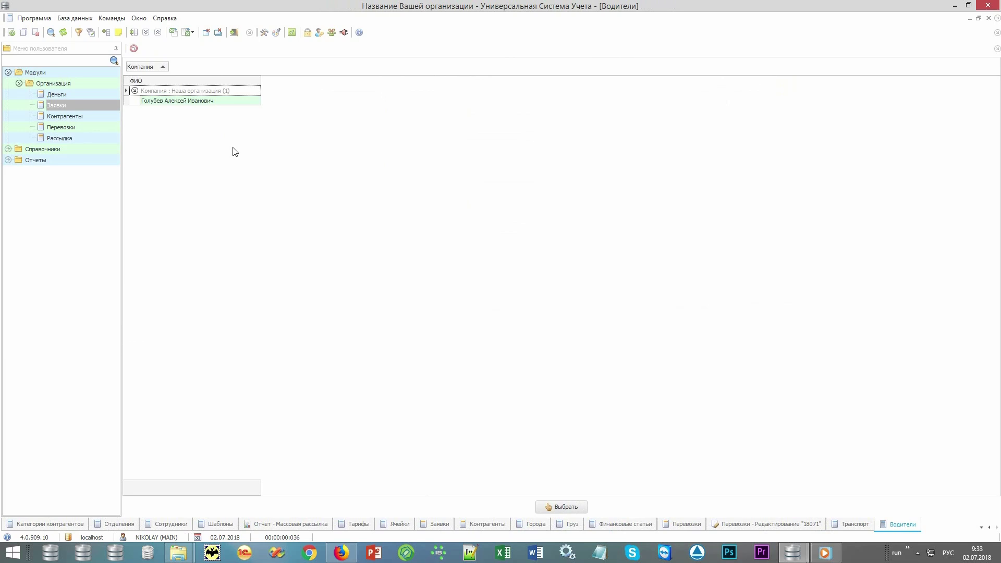
double_click(252, 105)
Set Город от to Москва and Город до to Санкт-Петербург, and save перевозка 18071.
click(625, 160)
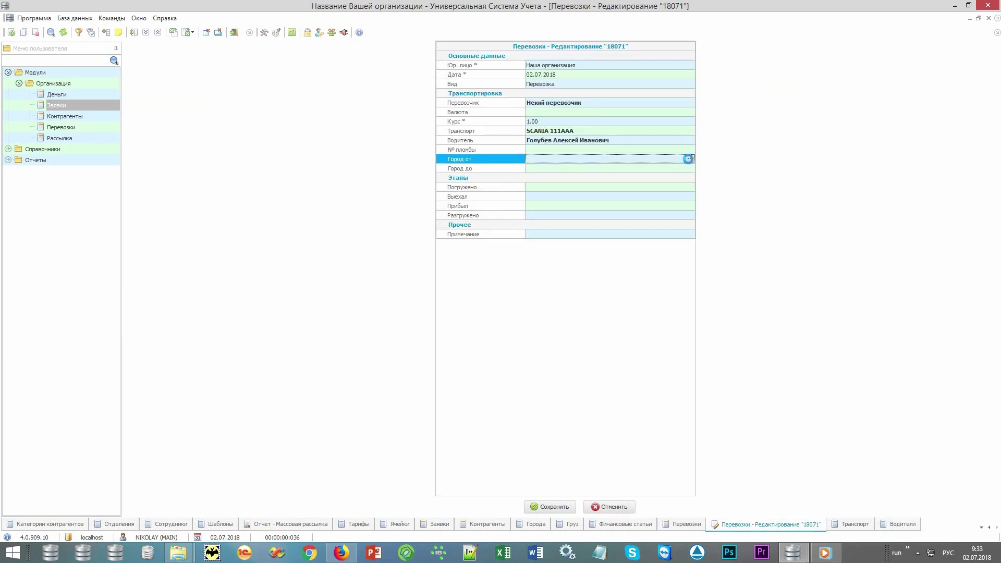
click(690, 159)
click(201, 194)
text(мо)
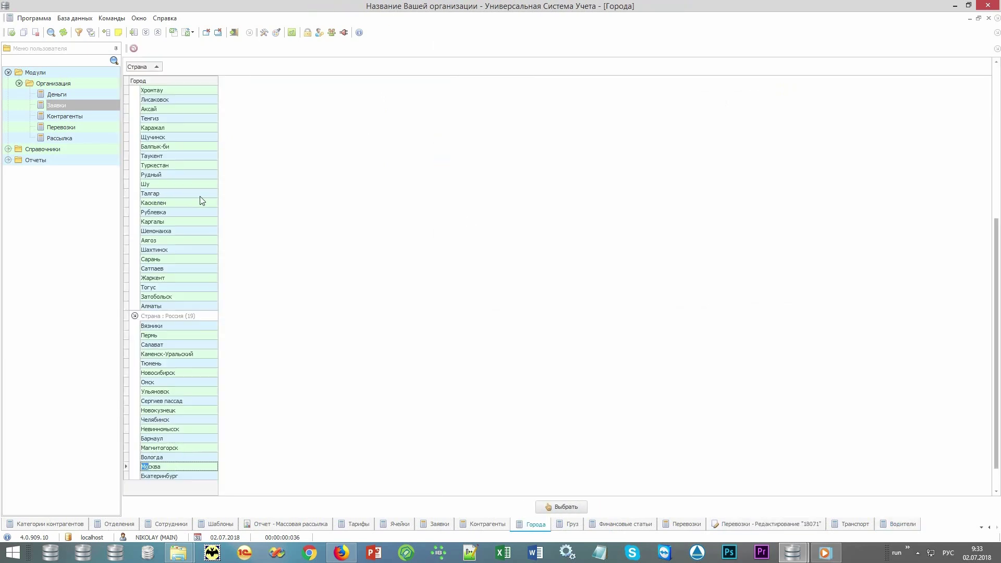
key(Return)
key(Return)
click(168, 194)
text(сан)
key(Return)
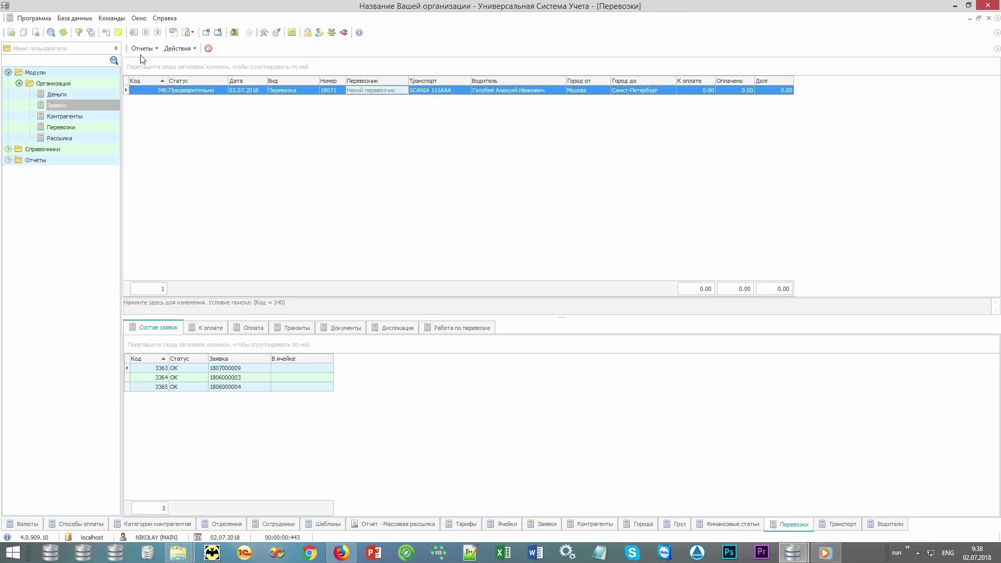
Generate the План погрузки report for перевозка 18071, view it and close it.
click(144, 48)
click(194, 61)
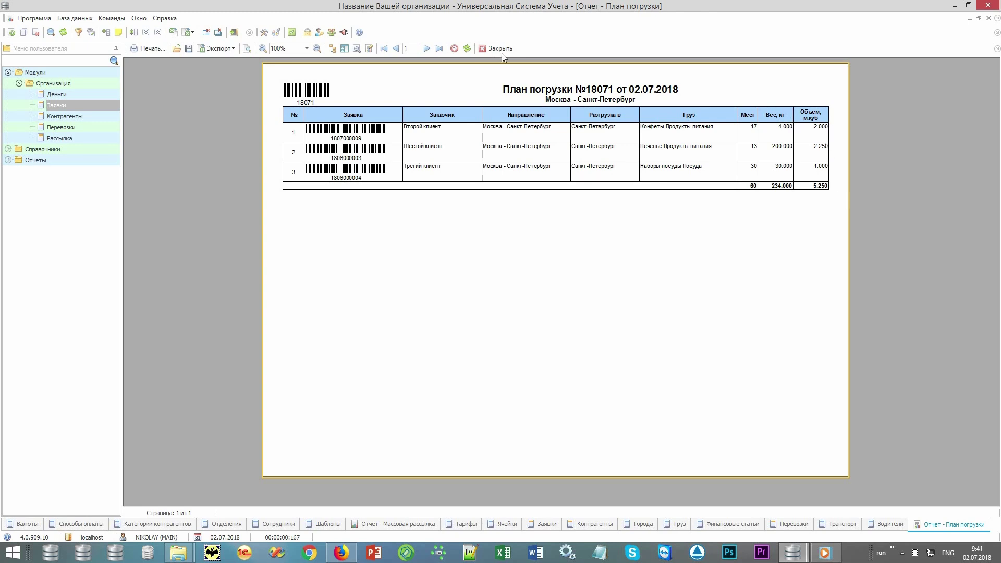
click(500, 48)
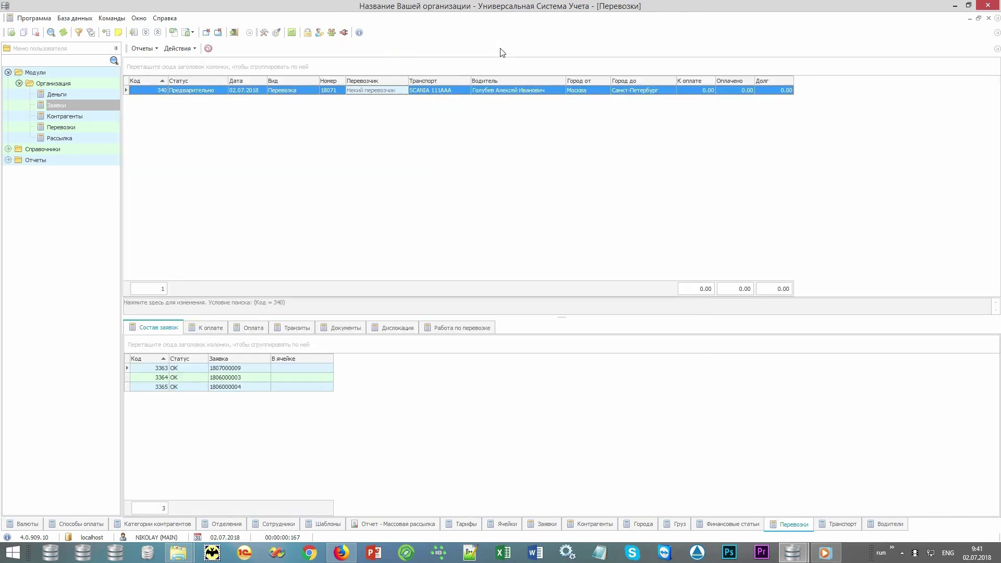
Look through the К оплате, Оплата, Документы and Дислокация details of перевозка 18071.
click(214, 328)
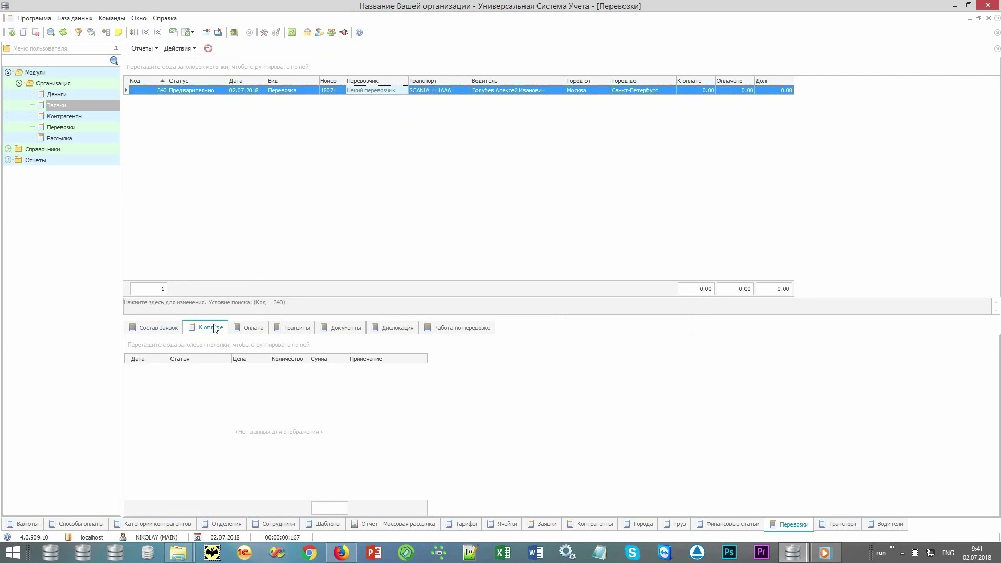
click(261, 330)
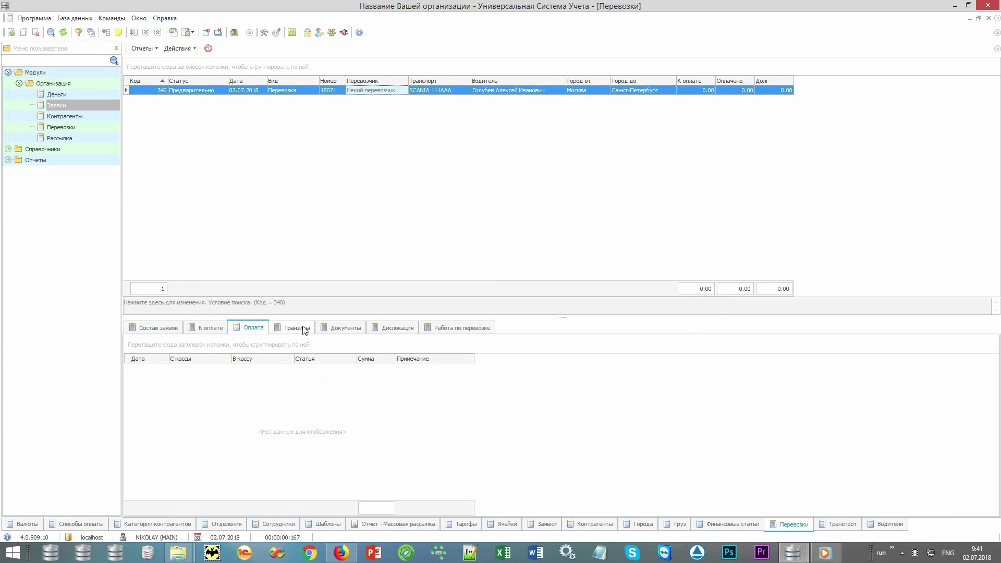
click(352, 333)
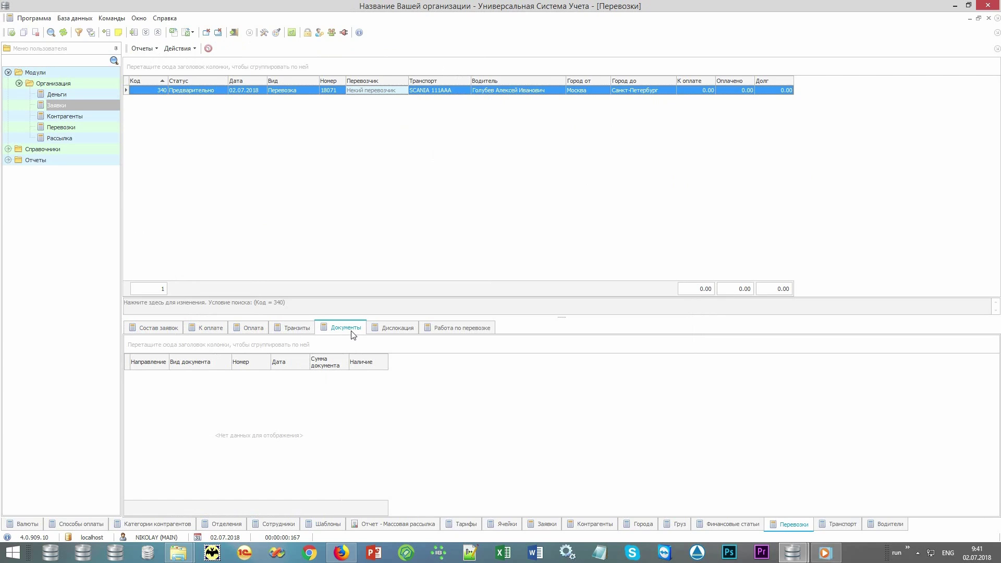
click(399, 332)
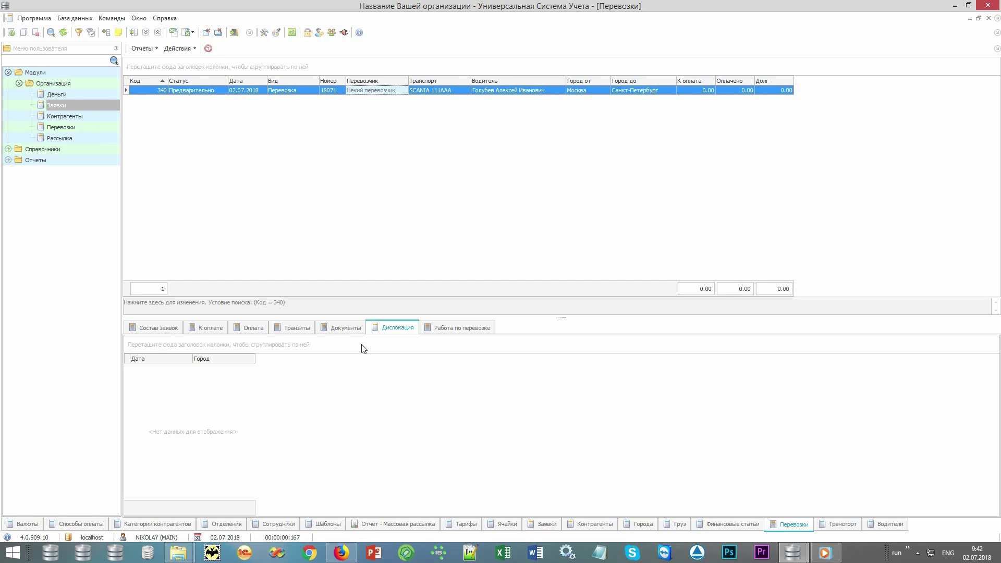
Set the stage dates of перевозка 18071 to Погружено 02.07.2018 and Выехал 03.07.2018, and save the record.
double_click(394, 92)
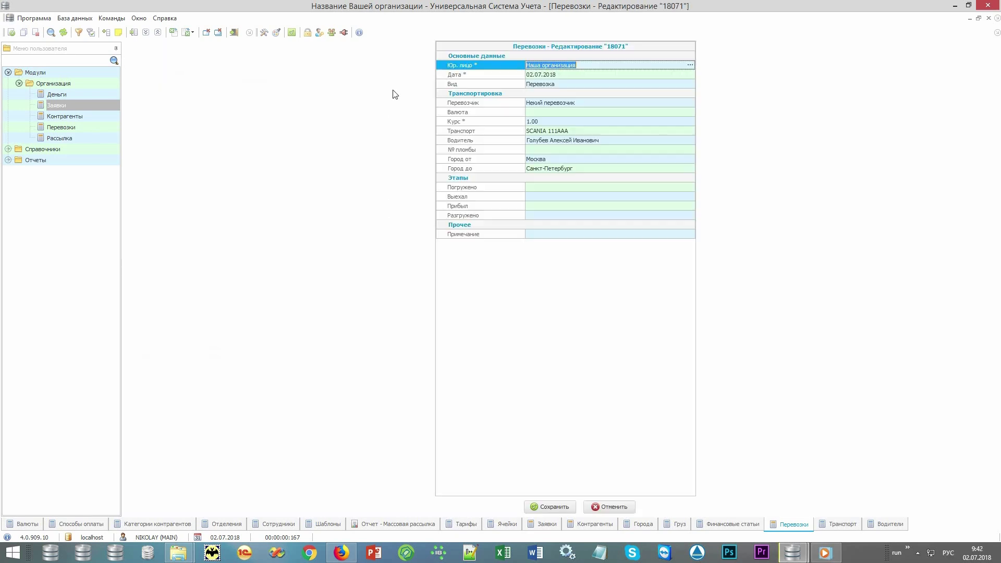
click(482, 188)
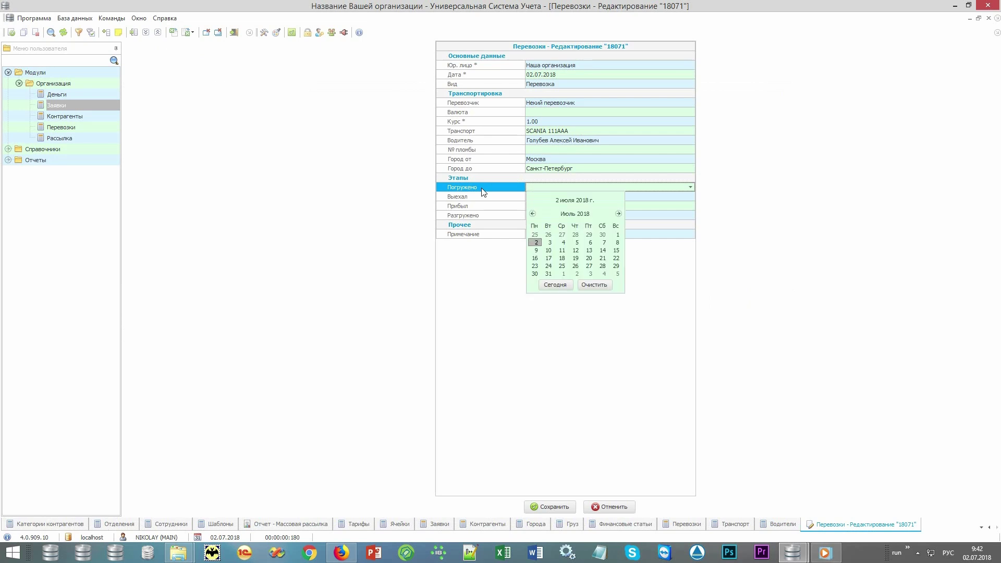
key(Return)
key(Down)
key(Right)
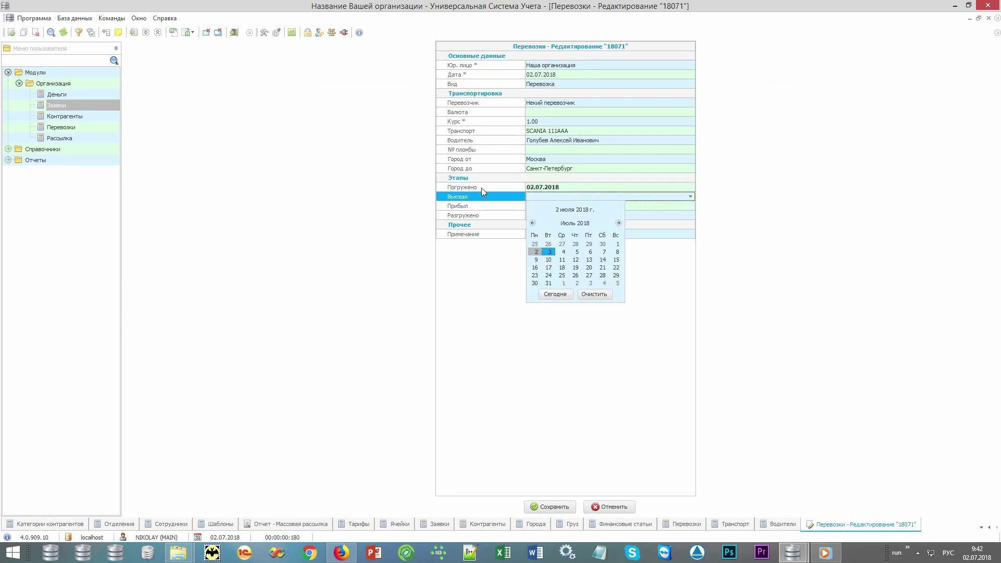
key(Return)
key(ctrl+s)
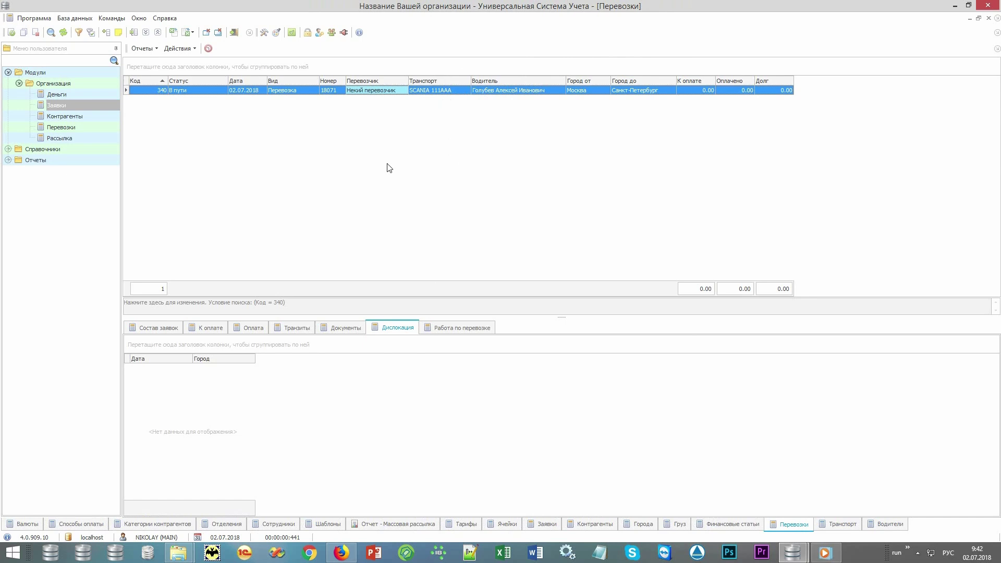
Check the status of перевозка 18071 and its Состав заявок.
click(215, 91)
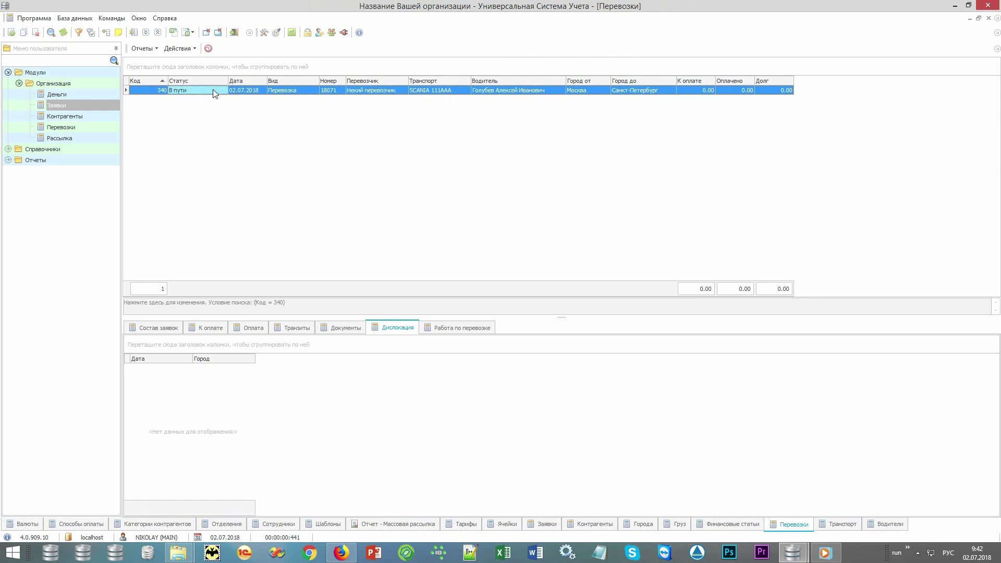
click(157, 327)
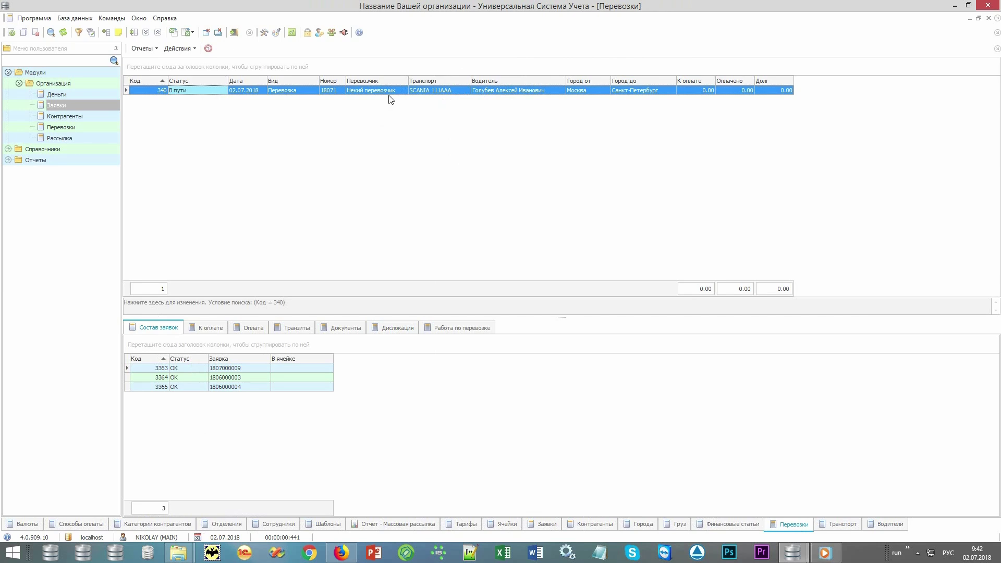
click(399, 87)
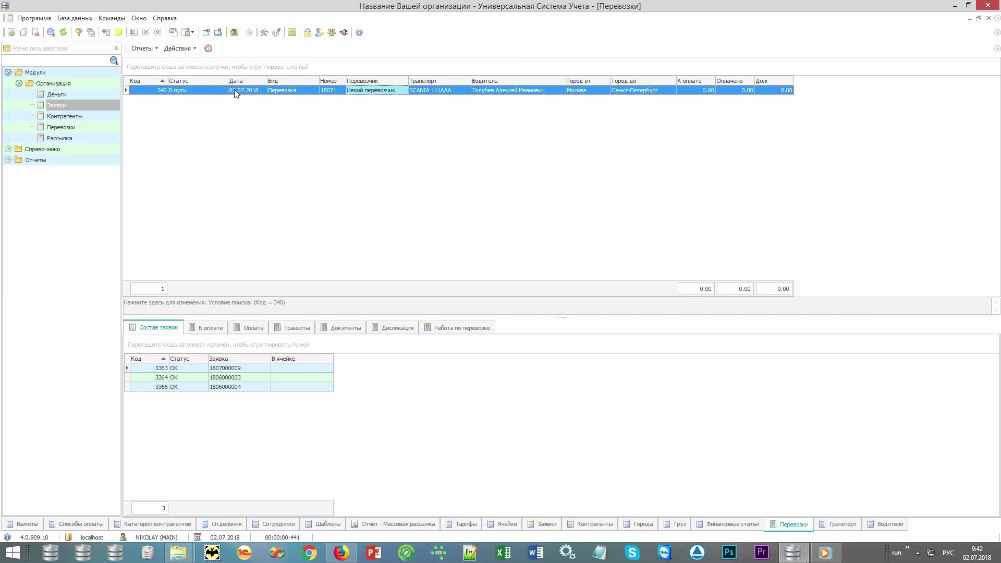
Copy перевозка 18071 with Скопировать перевозку, clear the search condition to list all records, and select the copy.
click(180, 49)
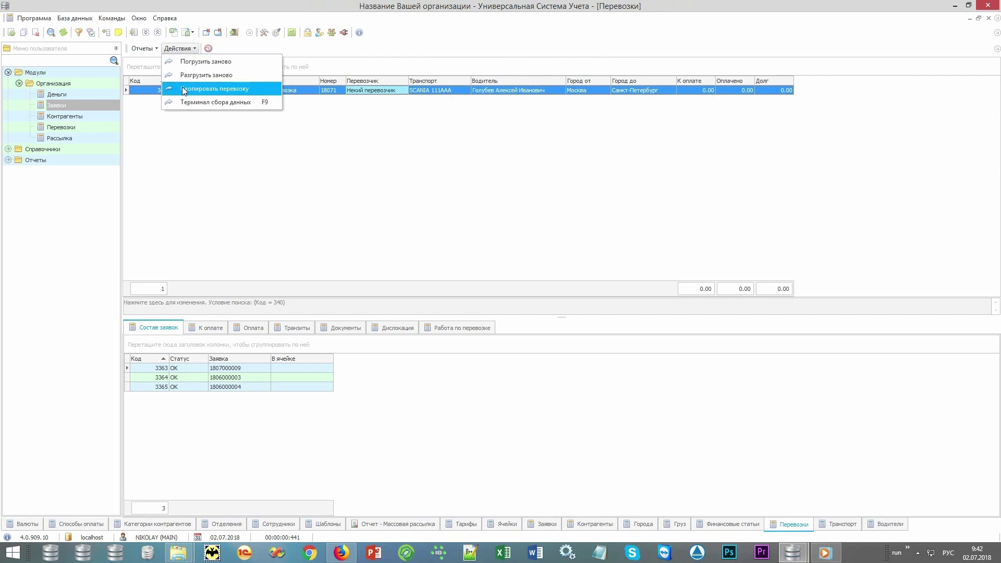
click(257, 87)
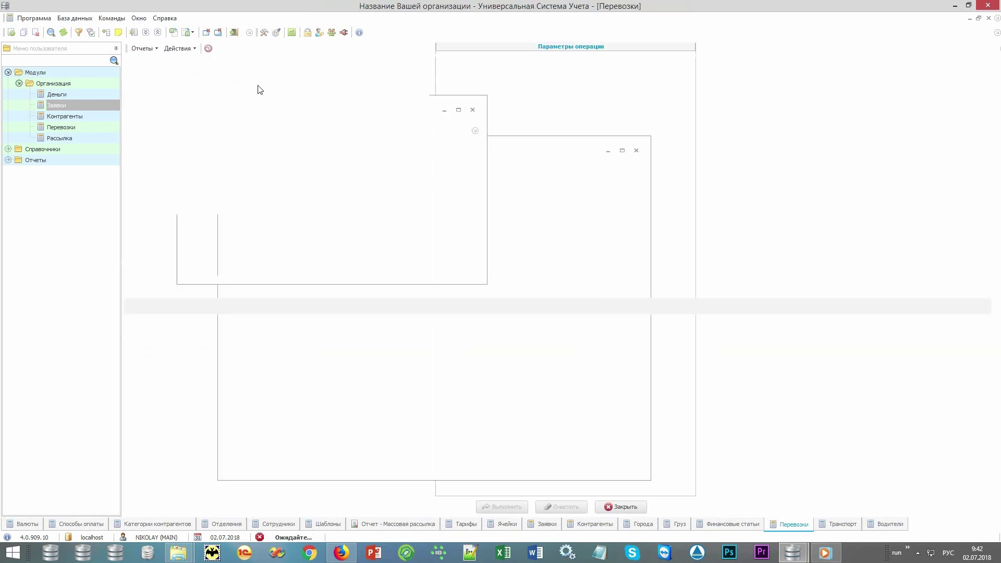
click(439, 302)
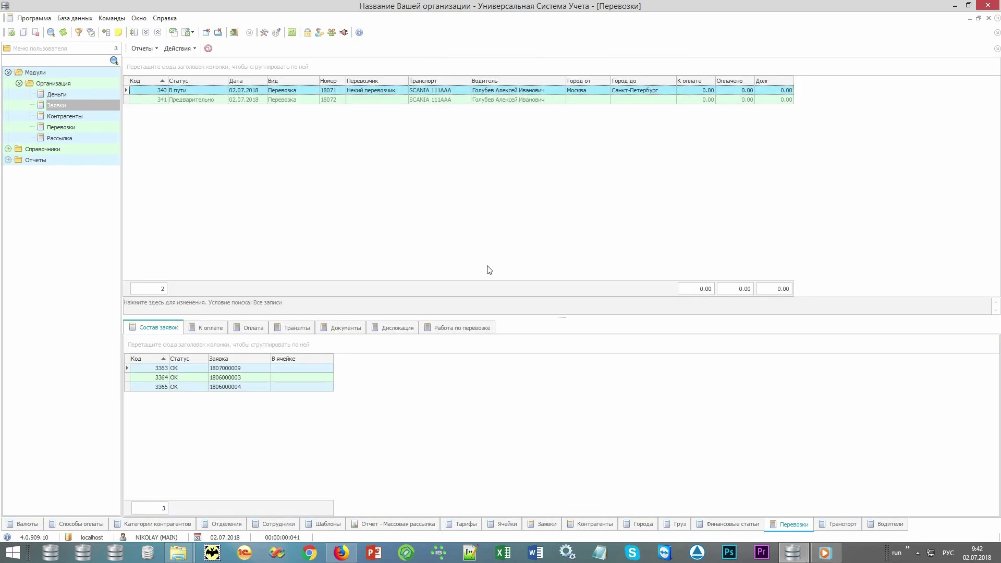
click(396, 102)
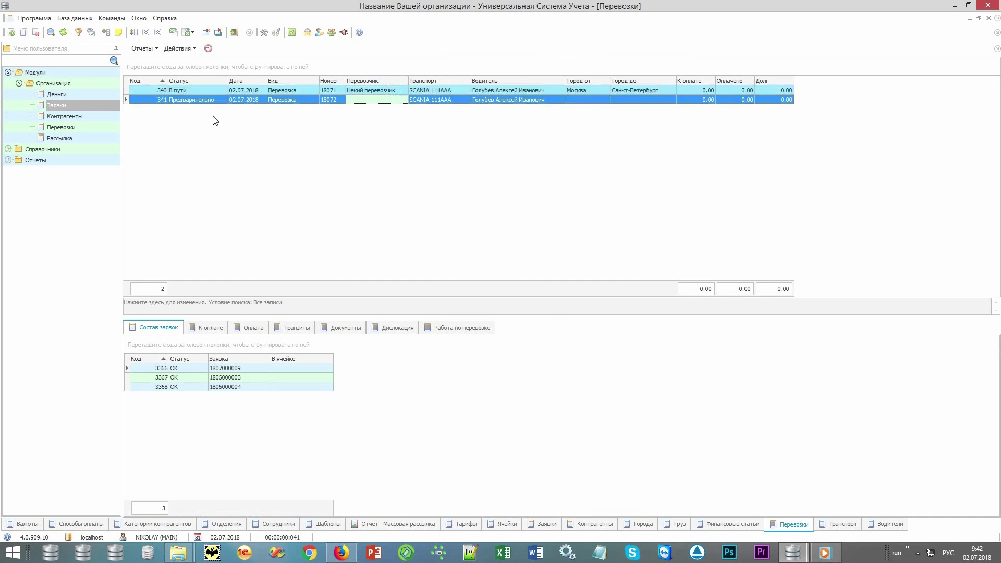
Collapse the Модули section and expand the Деньги report group under Отчеты.
click(7, 73)
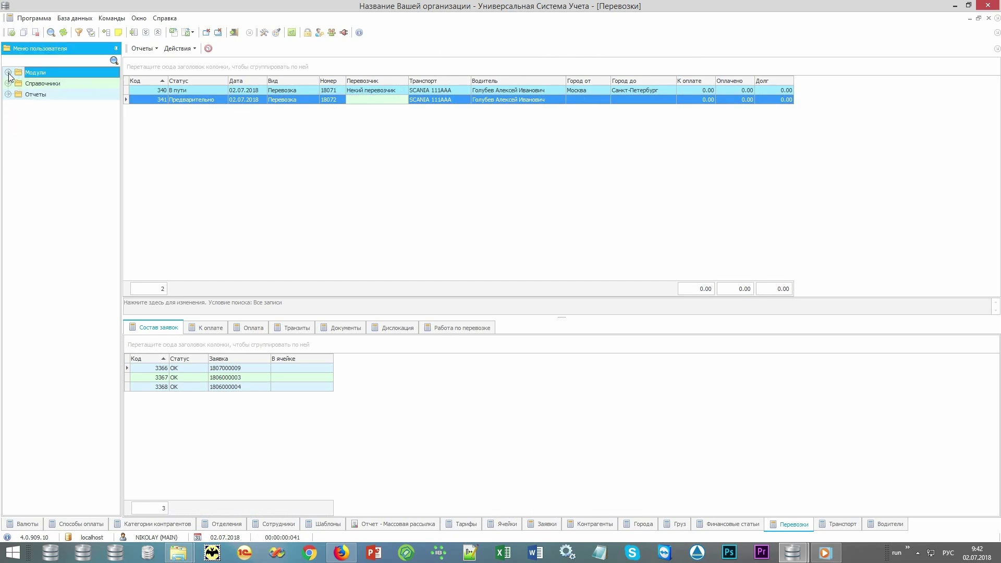
double_click(73, 95)
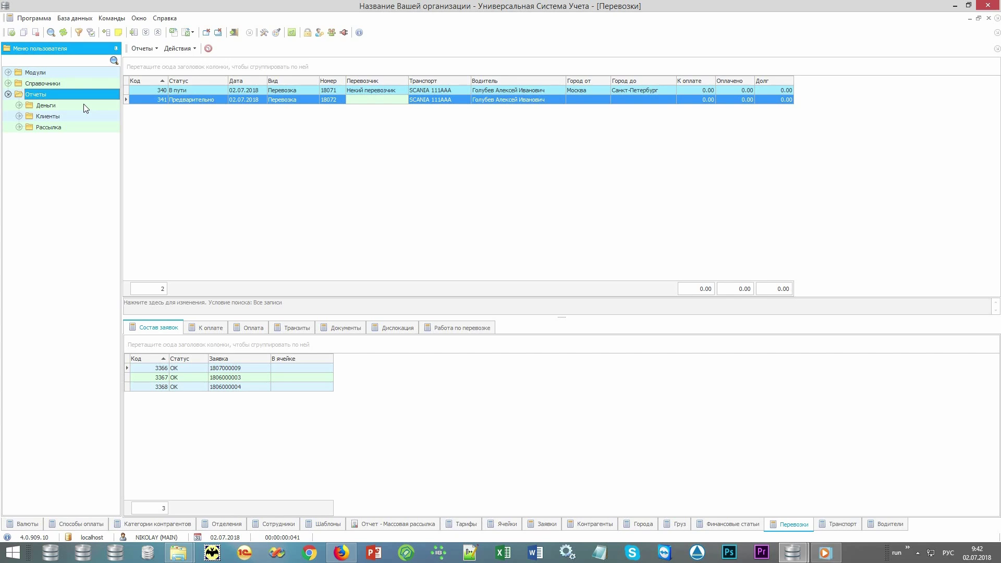
click(84, 105)
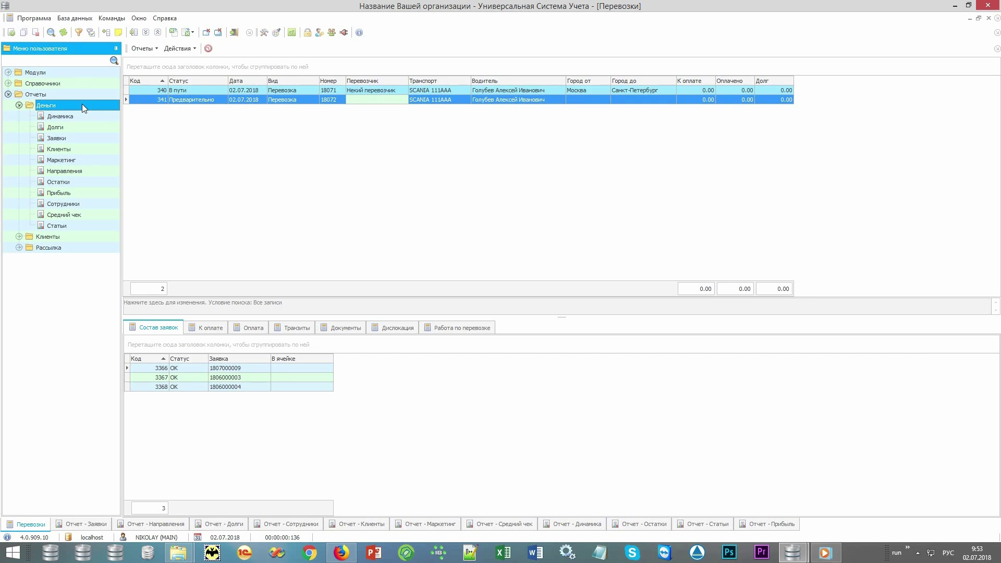
View the generated financial reports Заявки, Направления, Долги and Сотрудники one after another.
click(95, 139)
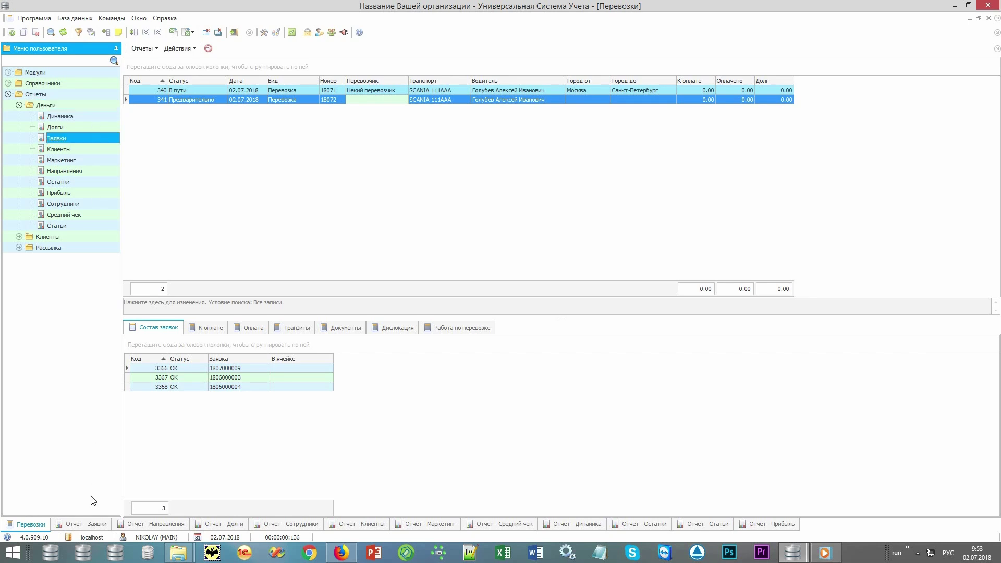
click(87, 524)
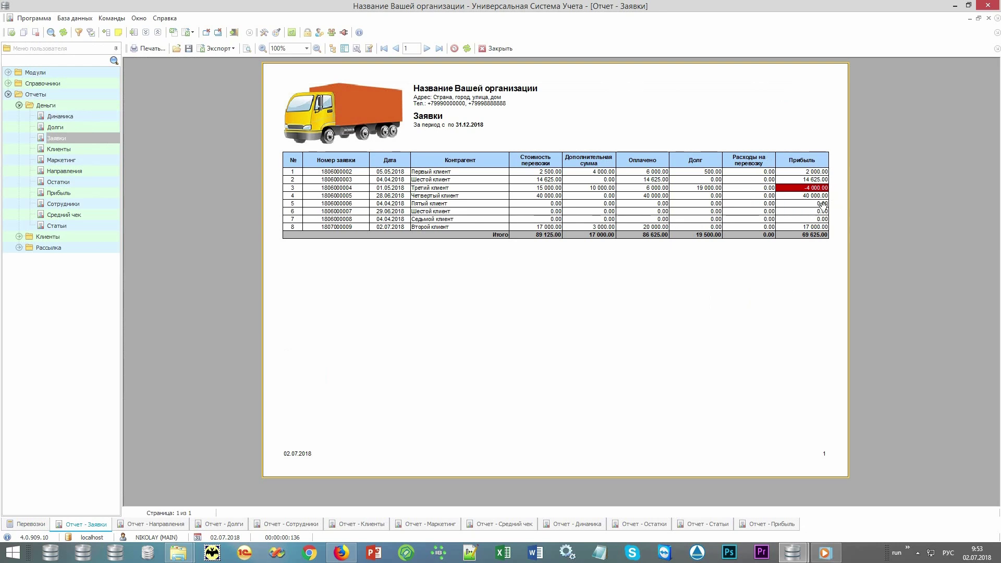
click(148, 524)
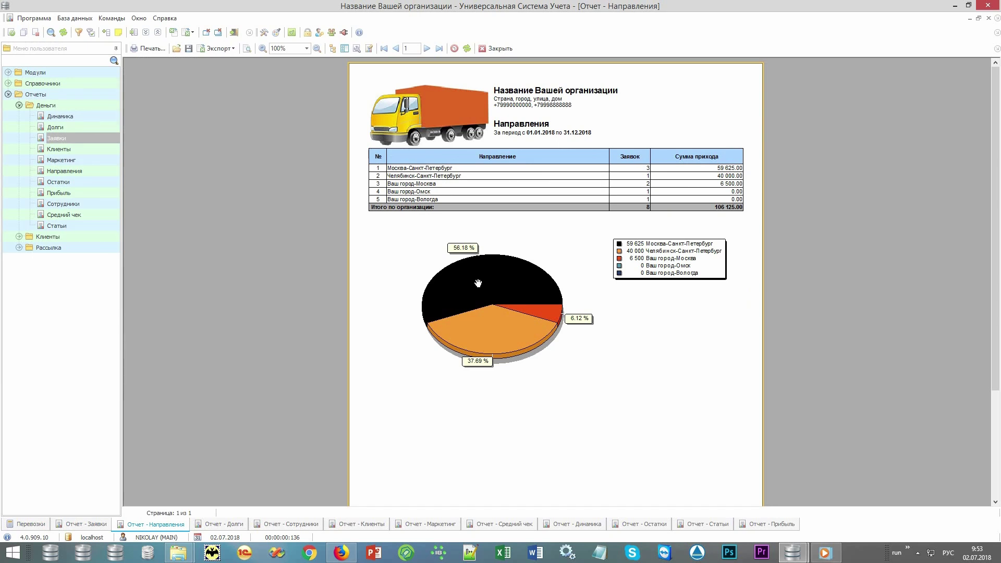
click(214, 525)
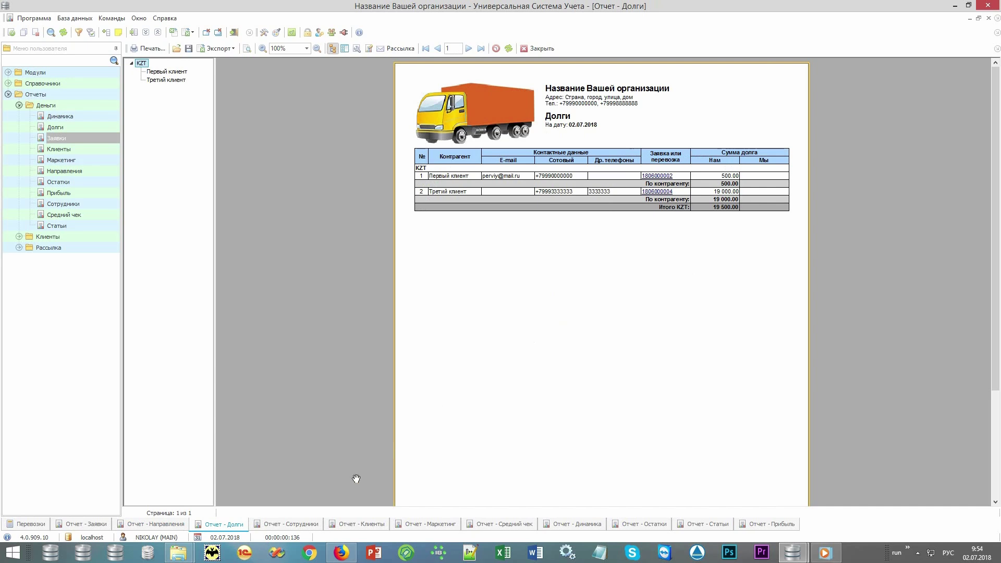
click(285, 525)
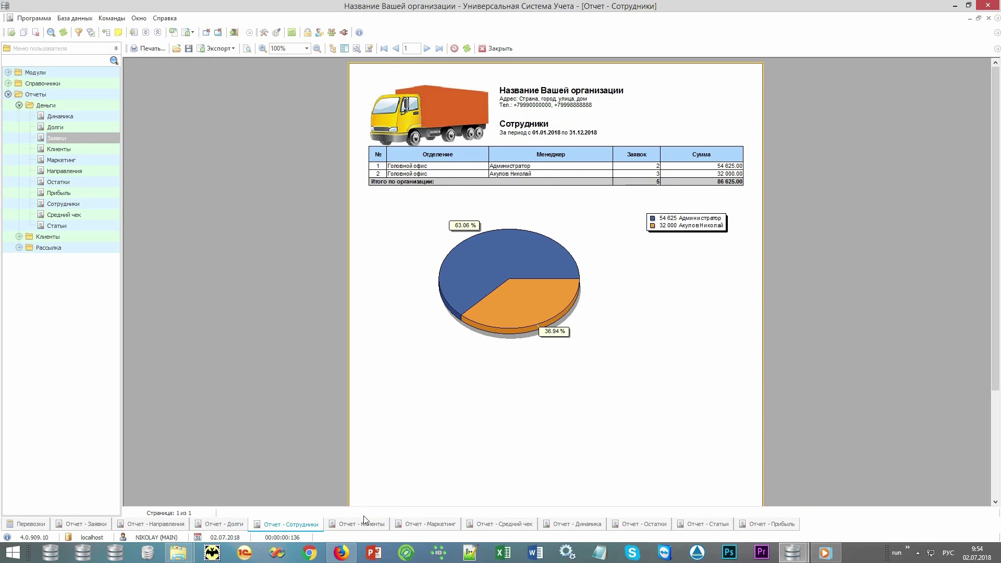
Review the generated financial reports Клиенты, Маркетинг, Средний чек, Динамика, Остатки, Статьи and Прибыль in turn.
click(353, 529)
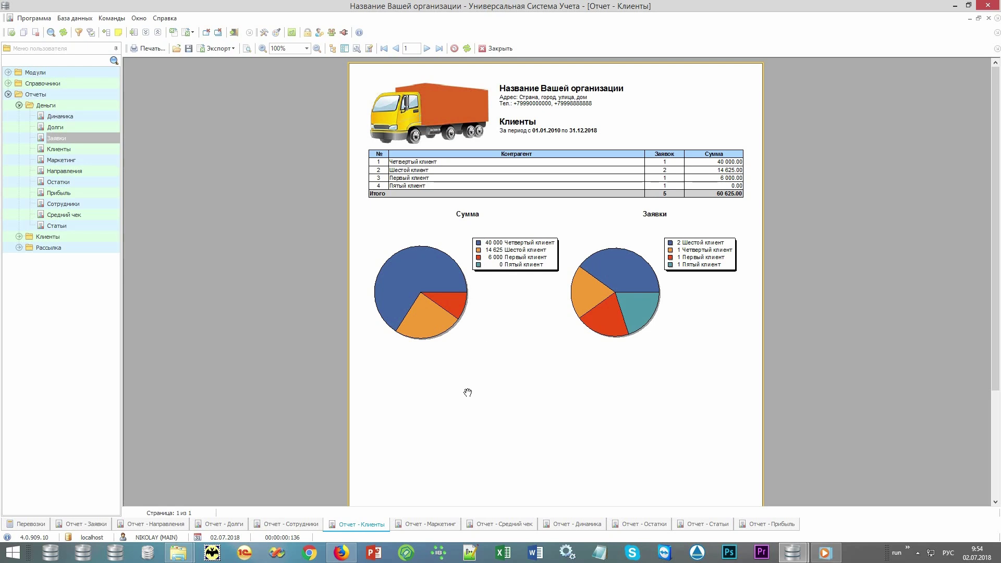
click(416, 526)
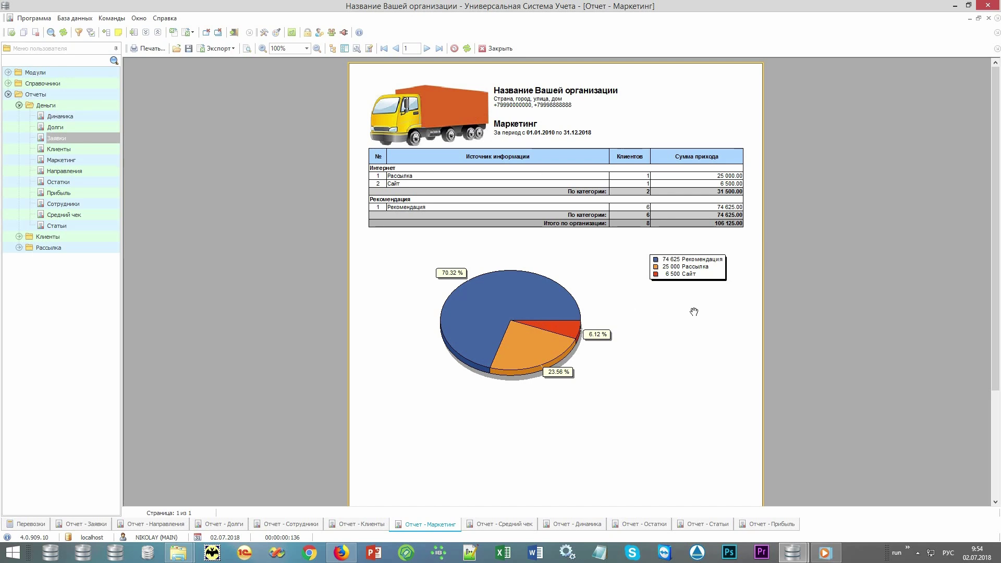
click(501, 526)
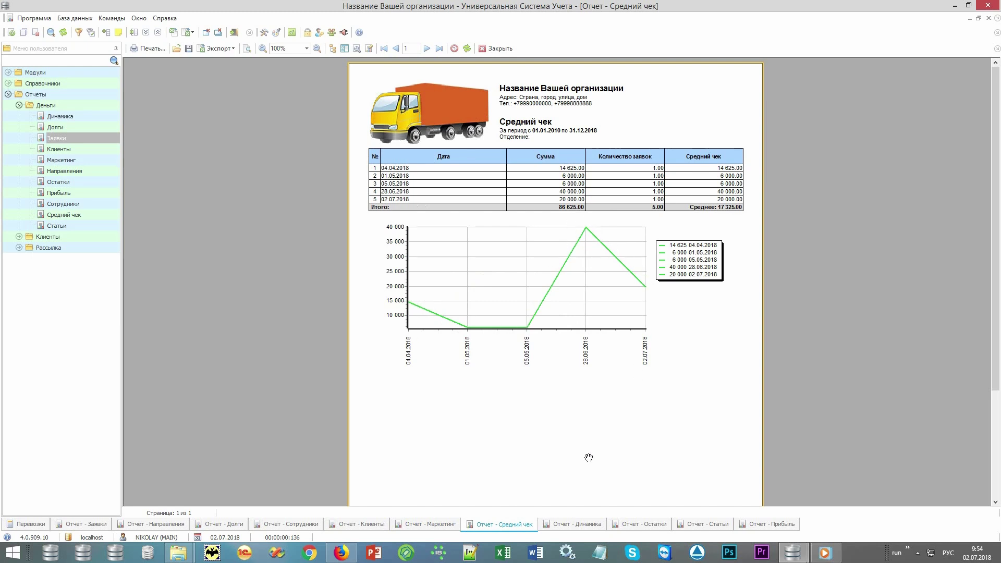
click(571, 526)
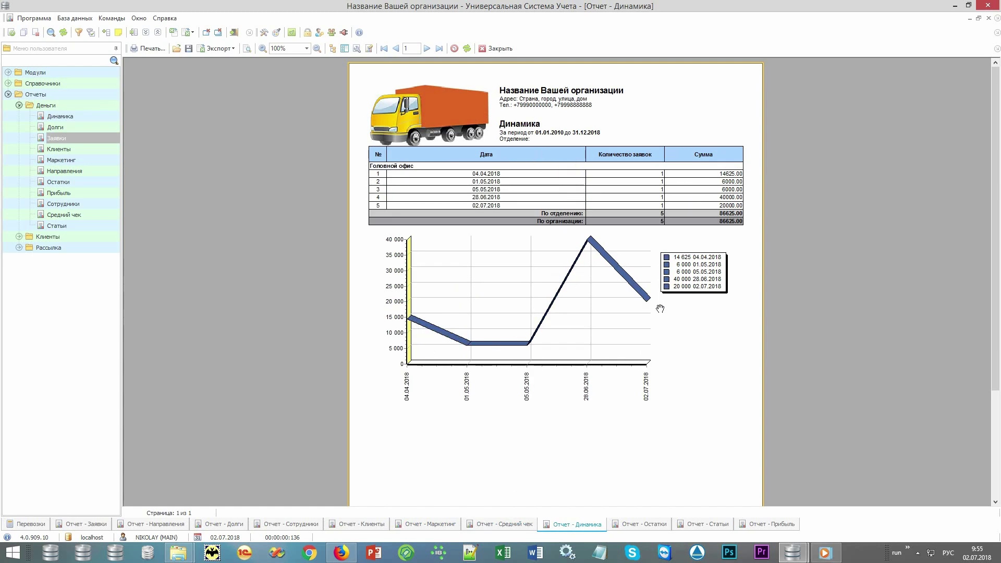
click(635, 527)
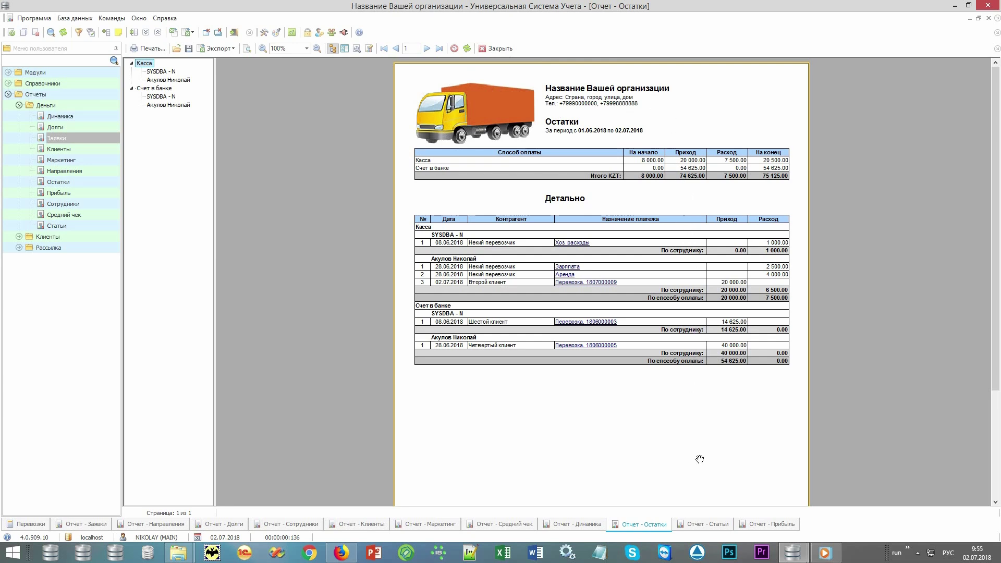
click(703, 528)
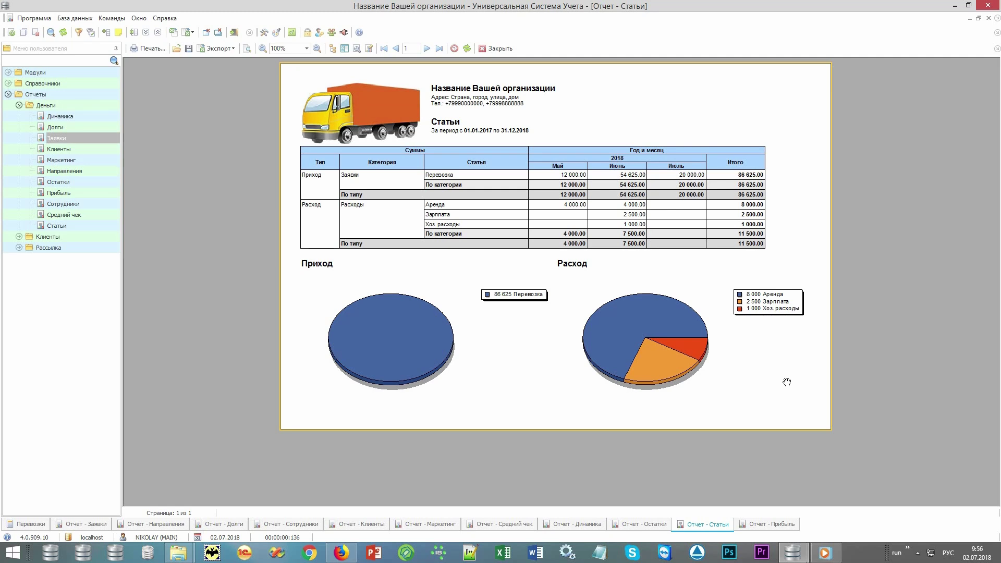
click(757, 525)
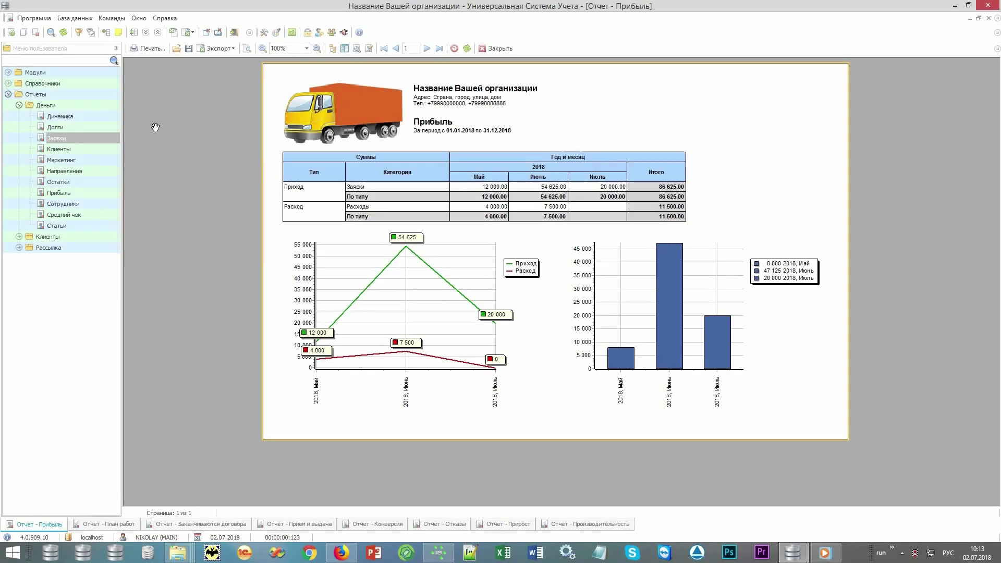
Collapse the Деньги report group, expand the Клиенты group under Отчеты, and select the План работ report.
double_click(102, 108)
double_click(84, 117)
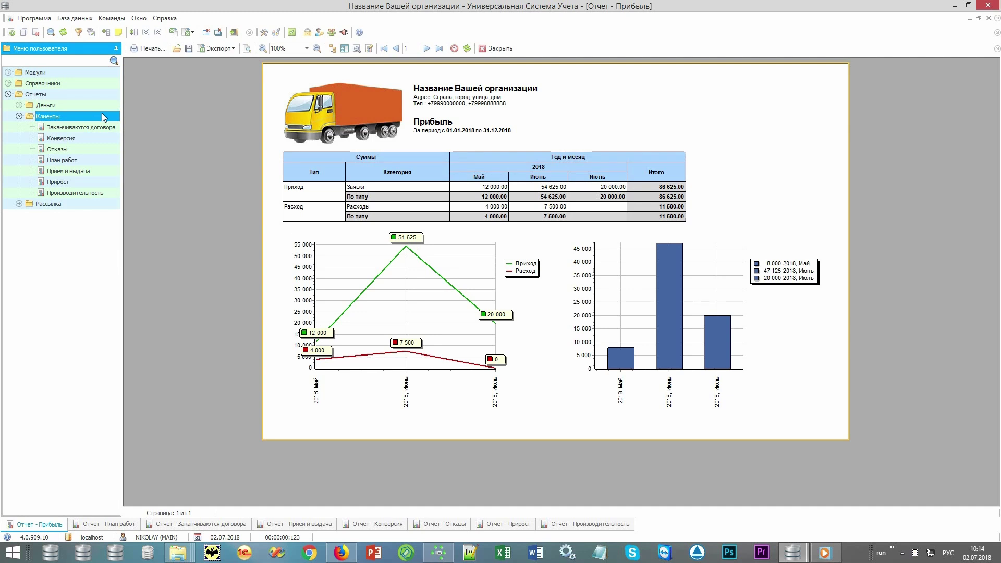
click(88, 161)
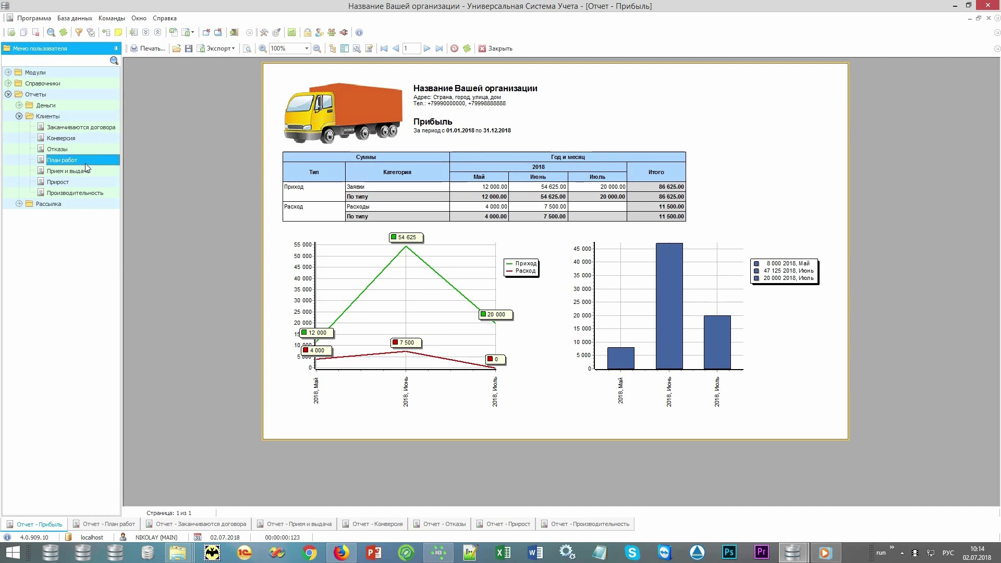
Review the generated client reports План работ, Заканчиваются договора, Прием и выдача, Конверсия, Отказы, Прирост and Производительность in turn.
click(106, 526)
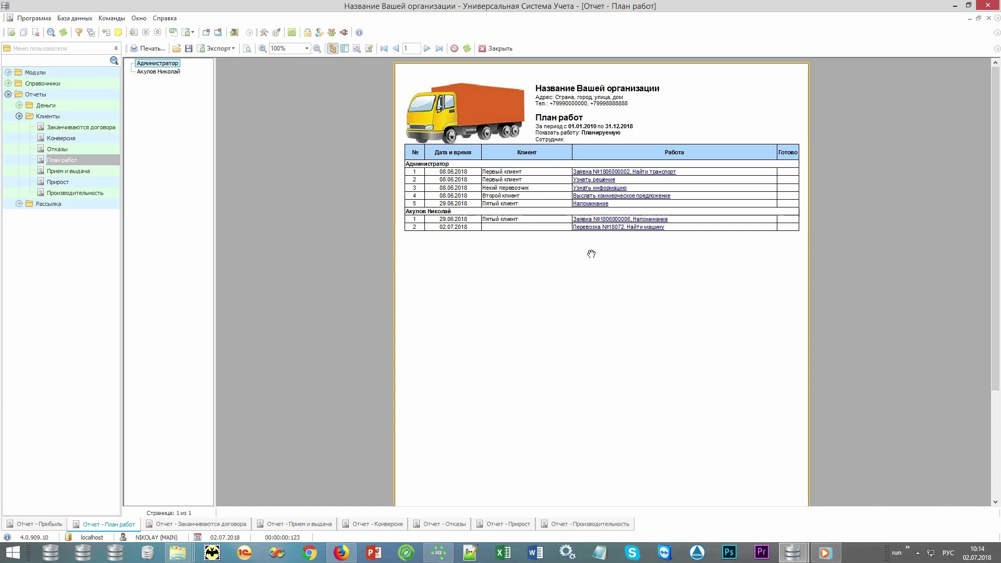
click(178, 523)
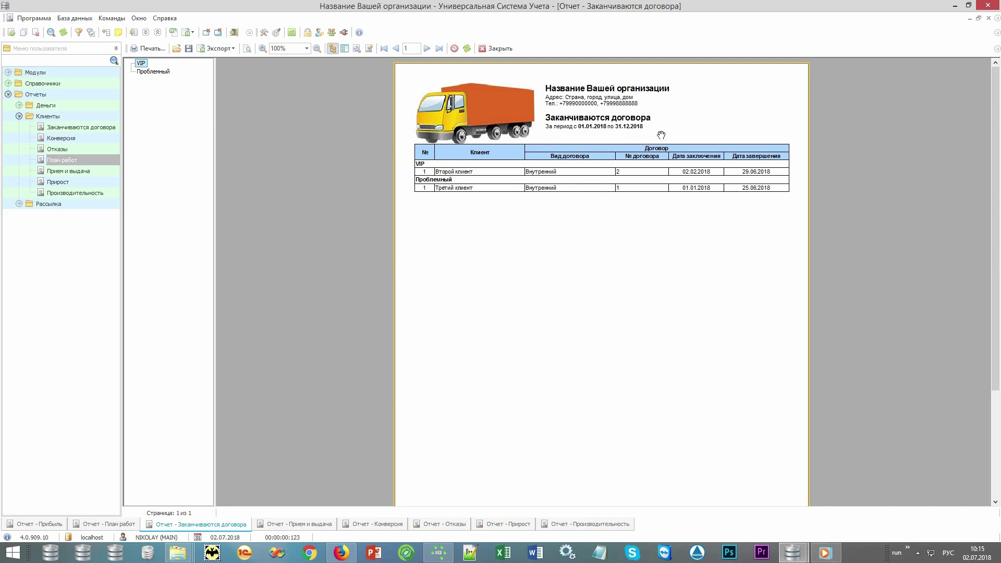
click(302, 524)
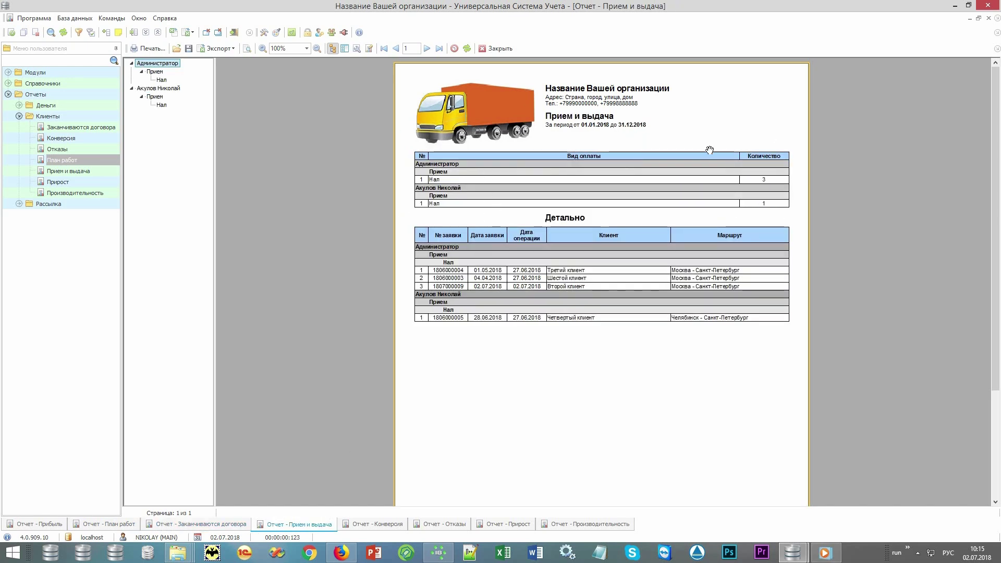
click(379, 525)
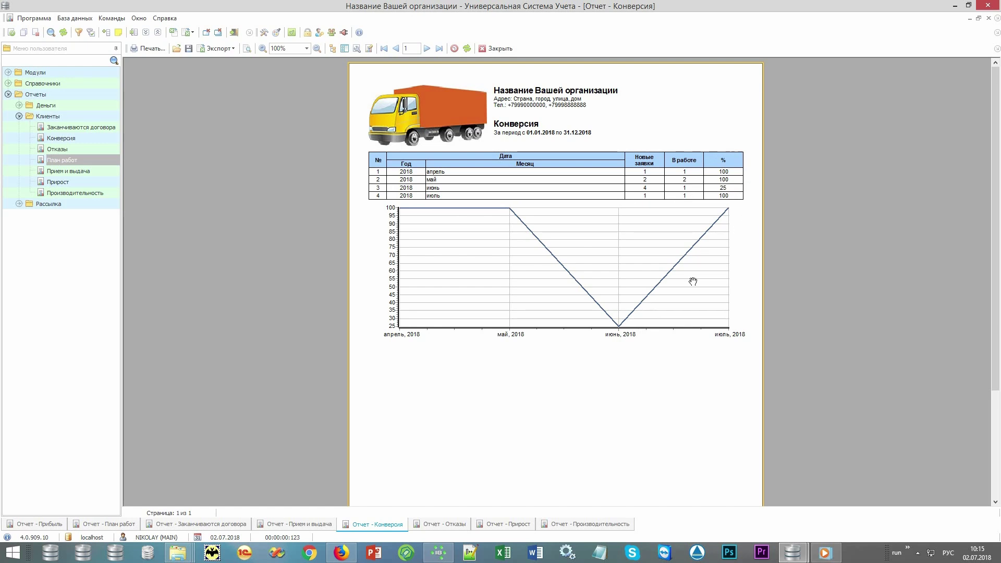
click(436, 529)
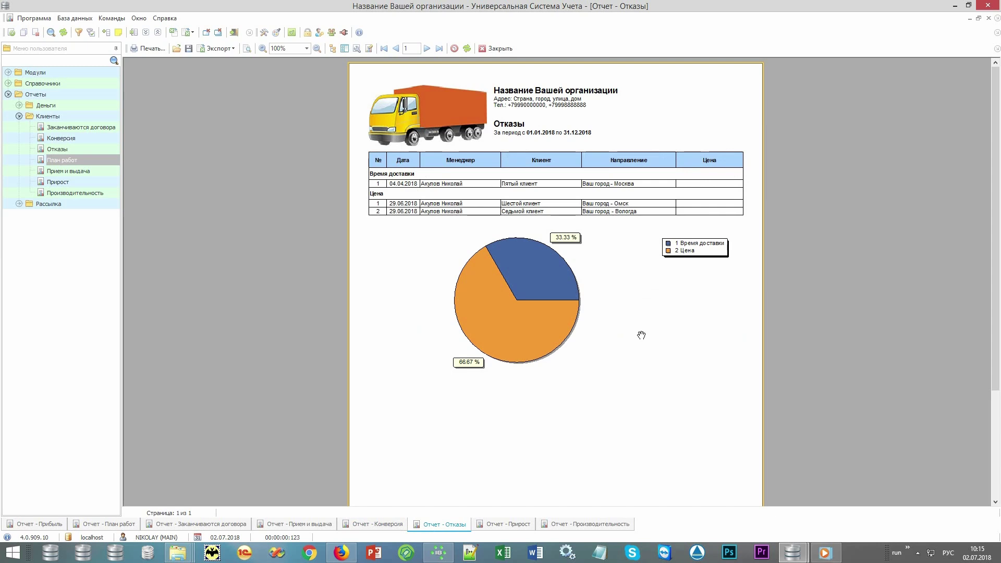
click(500, 526)
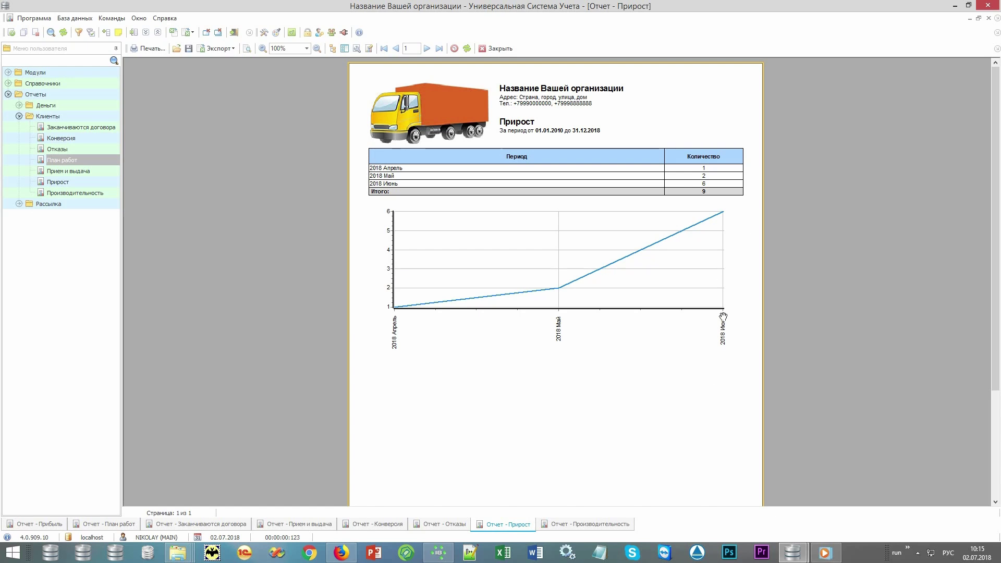
click(575, 526)
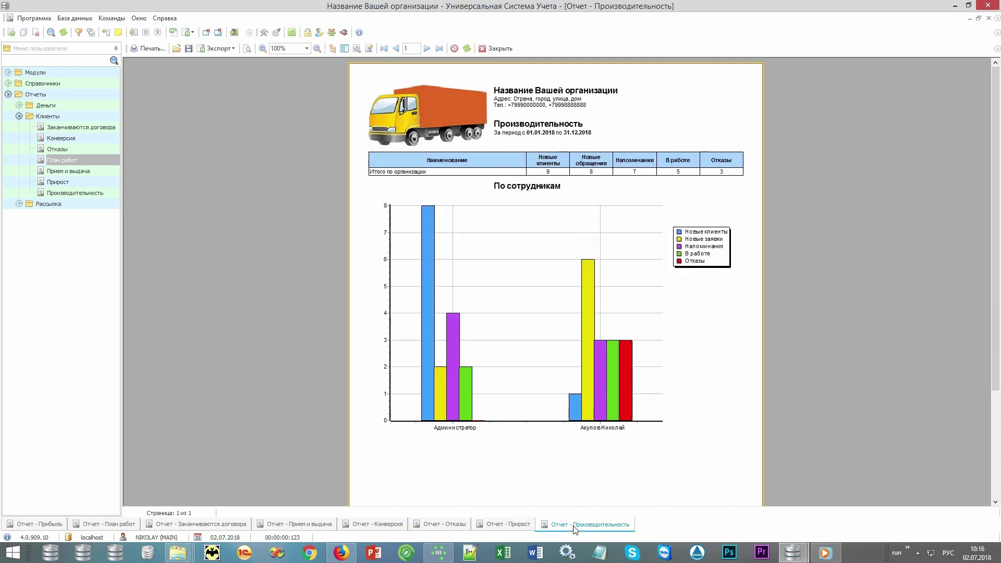